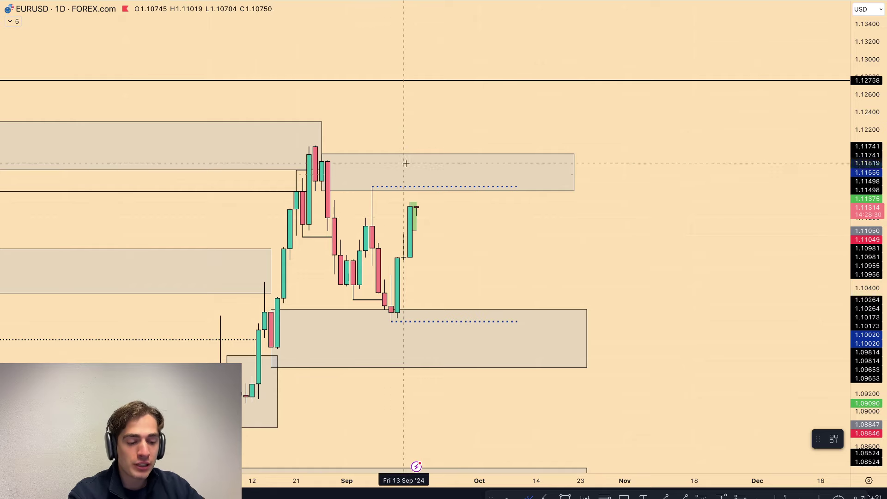
Draw a short freehand mark beside the latest daily candle and delete it.
{"action": "mouse_move", "coordinate": [434, 202]}
{"action": "left_mouse_down"}
{"action": "mouse_move", "coordinate": [379, 250]}
{"action": "mouse_move", "coordinate": [417, 206]}
{"action": "left_mouse_up"}
{"action": "key", "text": "Delete"}
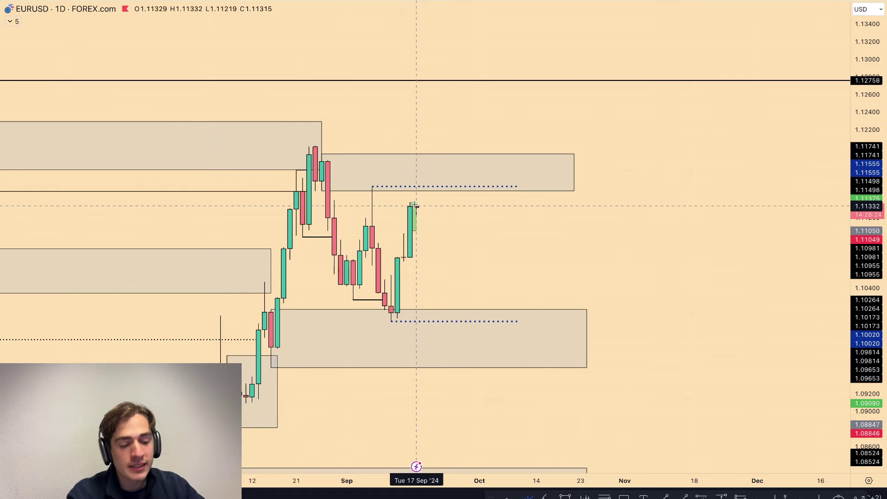
{"action": "scroll", "coordinate": [355, 162], "scroll_direction": "up", "scroll_amount": 2}
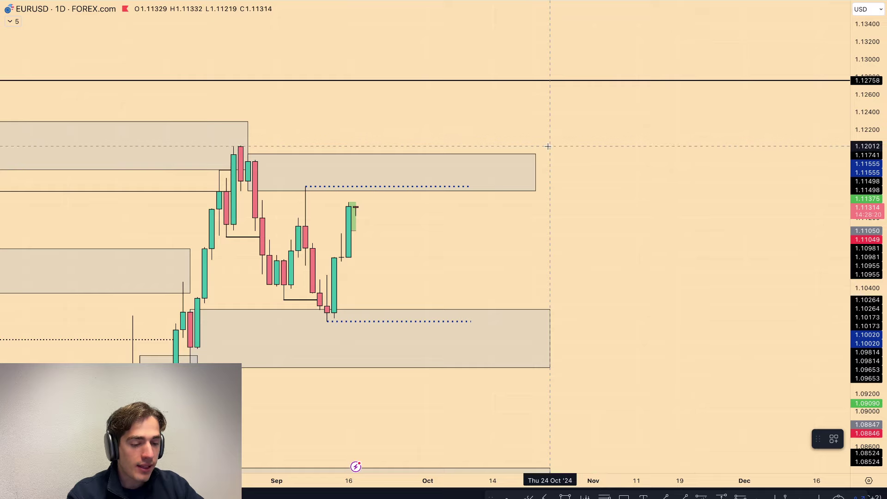
Draw a zigzag arrow path in the empty chart area, dropping, rebounding to a lower high, making a lower low and rising again.
{"action": "left_click", "coordinate": [550, 146]}
{"action": "left_click", "coordinate": [600, 301]}
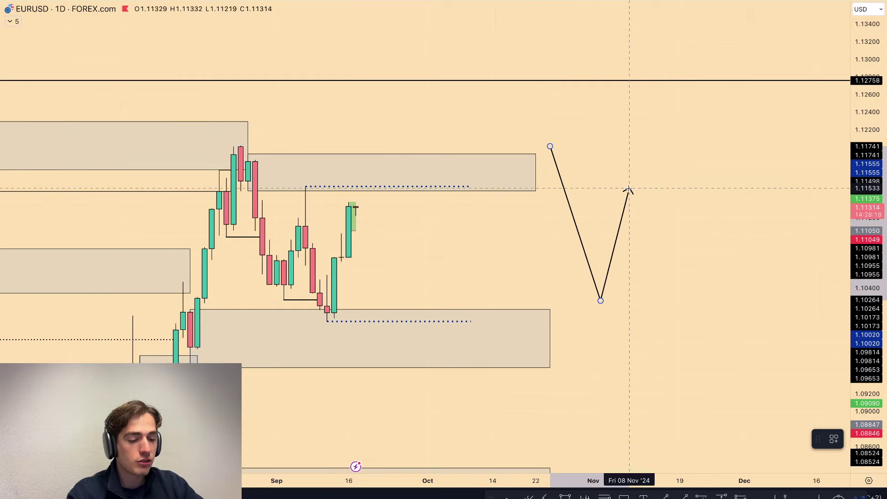
{"action": "left_click", "coordinate": [630, 185]}
{"action": "left_click", "coordinate": [665, 320]}
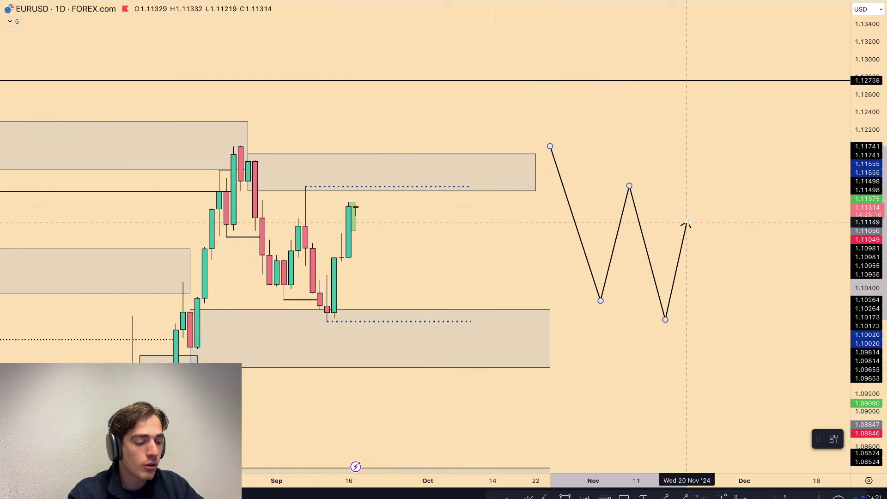
{"action": "double_click", "coordinate": [687, 222]}
{"action": "left_click", "coordinate": [676, 127]}
Delete the zigzag arrow path beyond the candles.
{"action": "scroll", "coordinate": [744, 380], "scroll_direction": "down", "scroll_amount": 1}
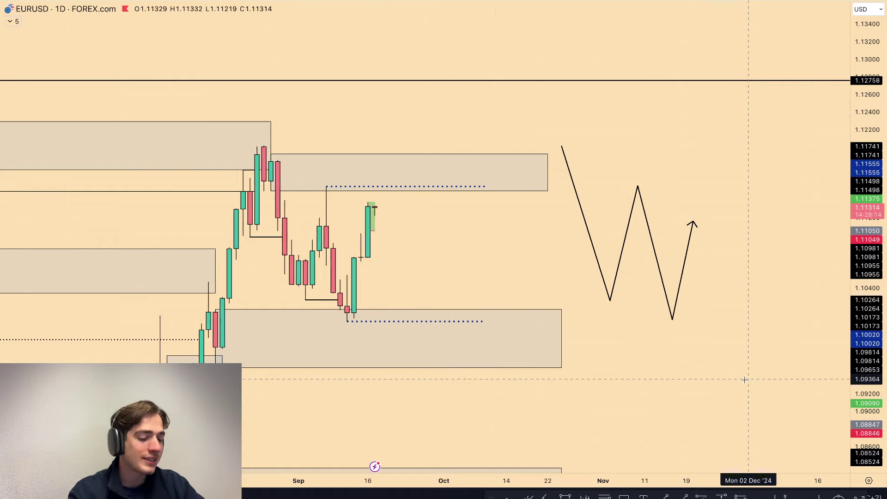
{"action": "scroll", "coordinate": [744, 380], "scroll_direction": "up", "scroll_amount": 1}
{"action": "left_click", "coordinate": [651, 256]}
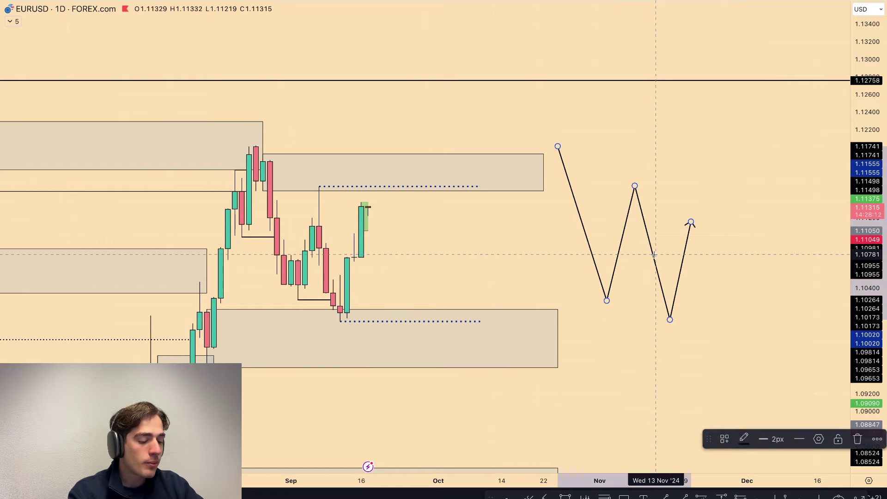
{"action": "key", "text": "Delete"}
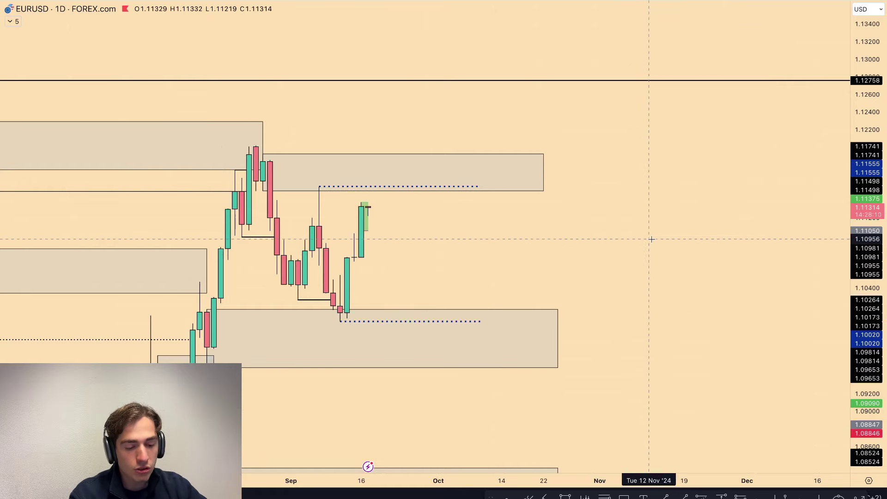
Trace the daily swing structure freehand from the late-June low up to the upper supply zone, and delete the stroke.
{"action": "scroll", "coordinate": [652, 239], "scroll_direction": "left", "scroll_amount": 3}
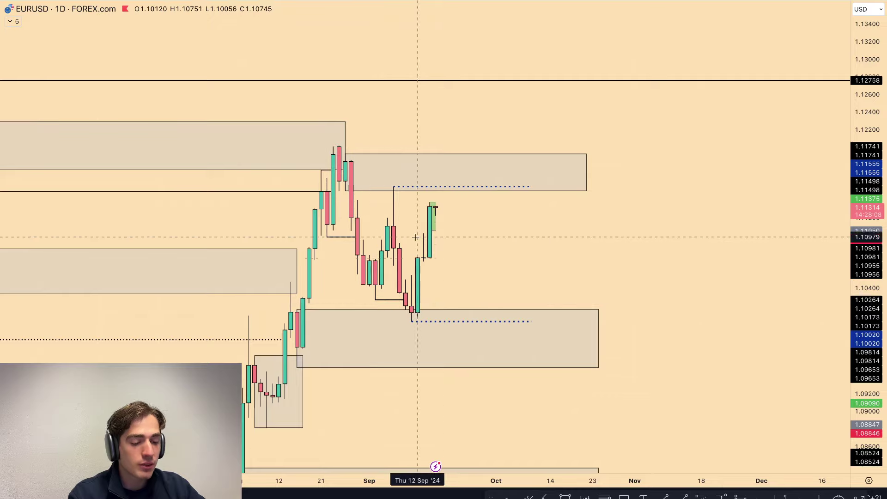
{"action": "left_click_drag", "start_coordinate": [860, 163], "coordinate": [855, 276]}
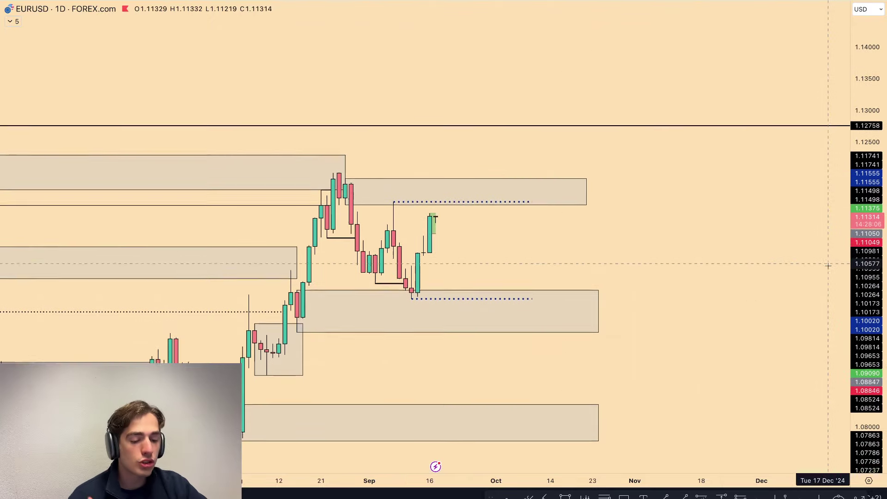
{"action": "scroll", "coordinate": [707, 258], "scroll_direction": "down", "scroll_amount": 3}
{"action": "left_click_drag", "start_coordinate": [707, 258], "coordinate": [743, 152]}
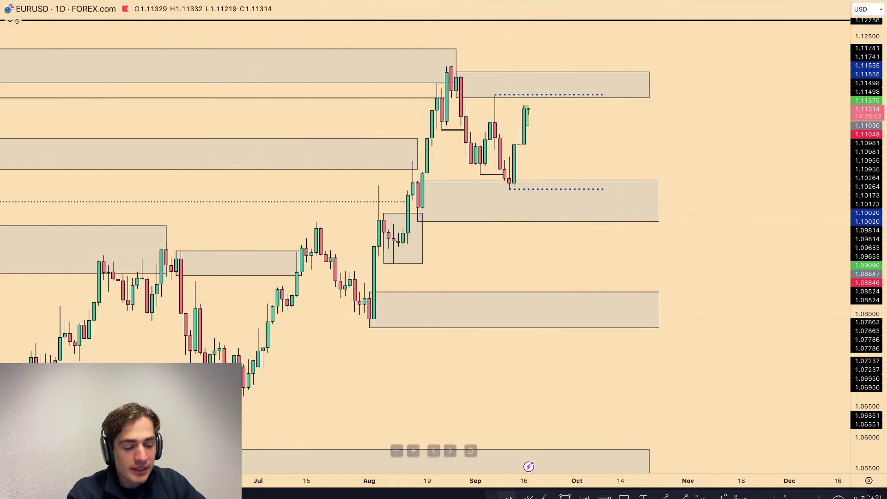
{"action": "mouse_move", "coordinate": [239, 367]}
{"action": "left_mouse_down"}
{"action": "mouse_move", "coordinate": [296, 235]}
{"action": "mouse_move", "coordinate": [368, 323]}
{"action": "mouse_move", "coordinate": [383, 194]}
{"action": "mouse_move", "coordinate": [444, 148]}
{"action": "mouse_move", "coordinate": [510, 178]}
{"action": "mouse_move", "coordinate": [557, 72]}
{"action": "left_mouse_up"}
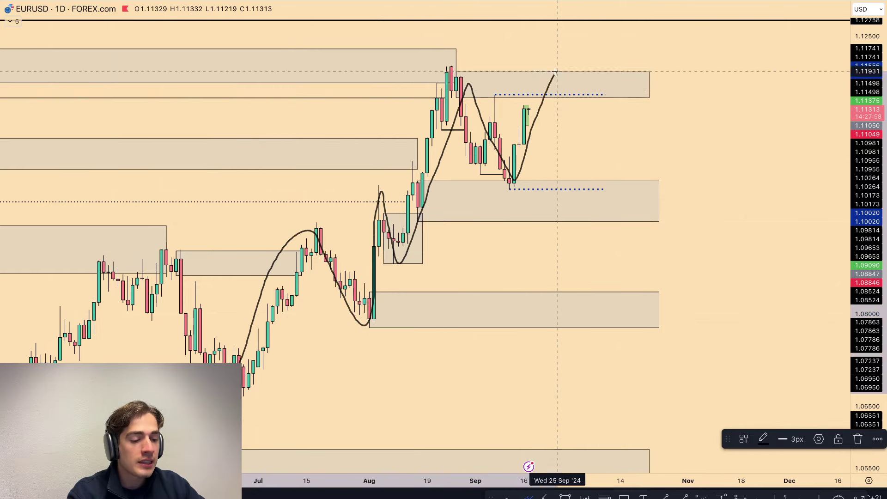
{"action": "key", "text": "Delete"}
Add a Fibonacci retracement from the 8 August low at 1.08814 up to the August high at 1.12006.
{"action": "left_click", "coordinate": [605, 497]}
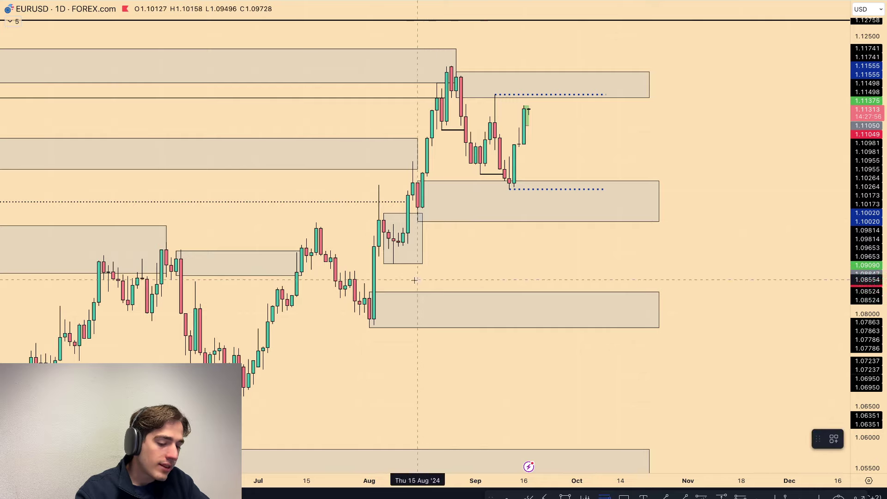
{"action": "left_click", "coordinate": [394, 263]}
{"action": "left_click", "coordinate": [689, 67]}
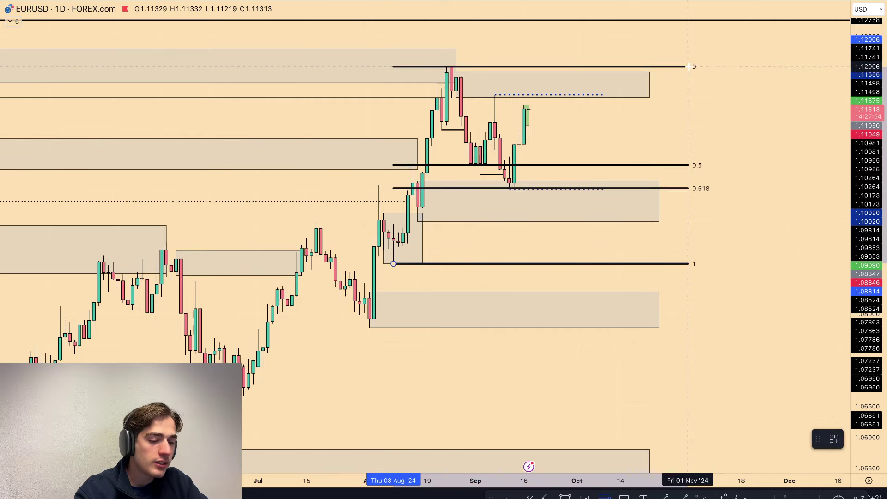
{"action": "right_click", "coordinate": [739, 70]}
{"action": "key", "text": "Escape"}
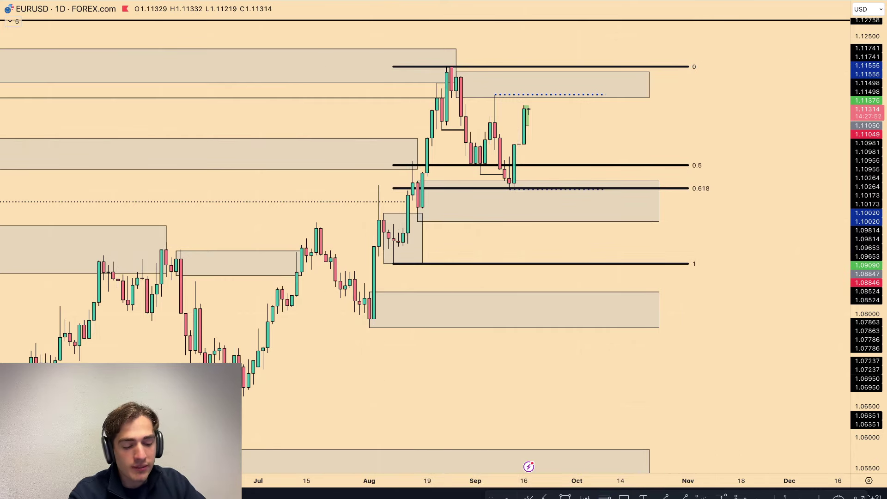
Circle the candles around the 0.5 and 0.618 levels freehand, and delete both the circle and the Fibonacci retracement.
{"action": "left_click", "coordinate": [530, 497]}
{"action": "left_click_drag", "start_coordinate": [533, 164], "coordinate": [519, 193]}
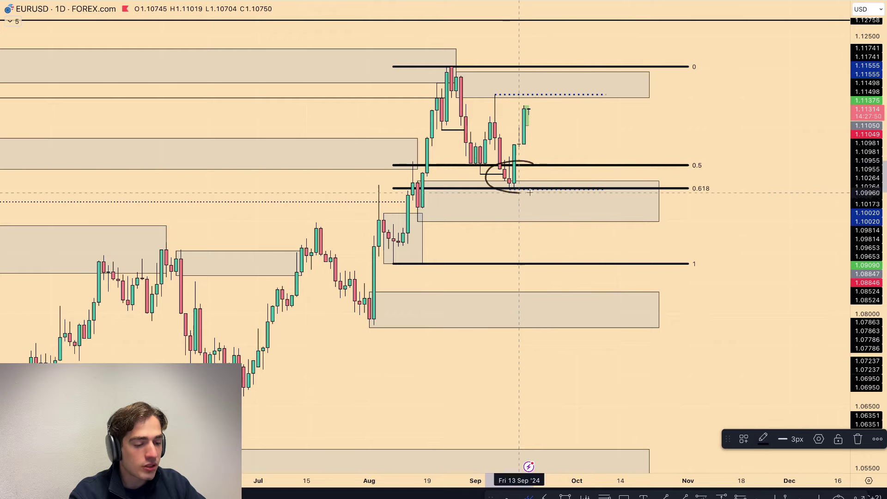
{"action": "key", "text": "Delete"}
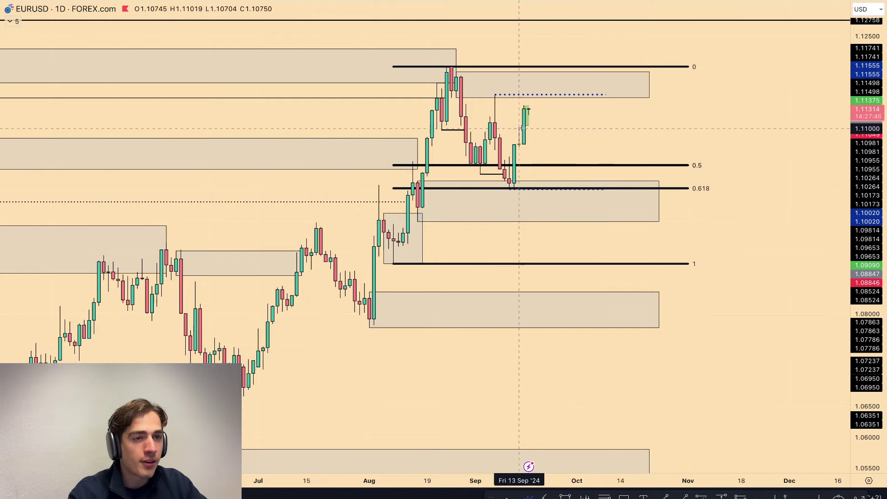
{"action": "left_click", "coordinate": [645, 166]}
{"action": "key", "text": "Delete"}
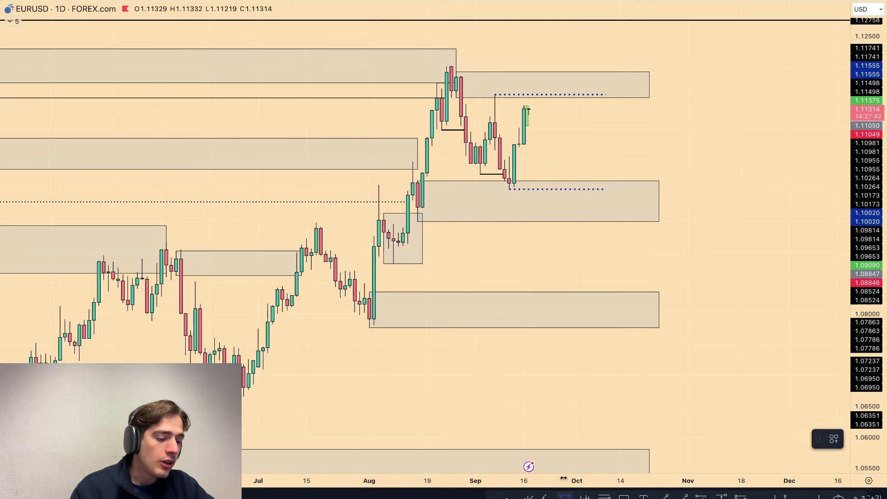
Draw a rectangle from 6 September to 16 October between about 1.10657 and 1.11549, and apply the Daily Zone template.
{"action": "mouse_move", "coordinate": [495, 150]}
{"action": "left_mouse_down"}
{"action": "mouse_move", "coordinate": [610, 93]}
{"action": "mouse_move", "coordinate": [630, 94]}
{"action": "left_mouse_up"}
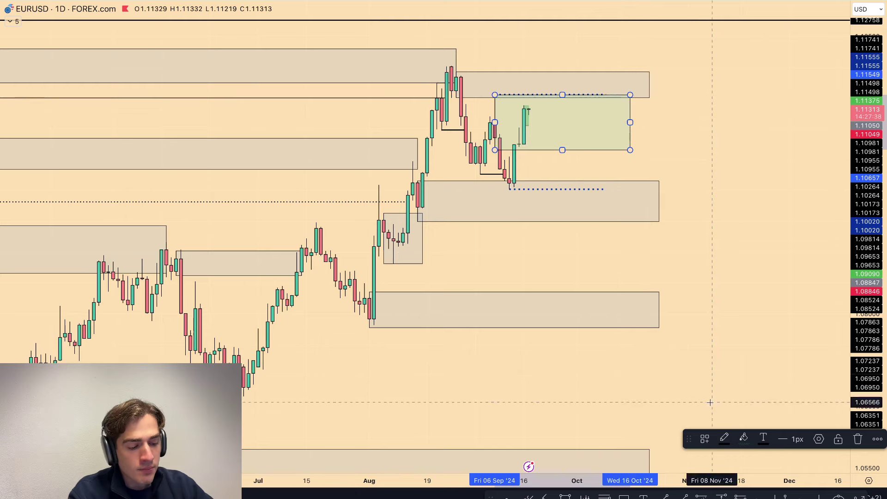
{"action": "left_click", "coordinate": [704, 439]}
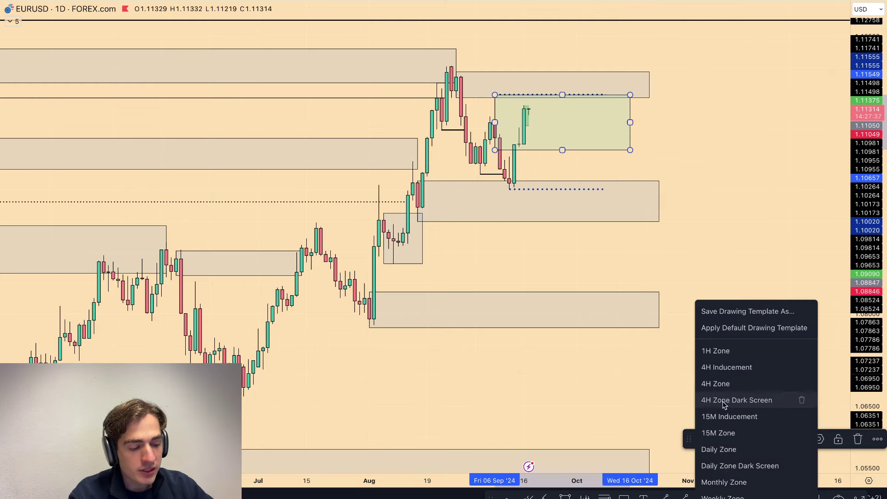
{"action": "left_click", "coordinate": [718, 449]}
{"action": "right_click", "coordinate": [698, 127]}
{"action": "key", "text": "Escape"}
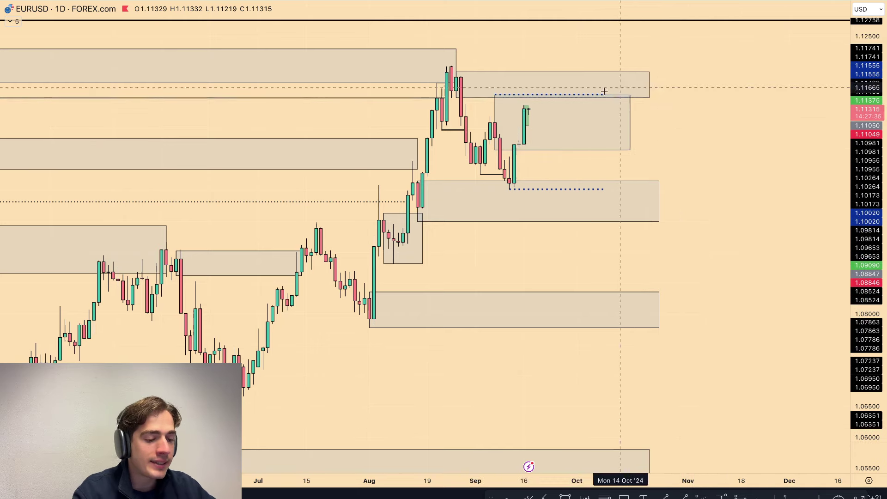
{"action": "left_click", "coordinate": [495, 94]}
{"action": "left_click", "coordinate": [694, 113]}
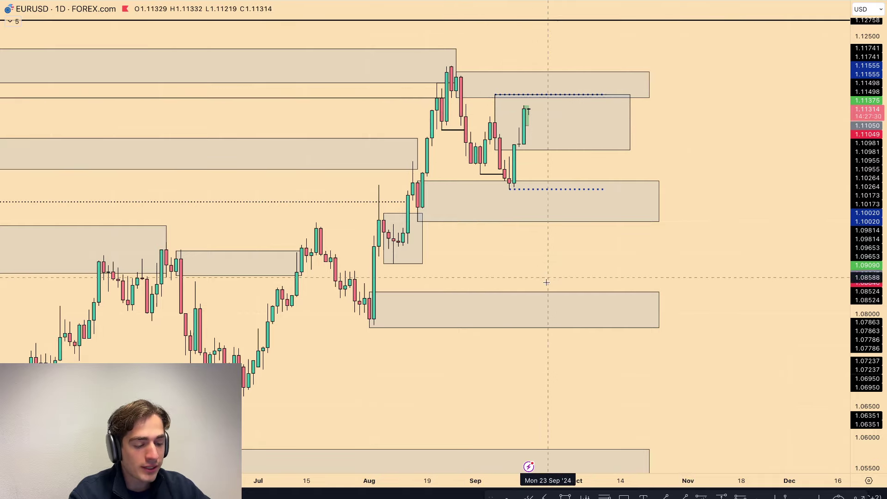
Move the floating drawing toolbar fully into view over the chart.
{"action": "left_click_drag", "start_coordinate": [489, 498], "coordinate": [323, 453]}
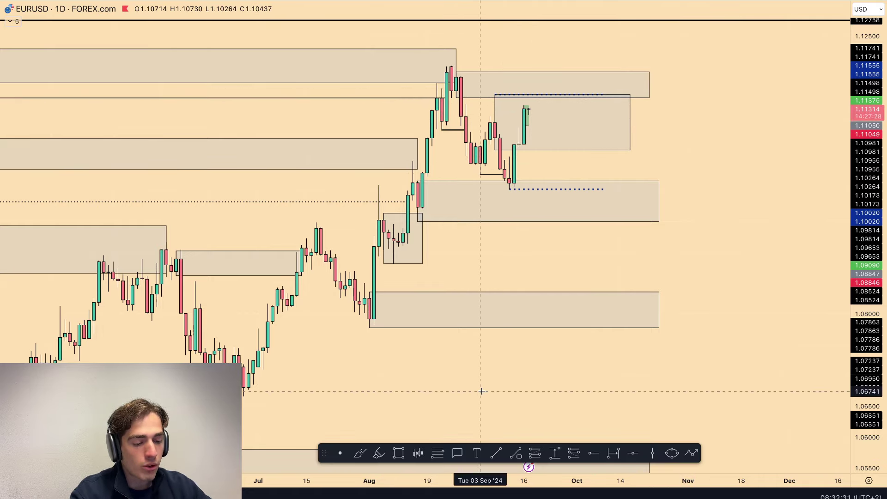
{"action": "scroll", "coordinate": [481, 392], "scroll_direction": "down", "scroll_amount": 1}
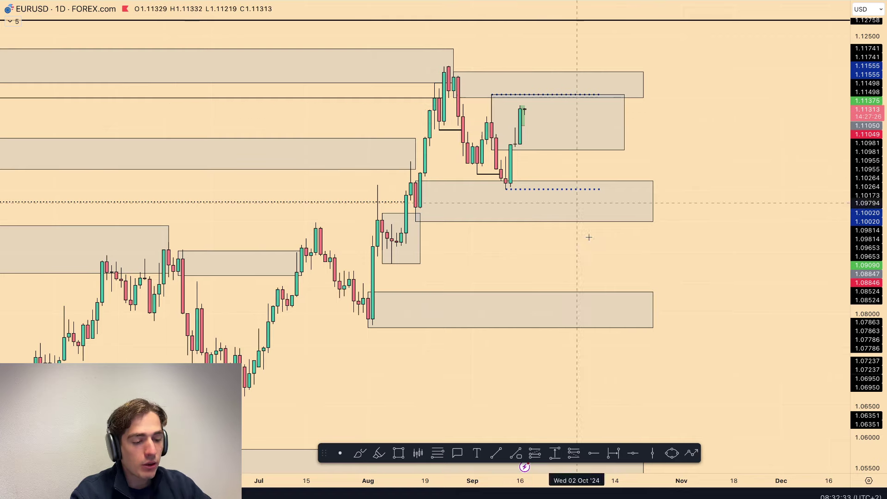
Place a short position at the new daily zone's lower edge with its stop at about 1.11582, and delete it.
{"action": "left_click", "coordinate": [571, 455]}
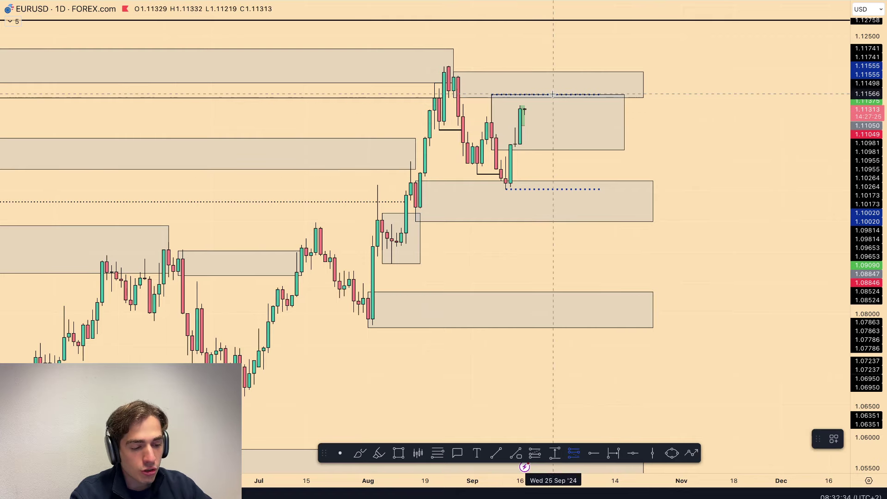
{"action": "left_click", "coordinate": [510, 148]}
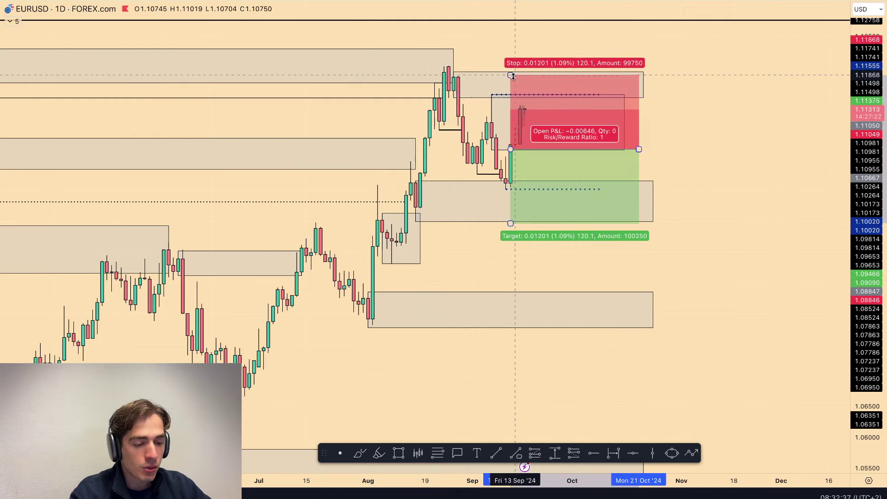
{"action": "left_click_drag", "start_coordinate": [511, 76], "coordinate": [510, 93]}
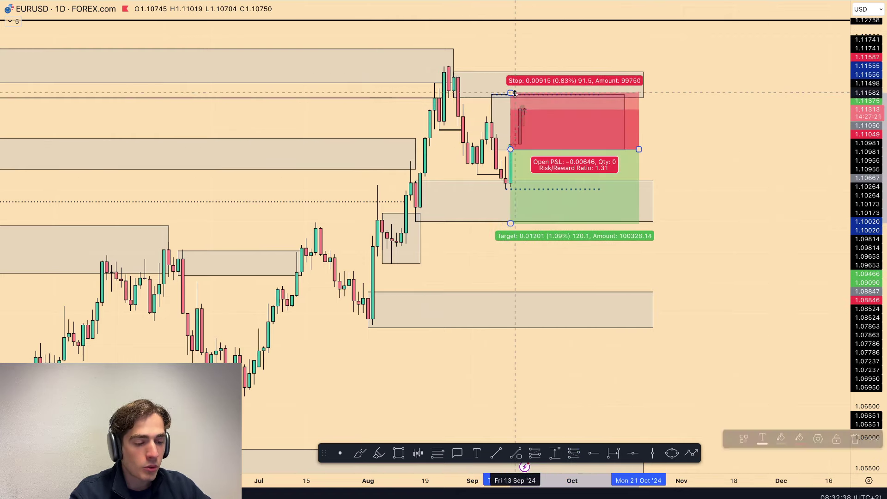
{"action": "left_click", "coordinate": [625, 164]}
{"action": "key", "text": "Delete"}
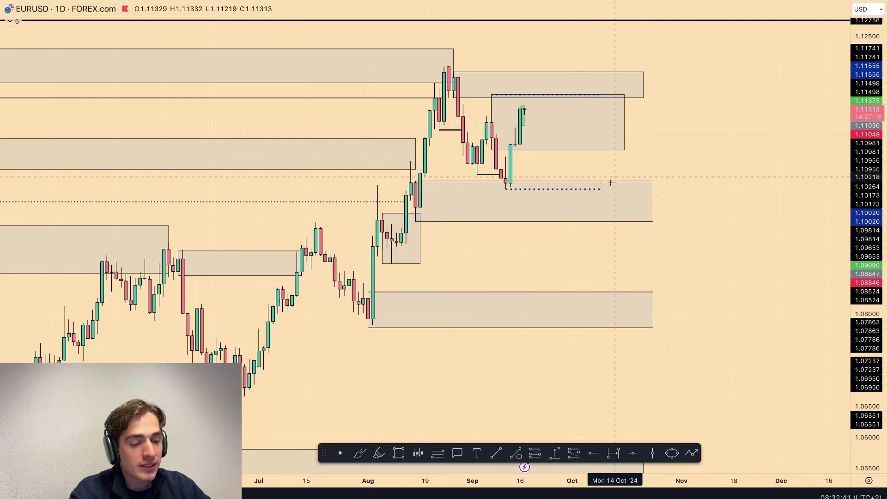
Preview a Fibonacci retracement from the 8 August low to the August high and cancel it.
{"action": "left_click", "coordinate": [437, 454]}
{"action": "left_click", "coordinate": [392, 264]}
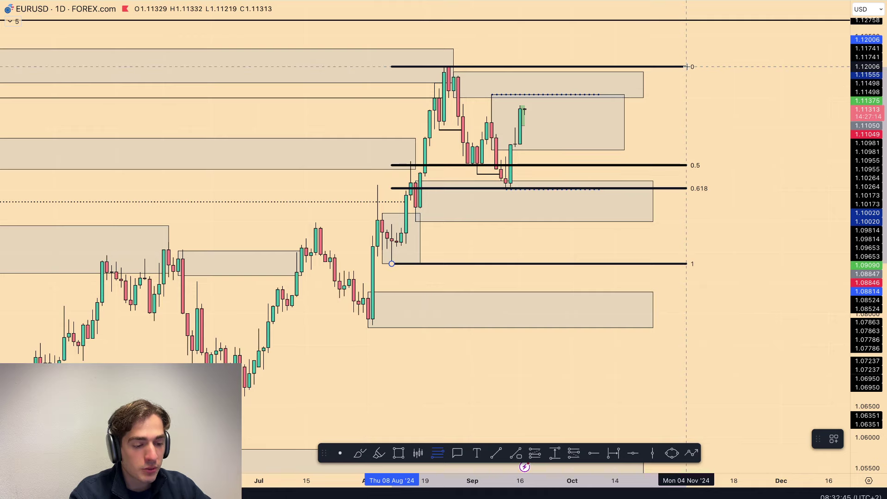
{"action": "key", "text": "Escape"}
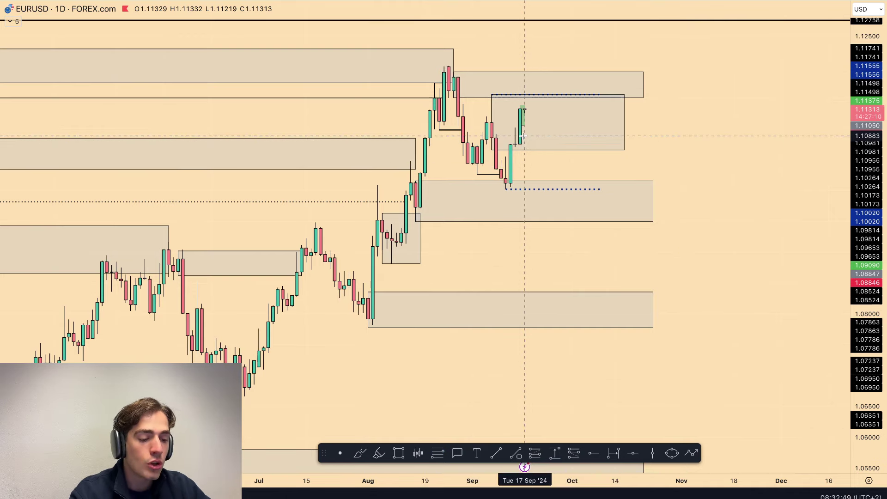
Switch the chart to the 4-hour interval and auto-fit the price scale.
{"action": "type", "text": "4h"}
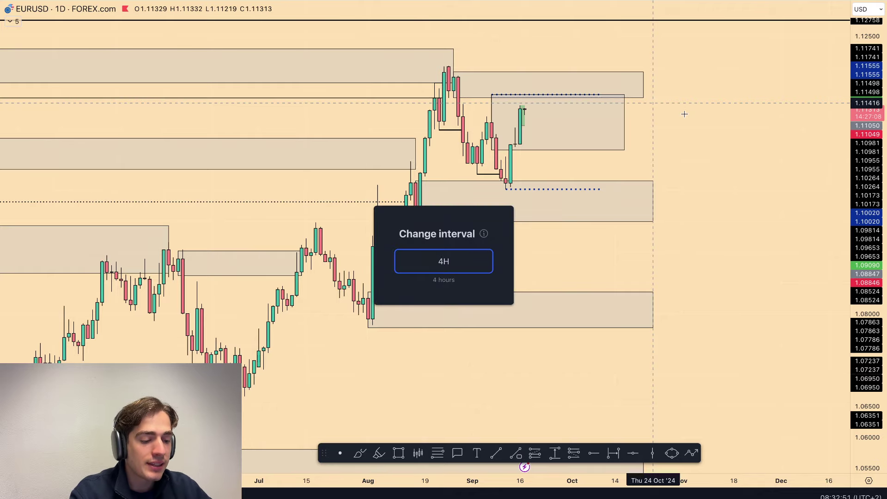
{"action": "key", "text": "Return"}
{"action": "double_click", "coordinate": [856, 282]}
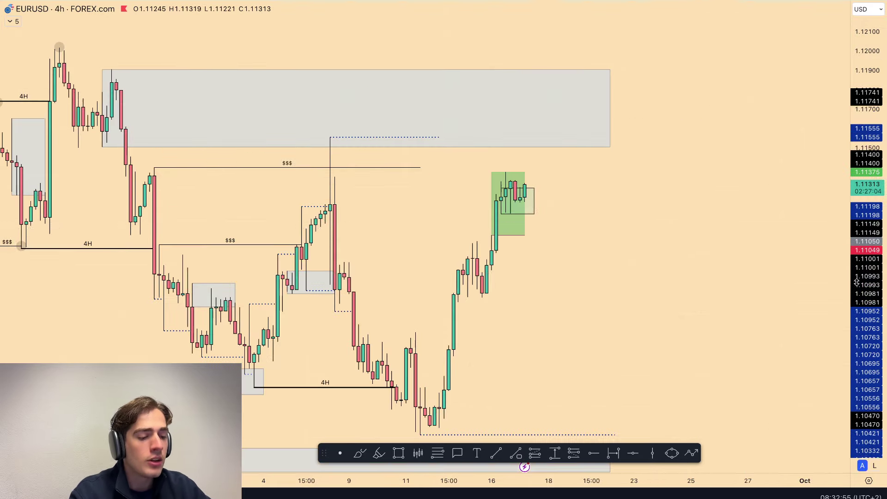
{"action": "scroll", "coordinate": [706, 228], "scroll_direction": "down", "scroll_amount": 4}
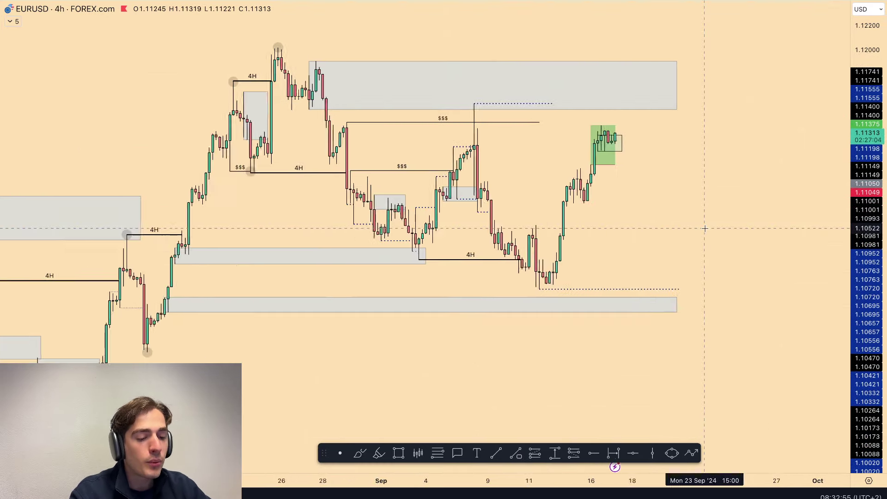
Draw freehand arcs above the 6 September swing high and below the following swing low on the 4-hour chart.
{"action": "left_click", "coordinate": [367, 455]}
{"action": "left_click_drag", "start_coordinate": [459, 106], "coordinate": [492, 102]}
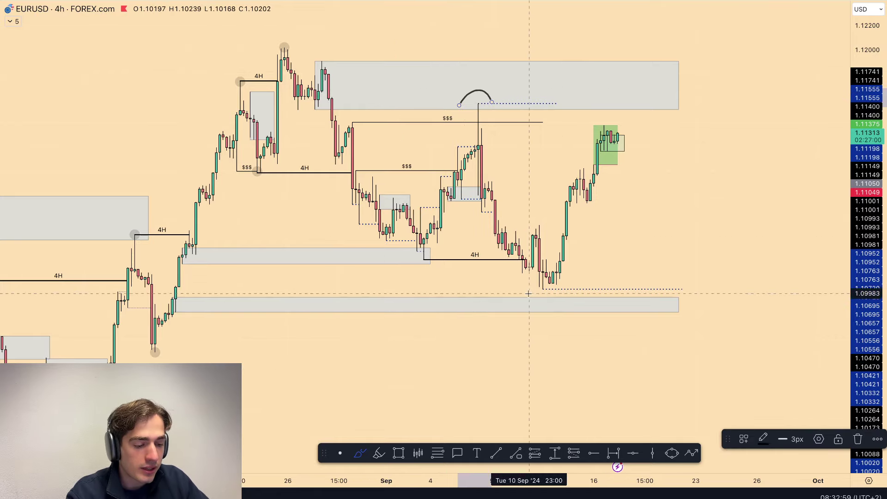
{"action": "left_click_drag", "start_coordinate": [530, 292], "coordinate": [564, 308]}
Undo the freehand stroke drawn across the down-move and draw a roughly horizontal line midway between the marked swing high and low.
{"action": "left_click_drag", "start_coordinate": [473, 125], "coordinate": [594, 293]}
{"action": "key", "text": "ctrl+z"}
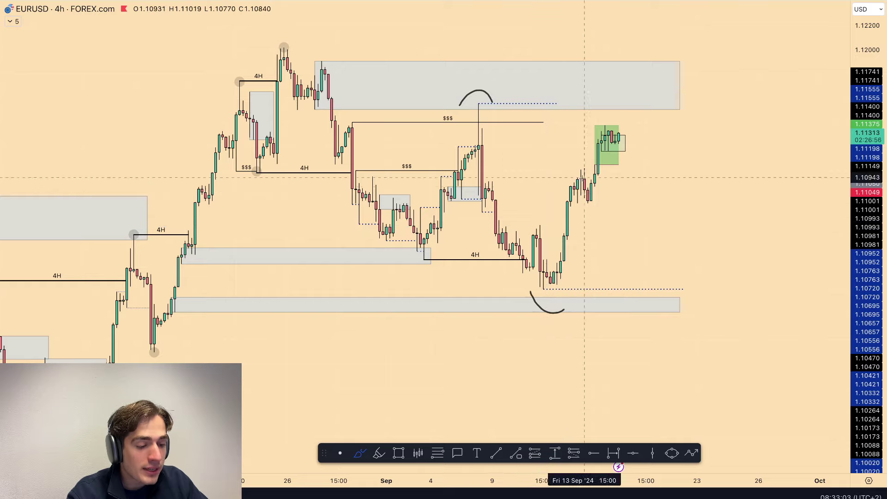
{"action": "left_click_drag", "start_coordinate": [484, 181], "coordinate": [567, 177]}
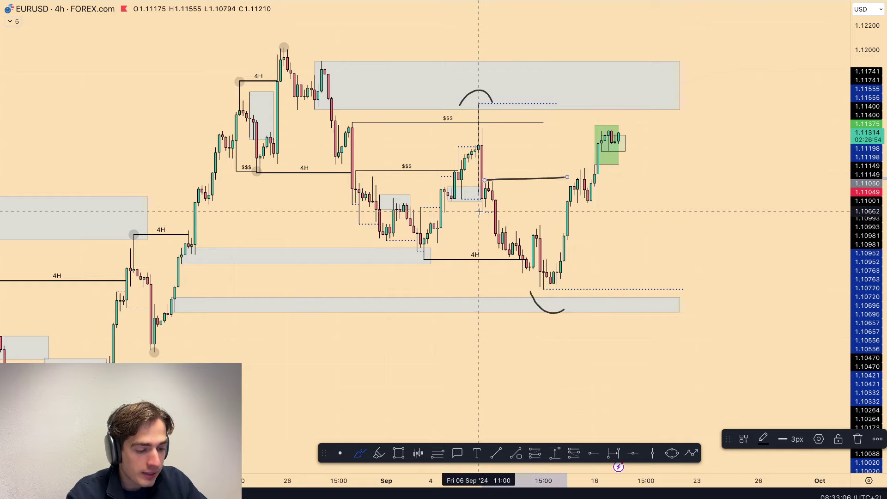
Replace the mid-range stroke with freehand lines at the 6 September high and candle-body top, and circle and point to the two nearby reaction areas.
{"action": "key", "text": "ctrl+z"}
{"action": "left_click_drag", "start_coordinate": [481, 149], "coordinate": [632, 149]}
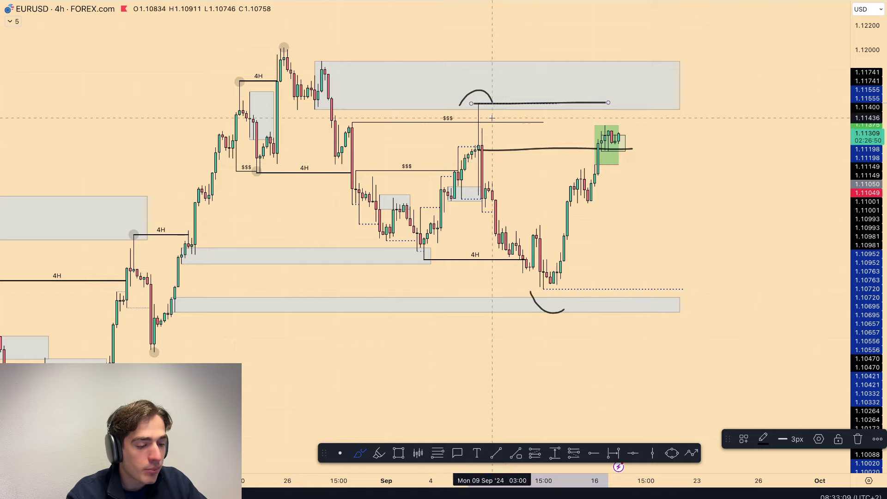
{"action": "left_click_drag", "start_coordinate": [472, 100], "coordinate": [490, 112]}
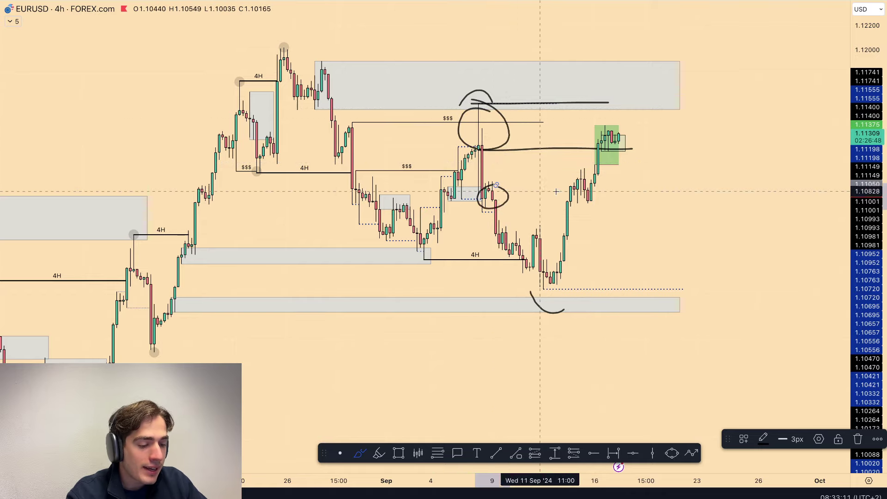
{"action": "left_click_drag", "start_coordinate": [544, 188], "coordinate": [528, 201]}
{"action": "left_click_drag", "start_coordinate": [600, 135], "coordinate": [522, 119]}
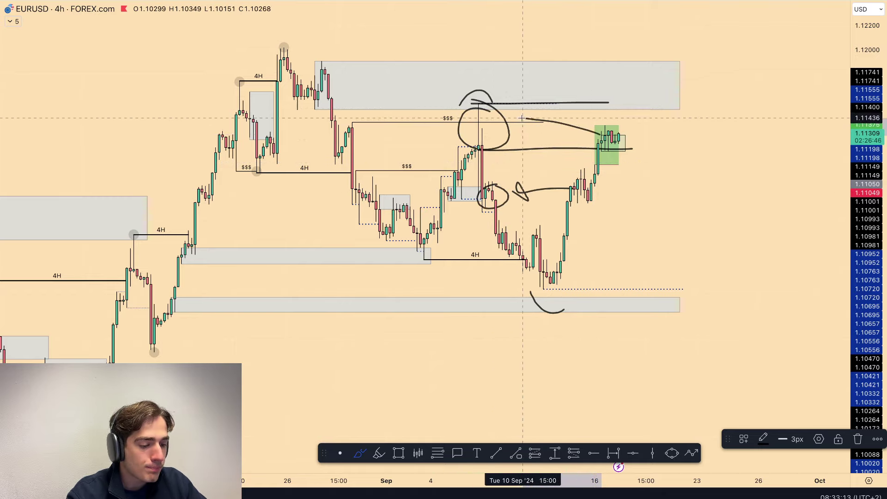
Undo all the freehand lines, circles, arrows and swing arcs on the 4-hour chart.
{"action": "key", "text": "ctrl+z"}
{"action": "key", "text": "ctrl+z"}
{"action": "key", "text": "ctrl+z"}
{"action": "key", "text": "ctrl+z"}
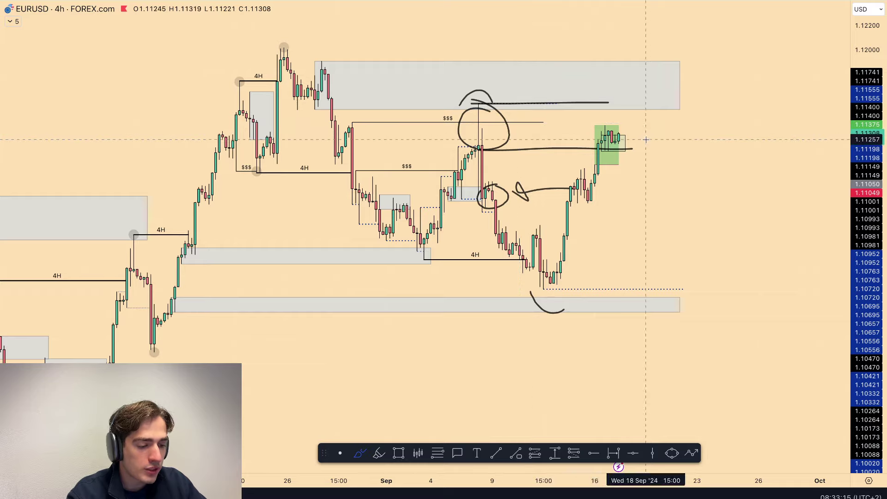
{"action": "key", "text": "ctrl+z"}
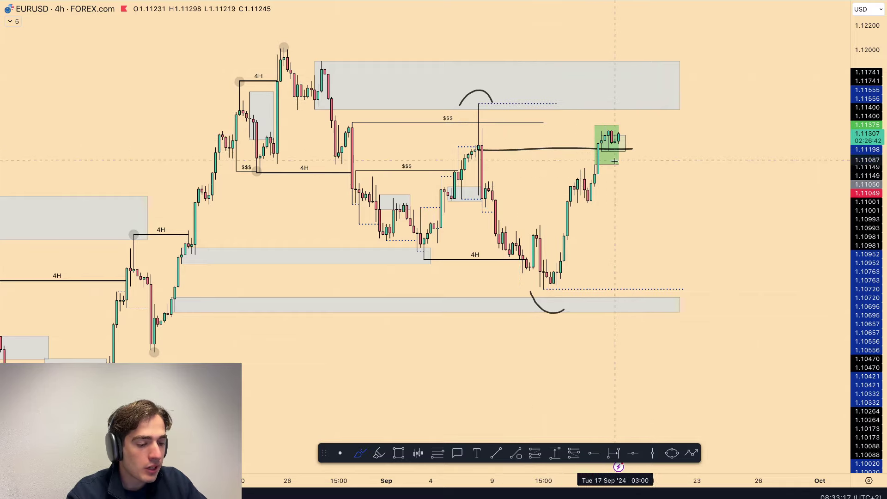
{"action": "key", "text": "ctrl+z"}
{"action": "key", "text": "ctrl+z"}
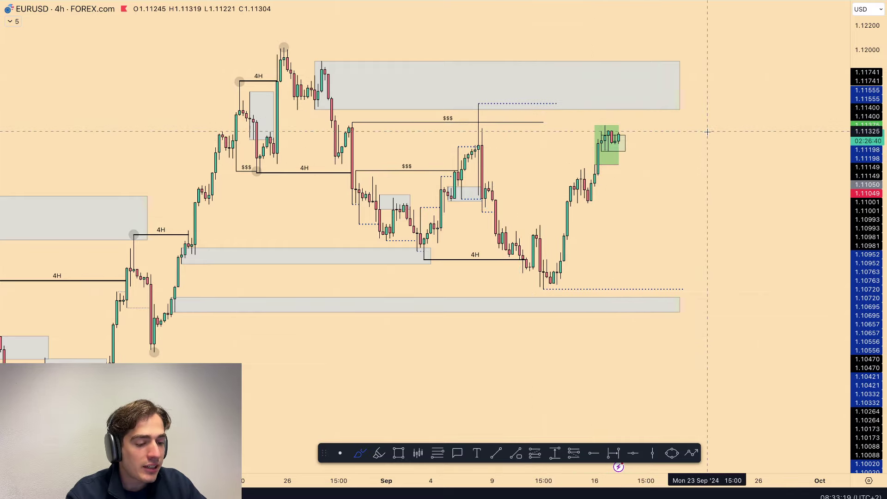
Sketch a freehand line at the 16 September high and a projected path that sweeps above it, drops, retraces and falls to about 1.1091.
{"action": "scroll", "coordinate": [730, 142], "scroll_direction": "up", "scroll_amount": 5}
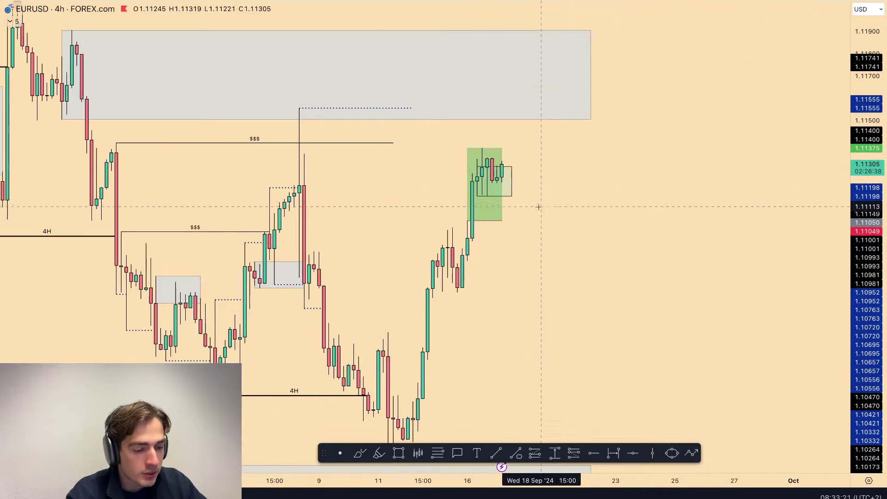
{"action": "left_click_drag", "start_coordinate": [876, 334], "coordinate": [874, 257]}
{"action": "scroll", "coordinate": [626, 160], "scroll_direction": "up", "scroll_amount": 2}
{"action": "left_click_drag", "start_coordinate": [567, 150], "coordinate": [559, 217]}
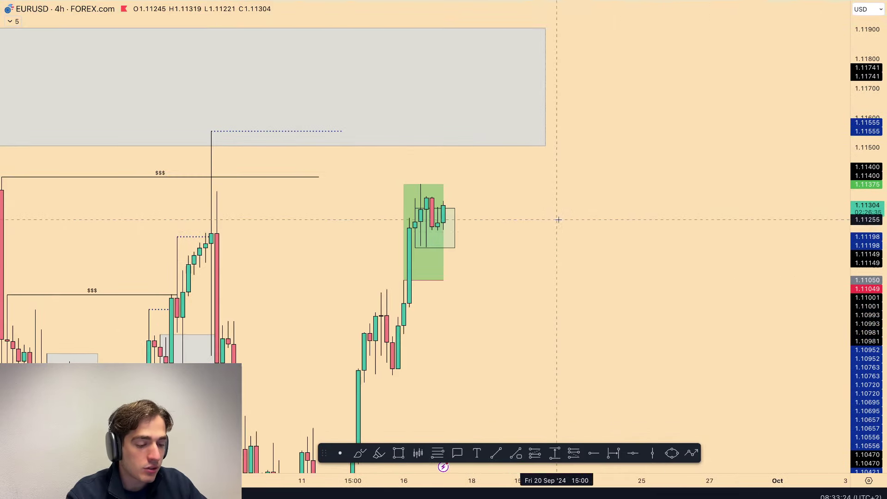
{"action": "left_click", "coordinate": [359, 453]}
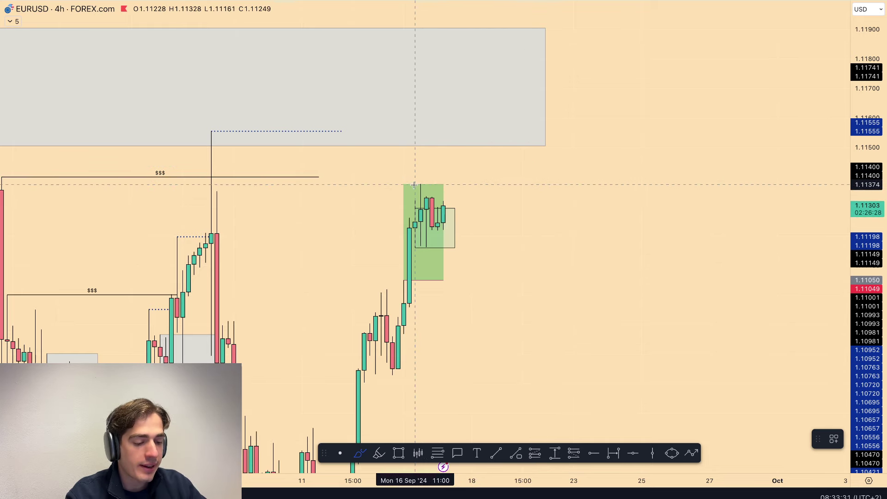
{"action": "left_click_drag", "start_coordinate": [417, 185], "coordinate": [494, 185]}
{"action": "mouse_move", "coordinate": [444, 207]}
{"action": "left_mouse_down"}
{"action": "mouse_move", "coordinate": [456, 169]}
{"action": "mouse_move", "coordinate": [478, 217]}
{"action": "mouse_move", "coordinate": [505, 202]}
{"action": "left_mouse_up"}
{"action": "left_click_drag", "start_coordinate": [559, 321], "coordinate": [562, 321]}
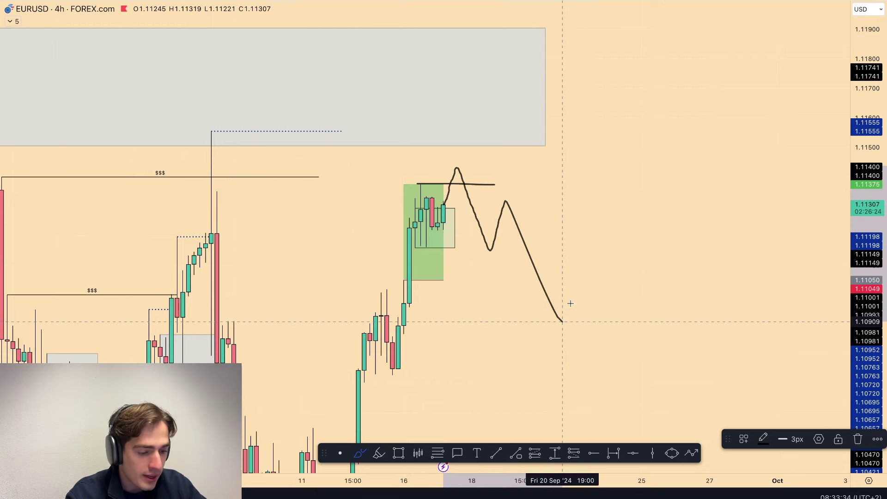
Delete the projected path and try a rectangle from the 6 September candle-body top up to 1.11560, extended to 23 September.
{"action": "left_click", "coordinate": [477, 205]}
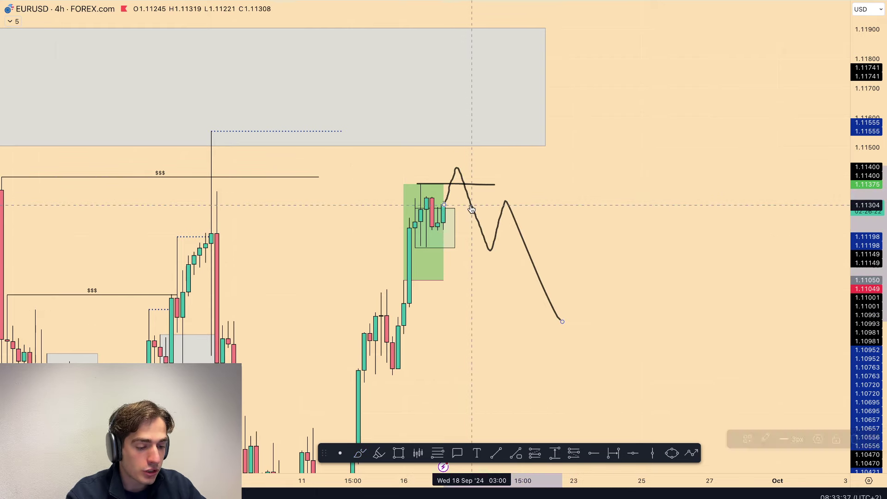
{"action": "key", "text": "Delete"}
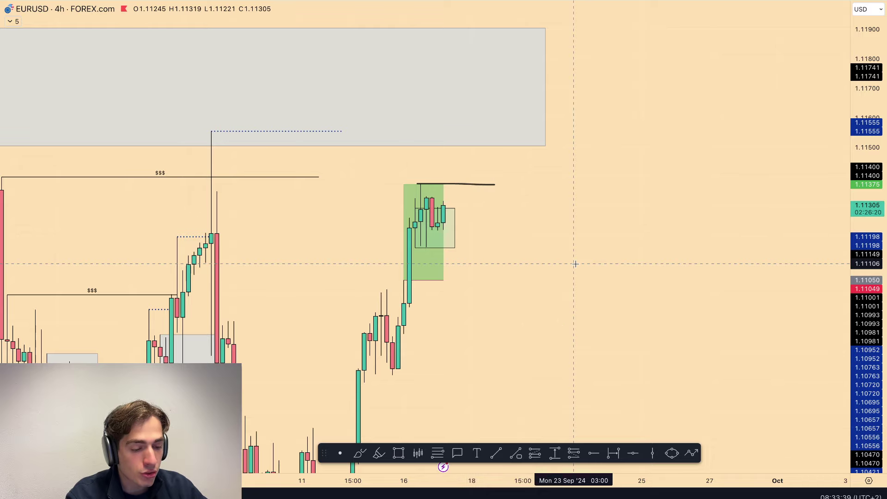
{"action": "scroll", "coordinate": [422, 233], "scroll_direction": "left", "scroll_amount": 5}
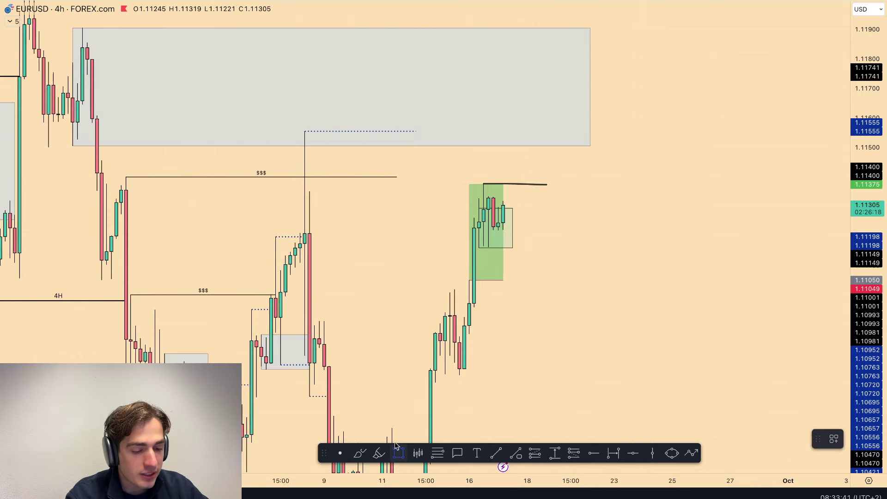
{"action": "left_click_drag", "start_coordinate": [305, 244], "coordinate": [614, 131]}
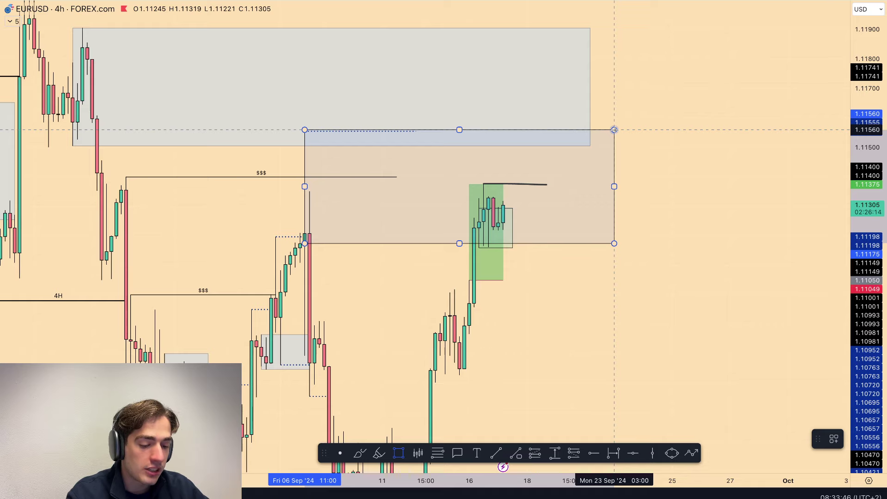
{"action": "key", "text": "Delete"}
Delete the freehand line at the top of the green long position.
{"action": "left_click", "coordinate": [494, 277]}
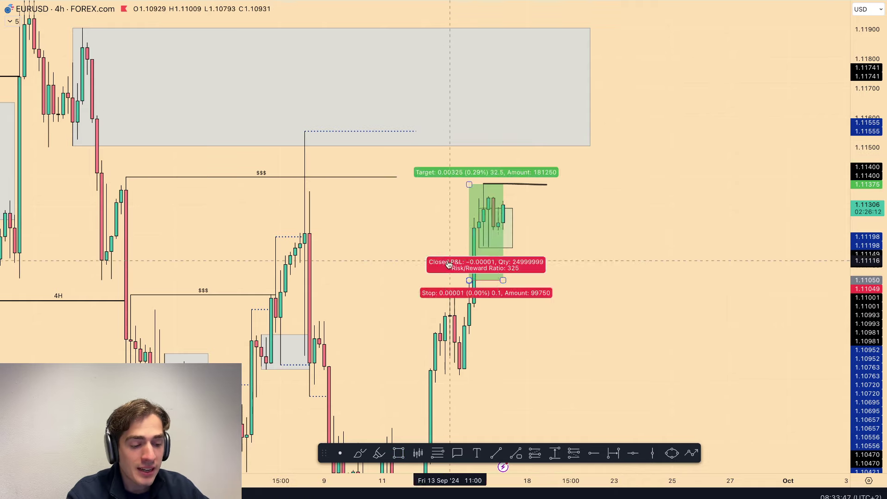
{"action": "left_click", "coordinate": [527, 307]}
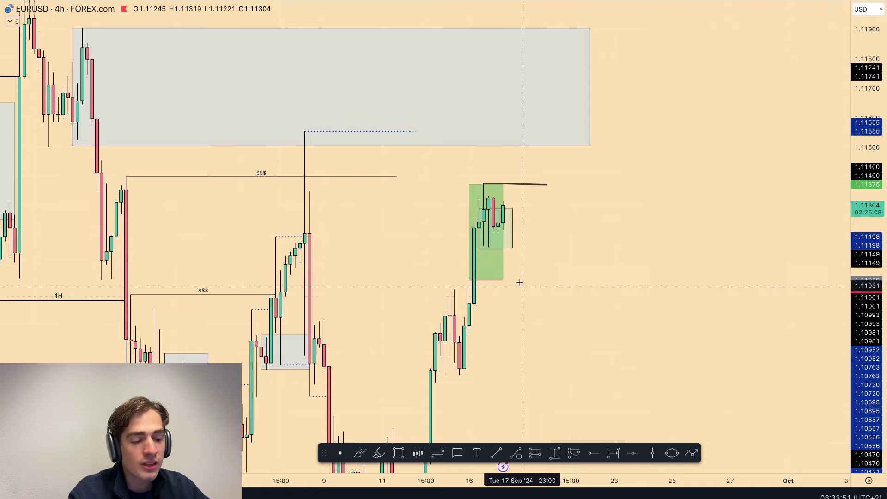
{"action": "left_click", "coordinate": [525, 185]}
{"action": "key", "text": "Delete"}
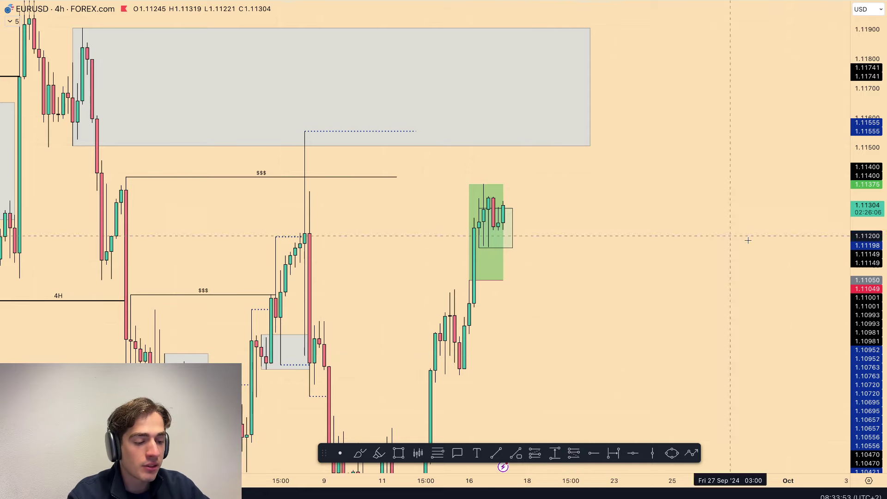
Switch the EURUSD chart to the 1-hour interval and frame the 16 and 17 September price action.
{"action": "type", "text": "1H"}
{"action": "key", "text": "Return"}
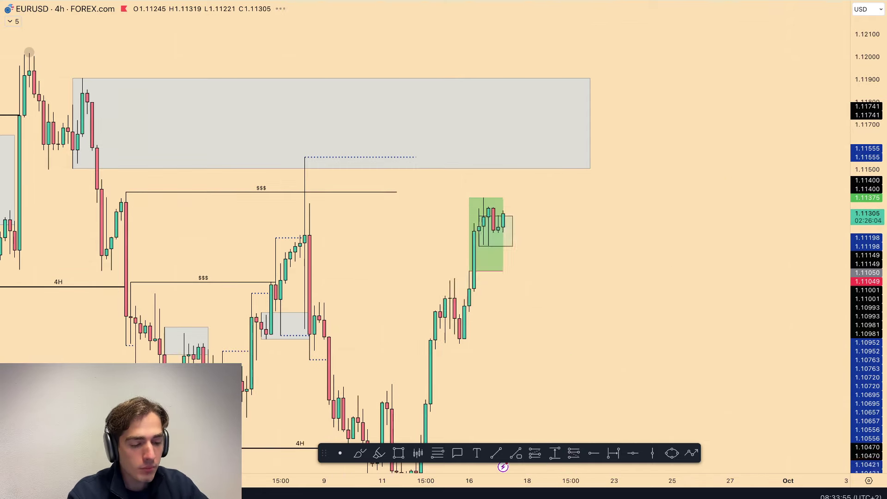
{"action": "scroll", "coordinate": [720, 381], "scroll_direction": "down", "scroll_amount": 5}
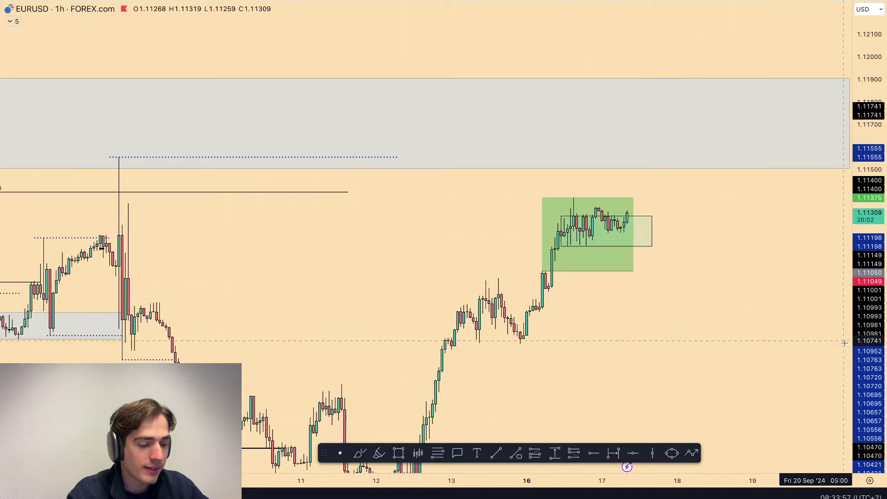
{"action": "scroll", "coordinate": [710, 321], "scroll_direction": "down", "scroll_amount": 1}
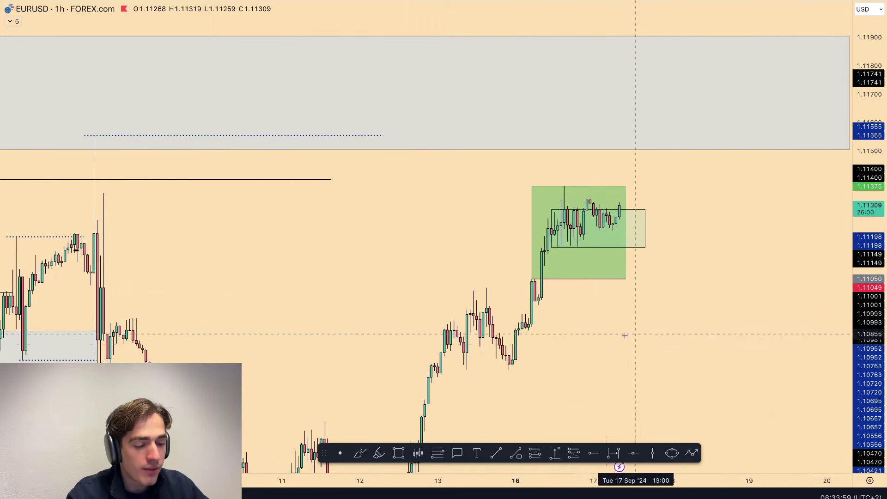
Sketch freehand structure lines at the 13 September swing high and the following swing low on the 1-hour chart, and remove them.
{"action": "left_click", "coordinate": [360, 453]}
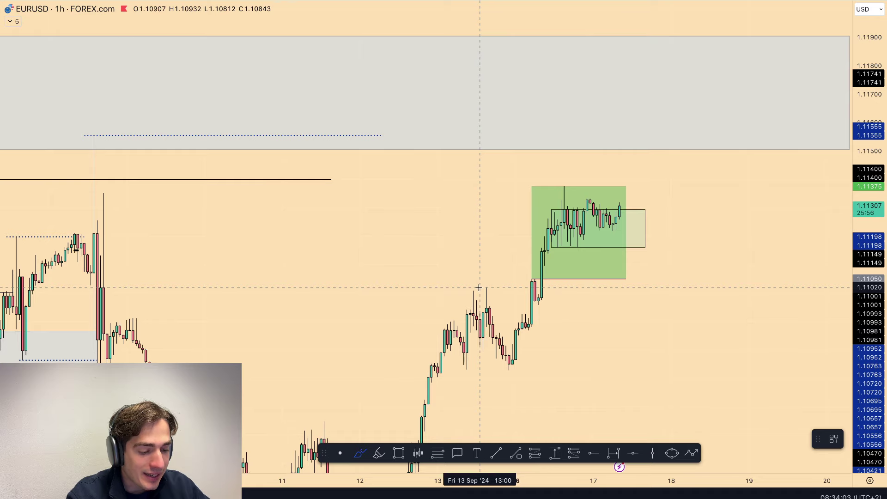
{"action": "left_click_drag", "start_coordinate": [480, 287], "coordinate": [567, 288]}
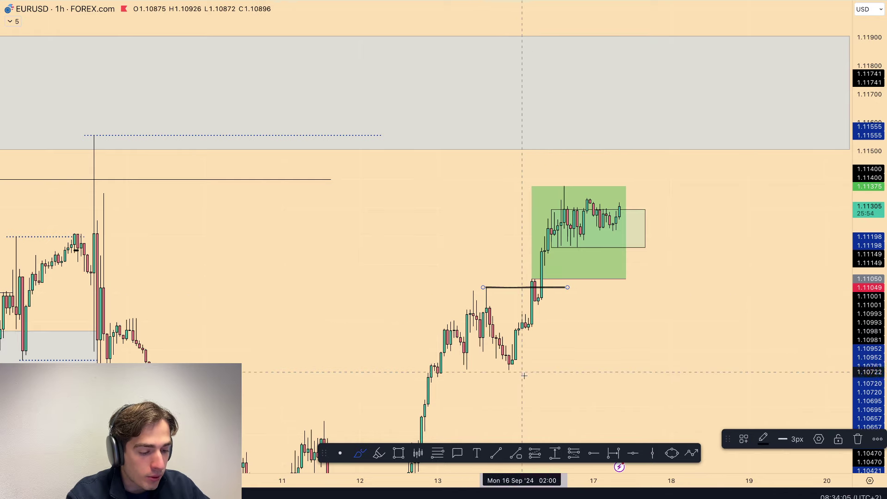
{"action": "left_click_drag", "start_coordinate": [501, 371], "coordinate": [581, 371]}
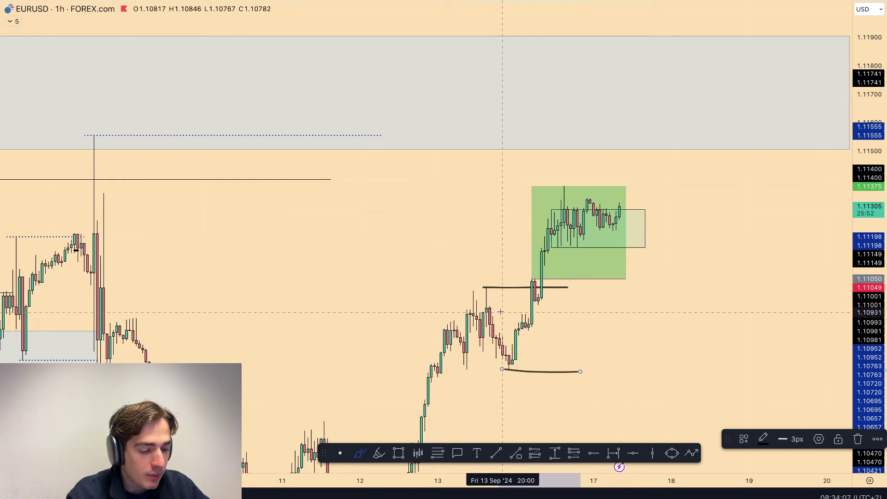
{"action": "mouse_move", "coordinate": [483, 290]}
{"action": "left_mouse_down"}
{"action": "mouse_move", "coordinate": [495, 323]}
{"action": "mouse_move", "coordinate": [520, 333]}
{"action": "mouse_move", "coordinate": [535, 279]}
{"action": "mouse_move", "coordinate": [541, 301]}
{"action": "mouse_move", "coordinate": [564, 218]}
{"action": "left_mouse_up"}
{"action": "key", "text": "Delete"}
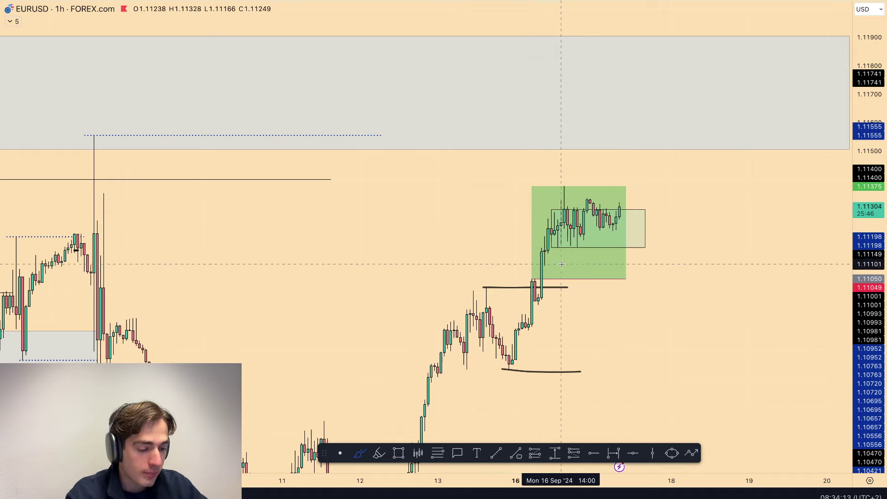
{"action": "key", "text": "Escape"}
{"action": "left_click_drag", "start_coordinate": [717, 218], "coordinate": [697, 229]}
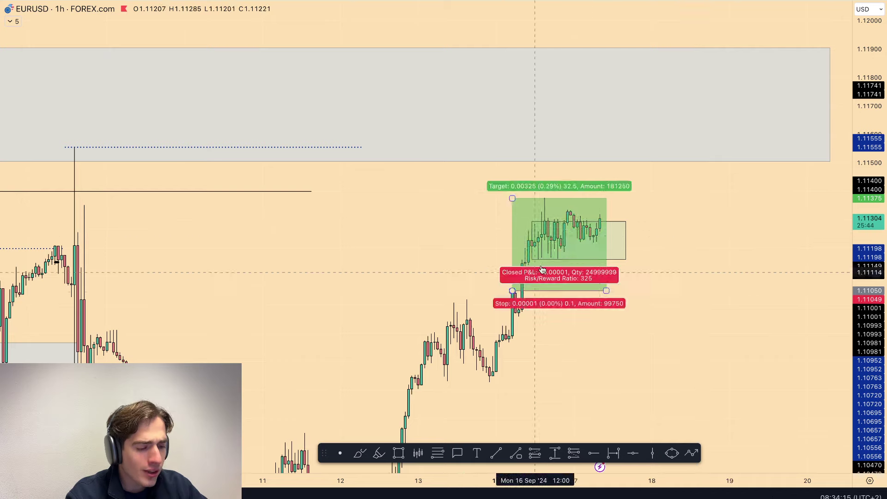
Switch to the Forex Factory calendar and check the USD Core Retail Sales m/m release on Tue Sep 17.
{"action": "left_click", "coordinate": [296, 0]}
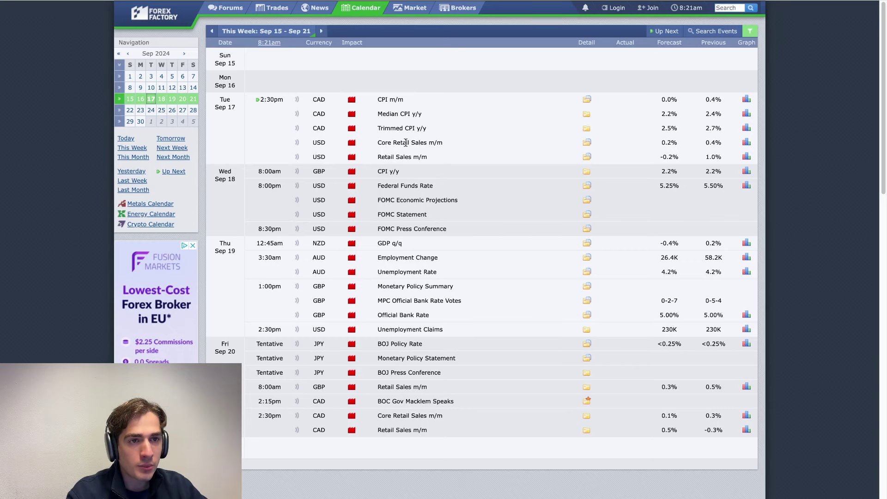
{"action": "left_click_drag", "start_coordinate": [375, 144], "coordinate": [472, 145]}
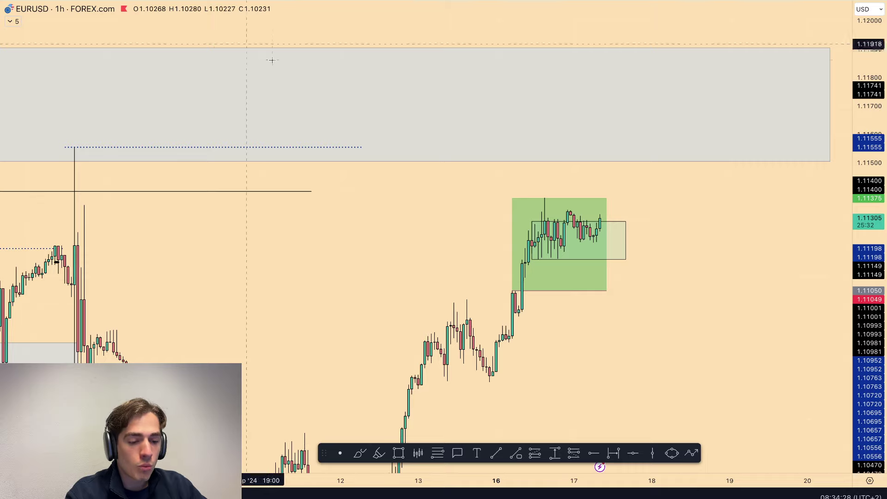
On the EURUSD chart, extend the long position's target to 1.11504 at the supply zone's lower edge and place a horizontal ray at 1.11137 below the consolidation.
{"action": "left_click_drag", "start_coordinate": [678, 236], "coordinate": [635, 236]}
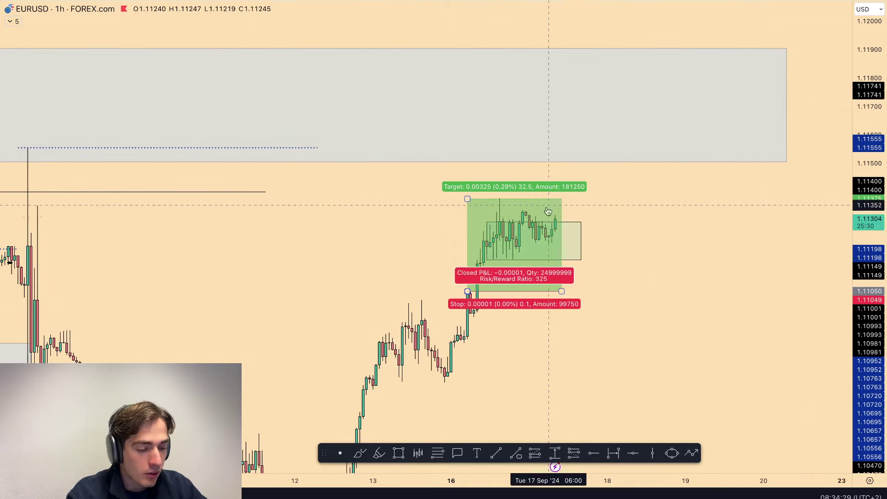
{"action": "left_click_drag", "start_coordinate": [468, 199], "coordinate": [472, 162]}
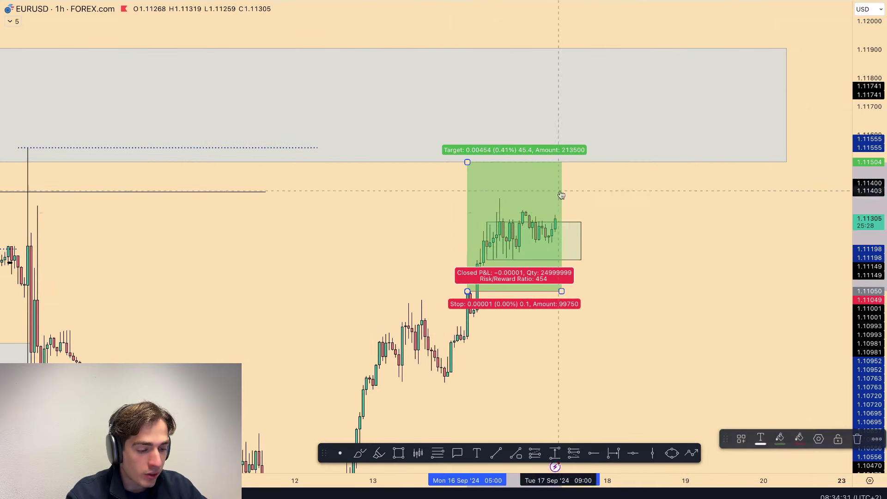
{"action": "left_click", "coordinate": [689, 264]}
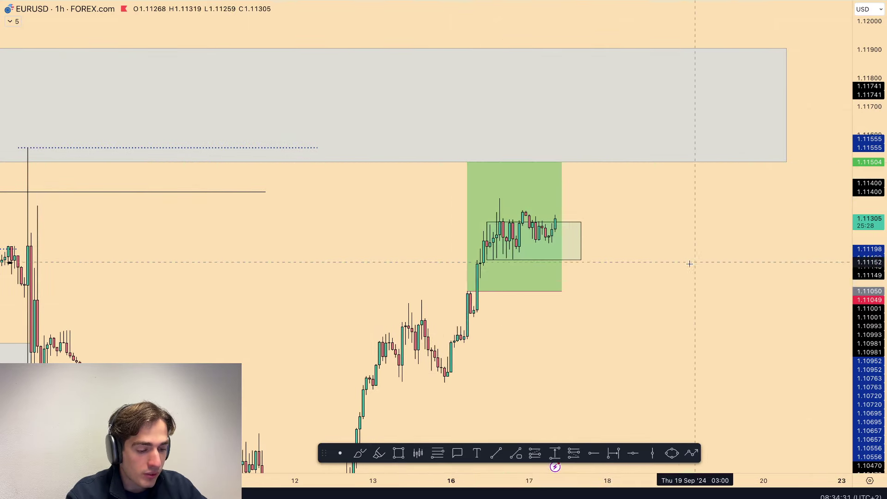
{"action": "left_click", "coordinate": [593, 453]}
{"action": "left_click", "coordinate": [493, 266]}
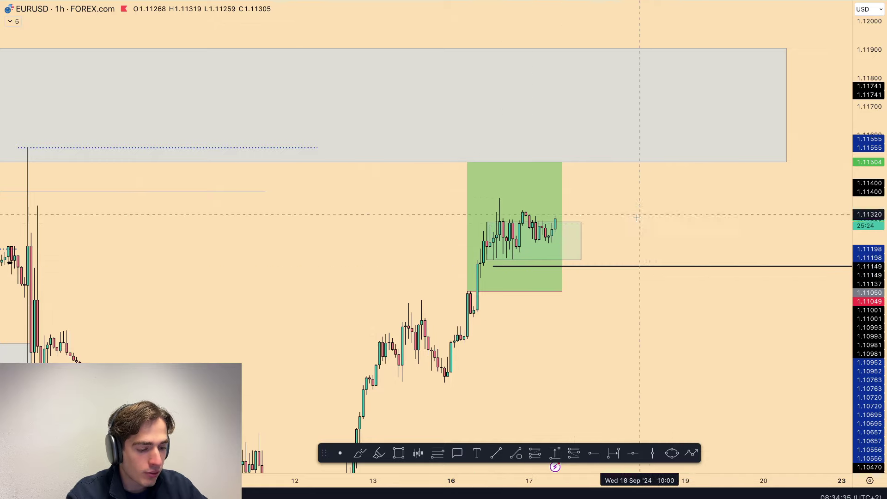
Try a freehand stroke from the current price up into the supply zone and a line across from the 6 September high, removing both.
{"action": "left_click", "coordinate": [355, 452]}
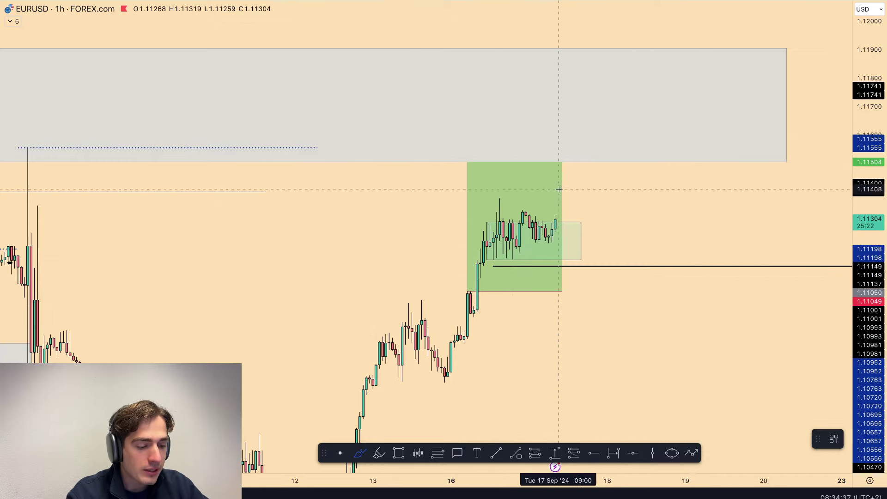
{"action": "left_click_drag", "start_coordinate": [559, 221], "coordinate": [570, 139]}
{"action": "key", "text": "ctrl+z"}
{"action": "scroll", "coordinate": [569, 139], "scroll_direction": "down", "scroll_amount": 3}
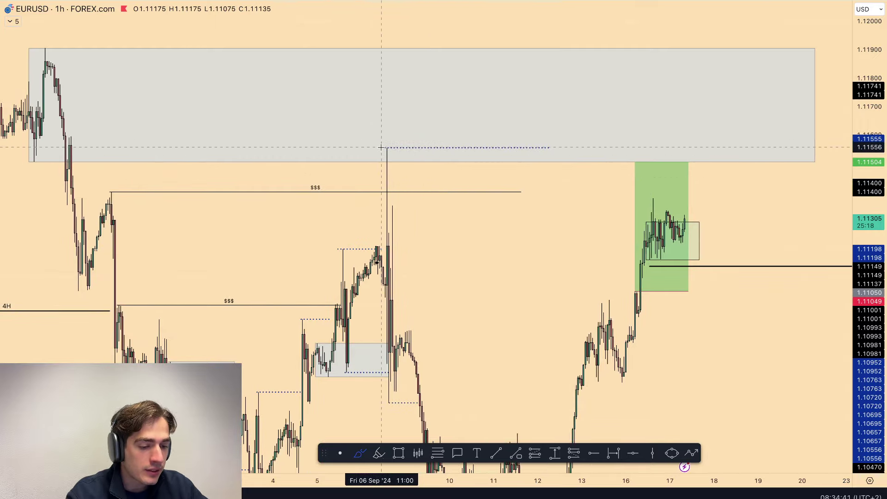
{"action": "left_click_drag", "start_coordinate": [386, 148], "coordinate": [717, 147]}
{"action": "key", "text": "Delete"}
Extend the long position's target to the 6 September high at 1.11555.
{"action": "left_click_drag", "start_coordinate": [537, 235], "coordinate": [537, 235]}
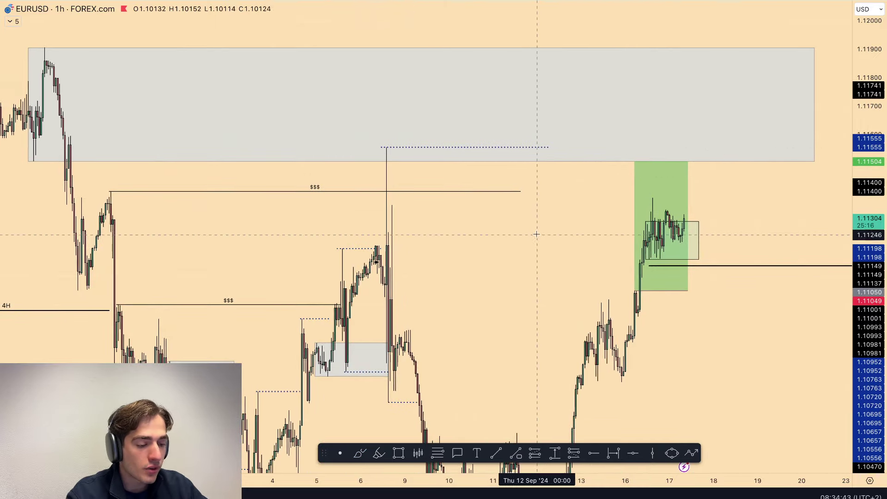
{"action": "scroll", "coordinate": [536, 234], "scroll_direction": "up", "scroll_amount": 3}
{"action": "left_click_drag", "start_coordinate": [520, 162], "coordinate": [520, 147]}
{"action": "left_click_drag", "start_coordinate": [701, 187], "coordinate": [676, 124]}
{"action": "scroll", "coordinate": [672, 157], "scroll_direction": "up", "scroll_amount": 2}
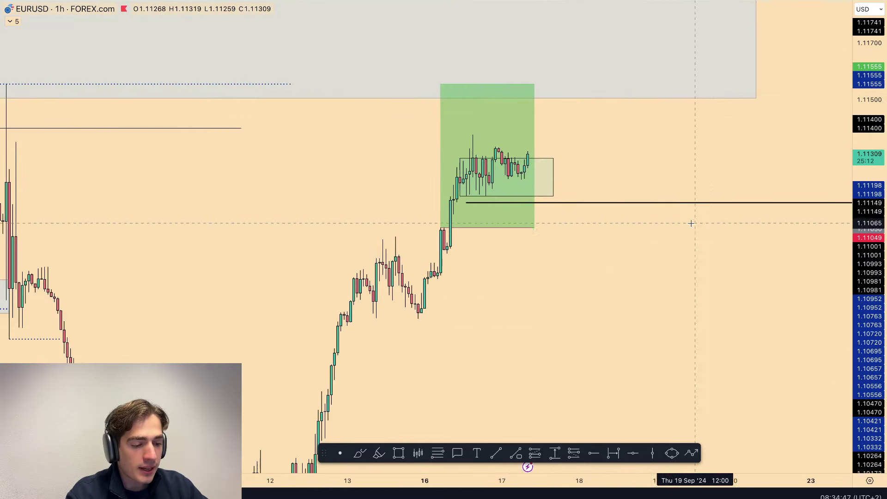
Switch the EURUSD chart from the 1-hour to the 4-hour interval and view the long position against the supply zone above.
{"action": "left_click_drag", "start_coordinate": [673, 234], "coordinate": [671, 260]}
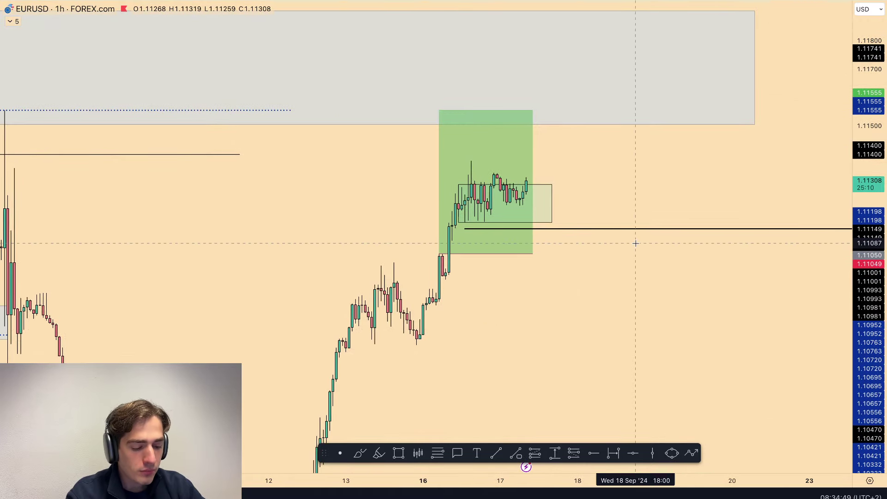
{"action": "type", "text": "1h"}
{"action": "key", "text": "Return"}
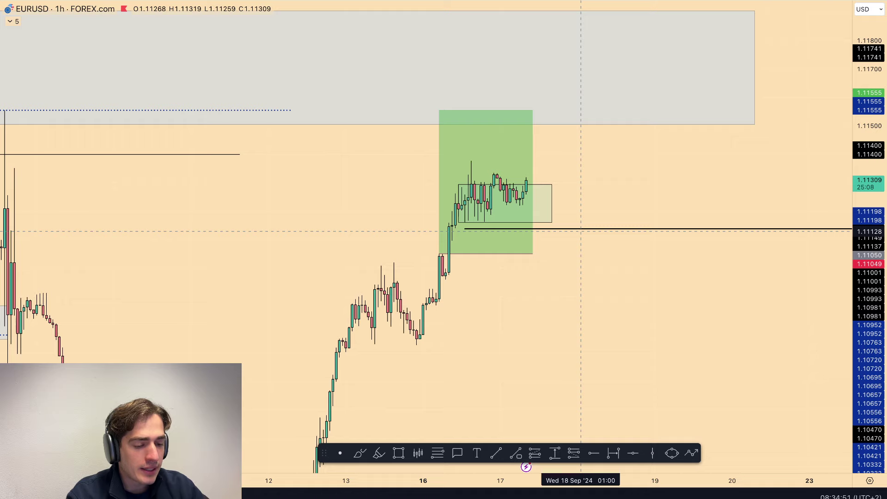
{"action": "scroll", "coordinate": [575, 193], "scroll_direction": "up", "scroll_amount": 2}
{"action": "type", "text": "1h"}
{"action": "key", "text": "Return"}
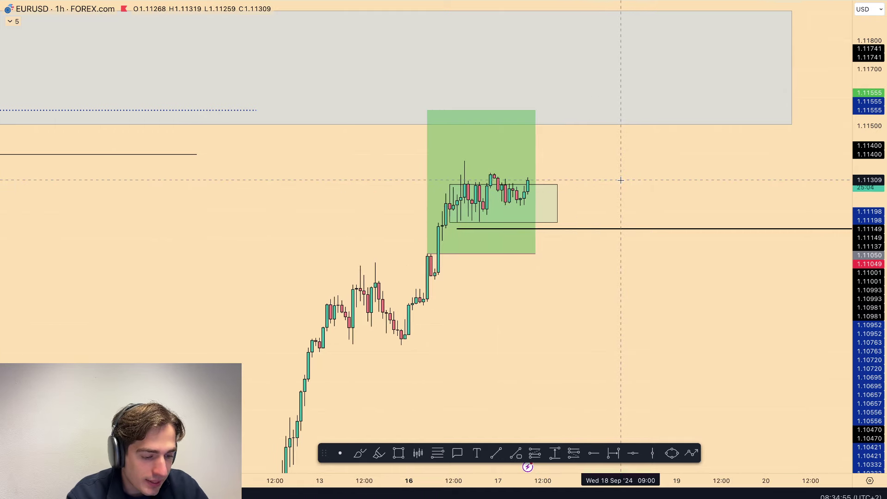
{"action": "type", "text": "4h"}
{"action": "key", "text": "Return"}
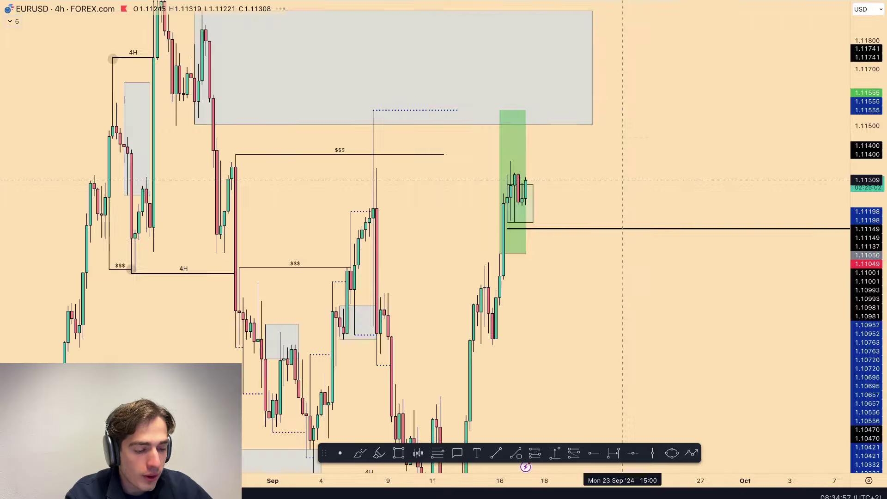
{"action": "scroll", "coordinate": [529, 234], "scroll_direction": "up", "scroll_amount": 2}
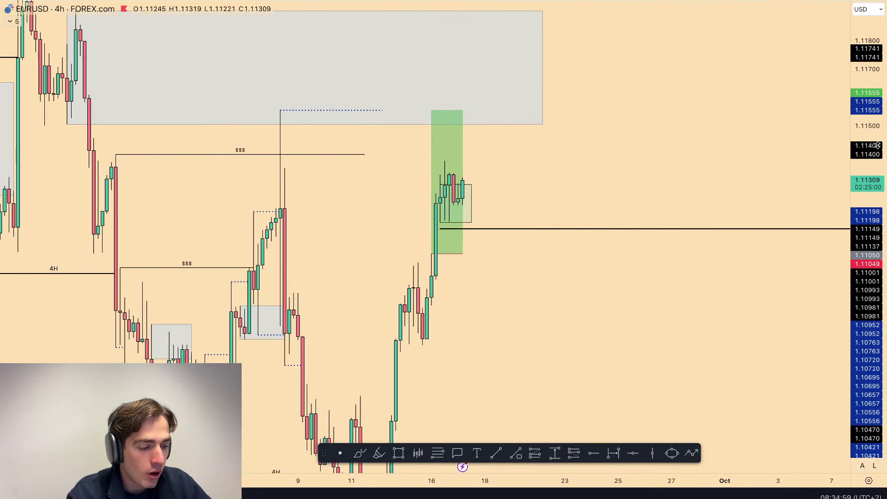
{"action": "left_click_drag", "start_coordinate": [878, 145], "coordinate": [873, 276]}
Brush a short line across the 16 September high and a projected path spiking above it before falling in two legs below the 1.11137 ray.
{"action": "left_click", "coordinate": [359, 453]}
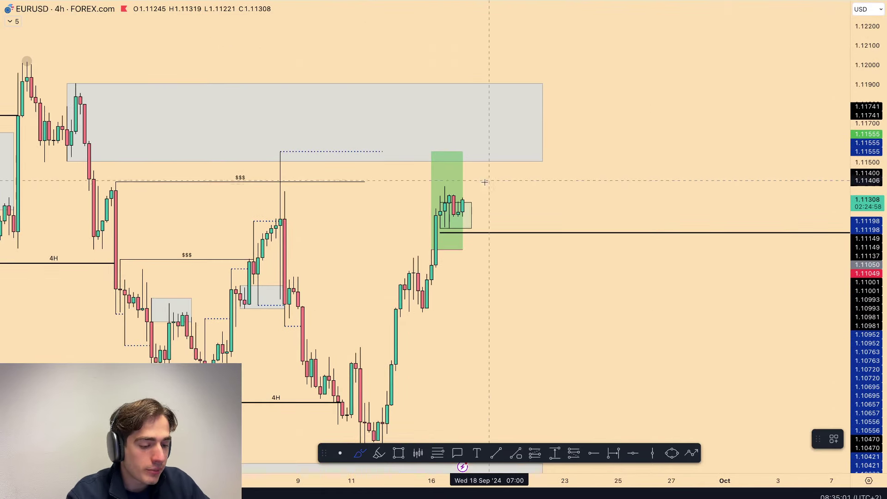
{"action": "mouse_move", "coordinate": [444, 185]}
{"action": "left_mouse_down"}
{"action": "mouse_move", "coordinate": [477, 184]}
{"action": "mouse_move", "coordinate": [489, 213]}
{"action": "mouse_move", "coordinate": [518, 204]}
{"action": "mouse_move", "coordinate": [543, 267]}
{"action": "left_mouse_up"}
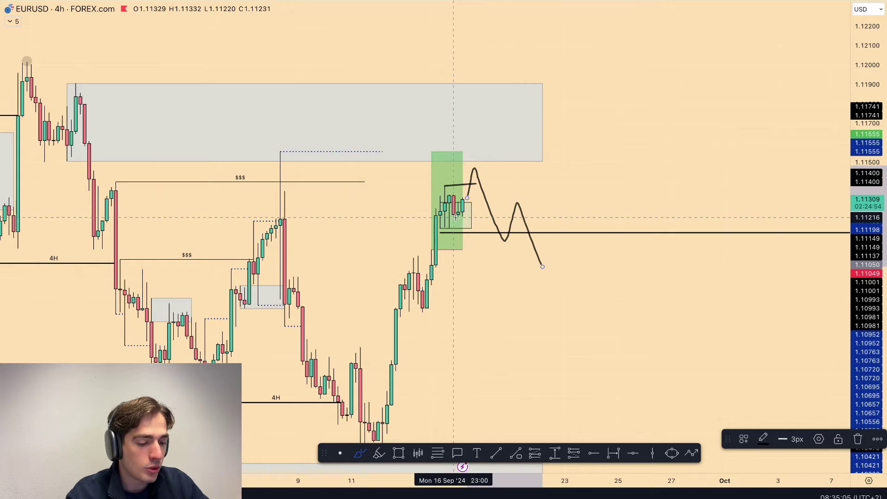
Try freehand lines across the consolidation's recent low and the projected path's peak, and remove these extra strokes.
{"action": "left_click_drag", "start_coordinate": [456, 217], "coordinate": [516, 218]}
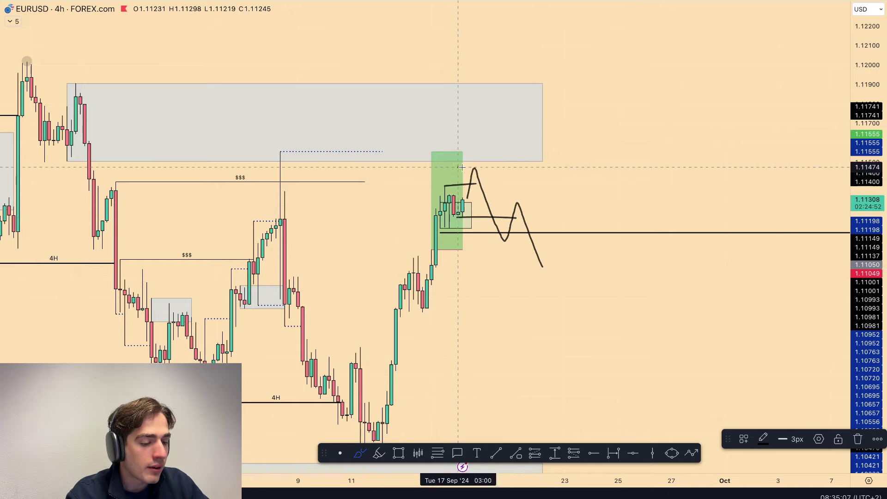
{"action": "left_click_drag", "start_coordinate": [463, 167], "coordinate": [548, 167]}
{"action": "left_click_drag", "start_coordinate": [447, 216], "coordinate": [557, 217]}
{"action": "mouse_move", "coordinate": [497, 173]}
{"action": "left_mouse_down"}
{"action": "mouse_move", "coordinate": [441, 207]}
{"action": "mouse_move", "coordinate": [521, 203]}
{"action": "mouse_move", "coordinate": [494, 171]}
{"action": "left_mouse_up"}
{"action": "key", "text": "ctrl+z"}
{"action": "key", "text": "ctrl+z"}
{"action": "key", "text": "ctrl+z"}
{"action": "key", "text": "ctrl+z"}
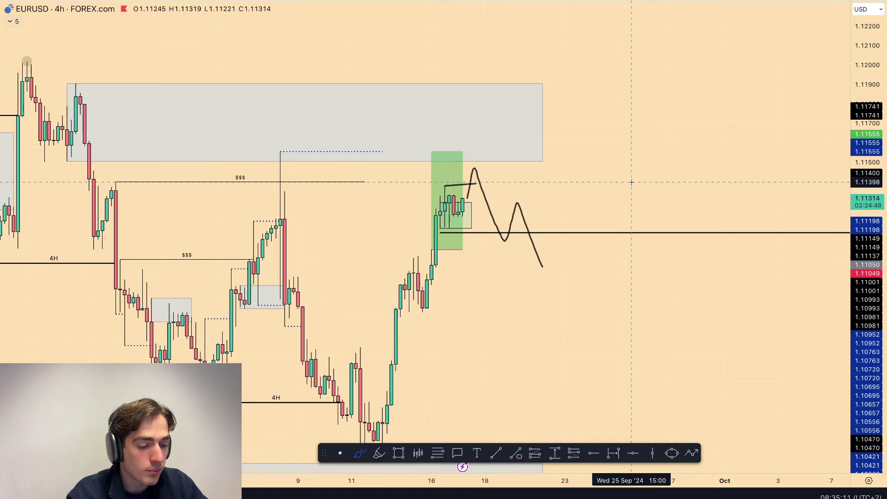
Review EURUSD on the daily interval and load the DXY chart.
{"action": "scroll", "coordinate": [632, 181], "scroll_direction": "left", "scroll_amount": 3}
{"action": "type", "text": "1D"}
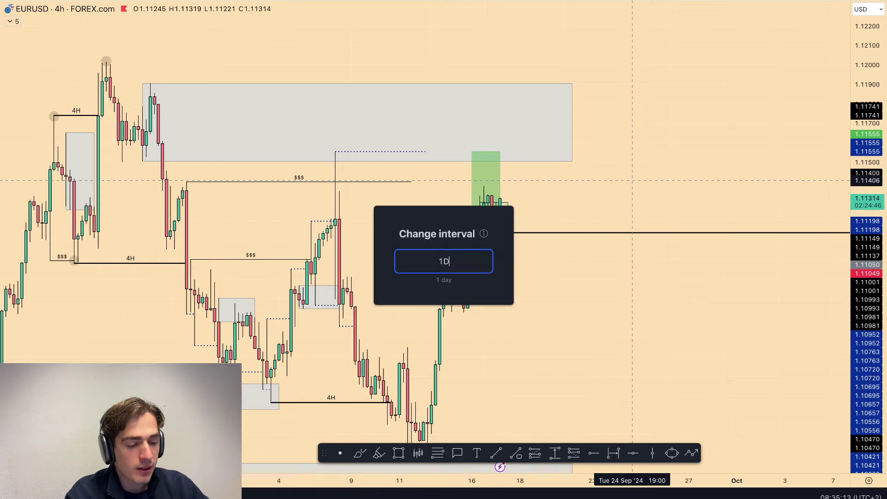
{"action": "key", "text": "Return"}
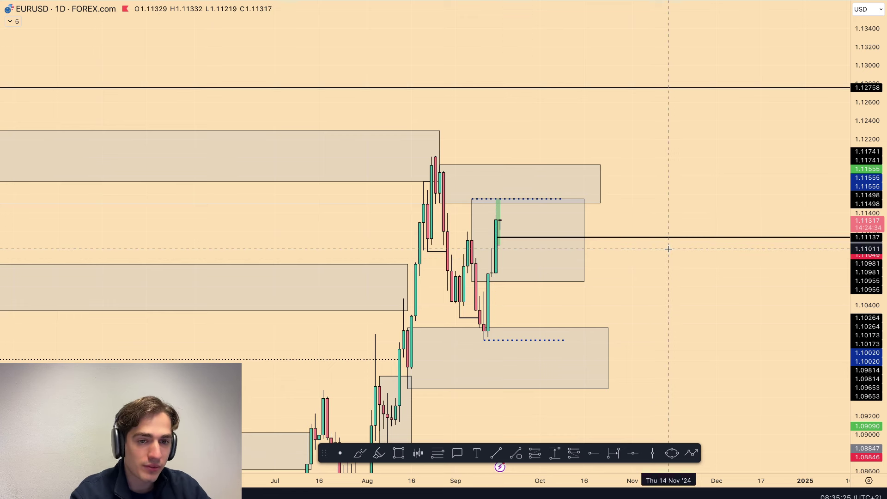
{"action": "type", "text": "dxy"}
{"action": "key", "text": "Return"}
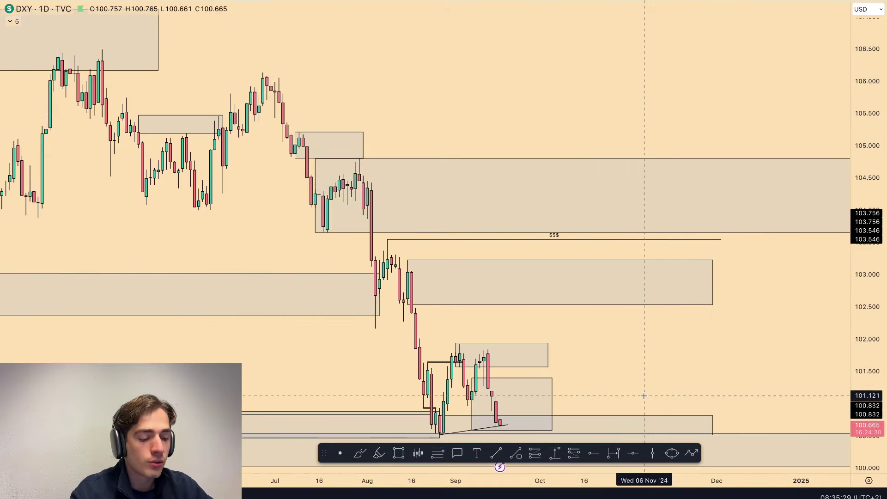
Switch DXY to the 4-hour interval and view the lows along the rising trendline inside the demand zone.
{"action": "left_click_drag", "start_coordinate": [644, 396], "coordinate": [690, 157]}
{"action": "type", "text": "4H"}
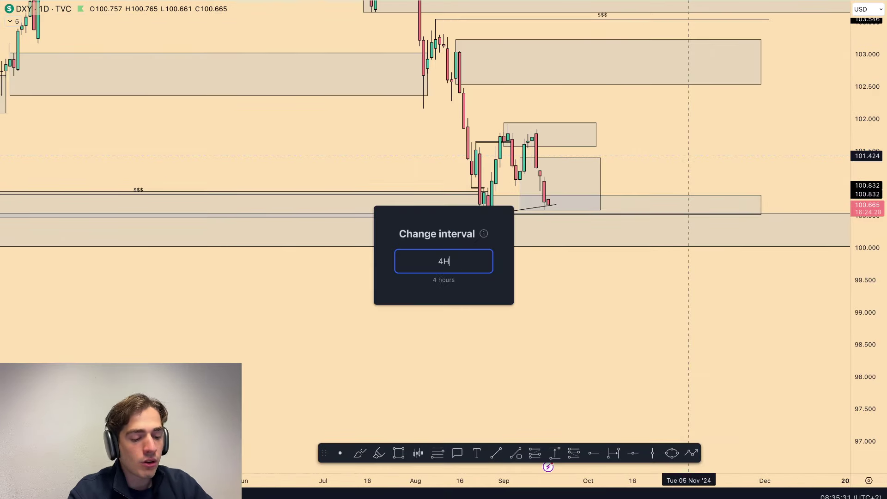
{"action": "key", "text": "Return"}
{"action": "double_click", "coordinate": [875, 352]}
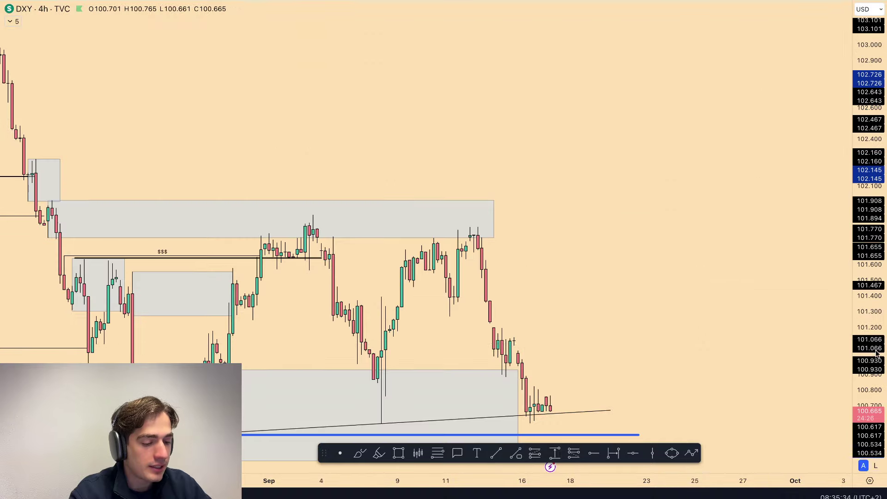
{"action": "scroll", "coordinate": [667, 343], "scroll_direction": "down", "scroll_amount": 6}
{"action": "left_click_drag", "start_coordinate": [868, 394], "coordinate": [868, 325]}
{"action": "left_click_drag", "start_coordinate": [816, 361], "coordinate": [816, 194]}
{"action": "scroll", "coordinate": [817, 195], "scroll_direction": "up", "scroll_amount": 4}
{"action": "left_click_drag", "start_coordinate": [872, 354], "coordinate": [873, 234]}
{"action": "left_click_drag", "start_coordinate": [793, 257], "coordinate": [792, 168]}
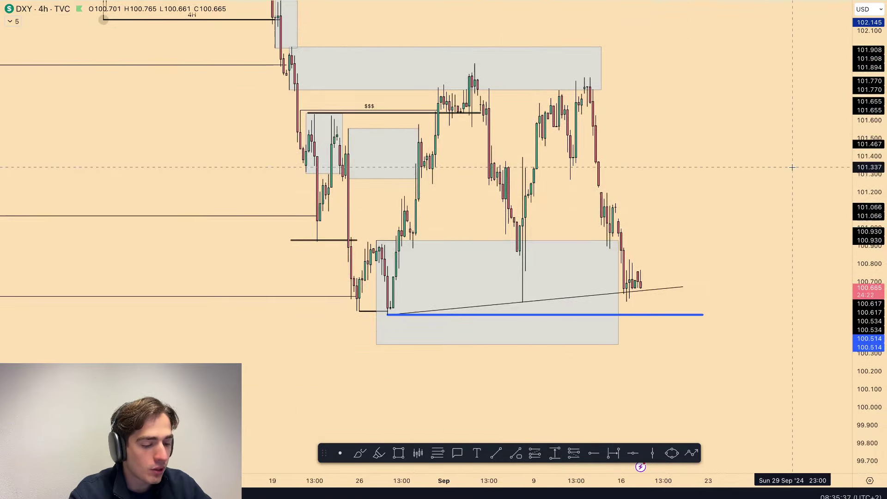
Try freehand arcs under the three DXY lows along the rising trendline, and remove them.
{"action": "left_click", "coordinate": [363, 453]}
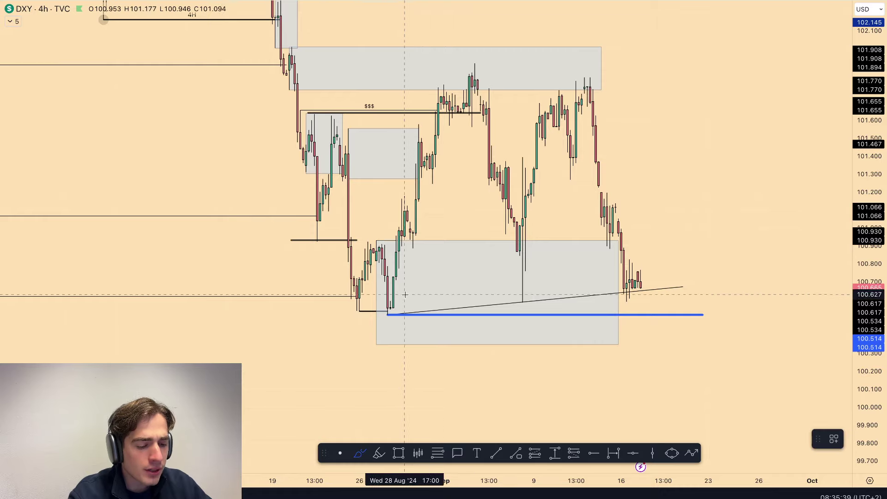
{"action": "left_click_drag", "start_coordinate": [377, 316], "coordinate": [411, 315]}
{"action": "left_click_drag", "start_coordinate": [513, 304], "coordinate": [536, 305]}
{"action": "left_click_drag", "start_coordinate": [602, 295], "coordinate": [634, 303]}
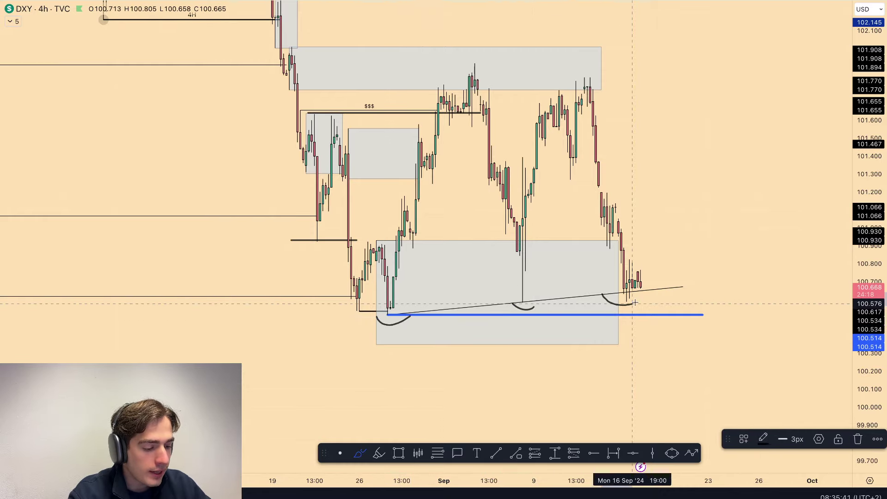
{"action": "mouse_move", "coordinate": [637, 262]}
{"action": "left_mouse_down"}
{"action": "mouse_move", "coordinate": [663, 281]}
{"action": "mouse_move", "coordinate": [632, 265]}
{"action": "left_mouse_up"}
{"action": "key", "text": "Delete"}
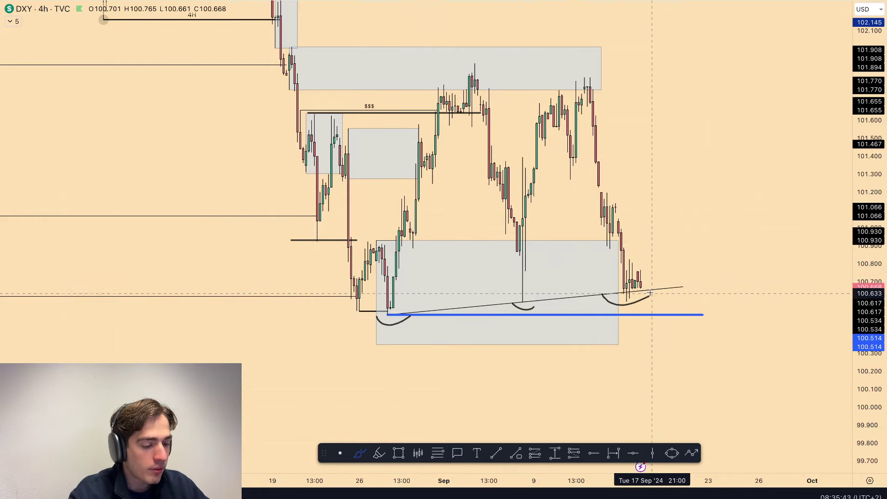
{"action": "mouse_move", "coordinate": [692, 294]}
{"action": "left_mouse_down"}
{"action": "mouse_move", "coordinate": [709, 332]}
{"action": "mouse_move", "coordinate": [733, 274]}
{"action": "left_mouse_up"}
{"action": "key", "text": "ctrl+z"}
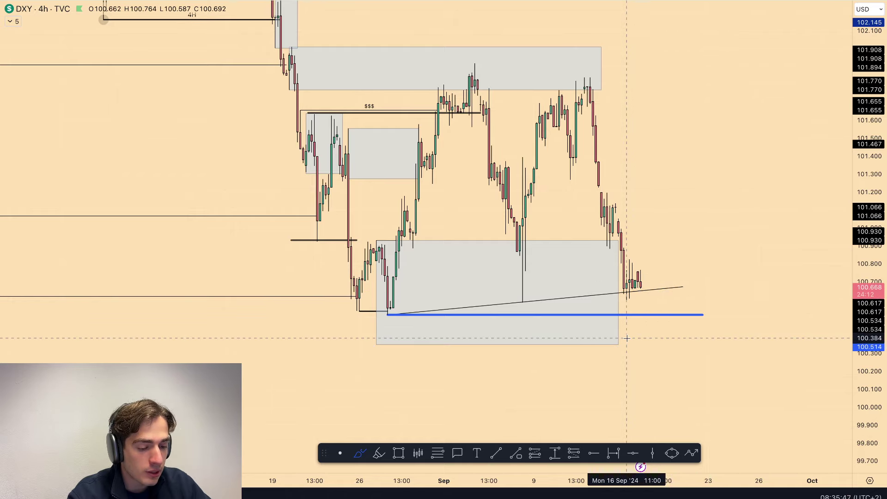
Try circling the late-August DXY low and tracing the drop into it and the rally out, removing each stroke.
{"action": "left_click_drag", "start_coordinate": [390, 304], "coordinate": [379, 304]}
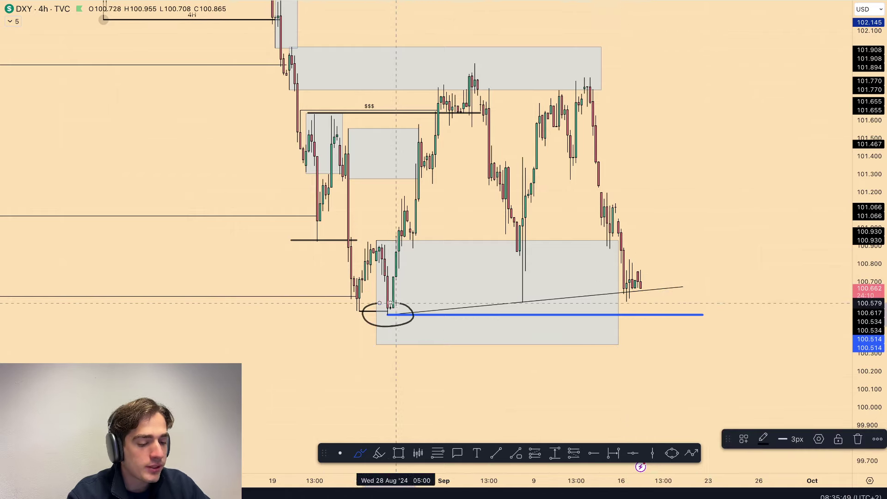
{"action": "key", "text": "ctrl+z"}
{"action": "mouse_move", "coordinate": [379, 251]}
{"action": "left_mouse_down"}
{"action": "mouse_move", "coordinate": [391, 313]}
{"action": "mouse_move", "coordinate": [436, 119]}
{"action": "left_mouse_up"}
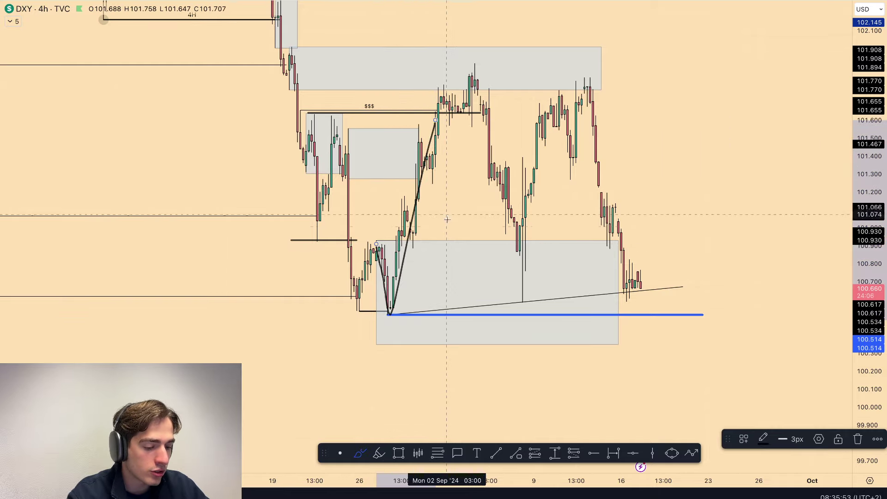
{"action": "key", "text": "ctrl+z"}
{"action": "mouse_move", "coordinate": [396, 300]}
{"action": "left_mouse_down"}
{"action": "mouse_move", "coordinate": [365, 303]}
{"action": "mouse_move", "coordinate": [392, 300]}
{"action": "left_mouse_up"}
{"action": "key", "text": "ctrl+z"}
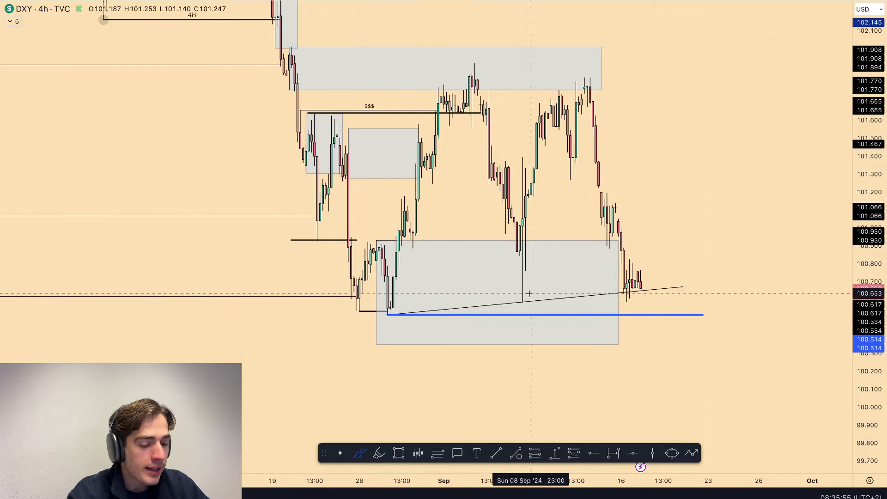
Try circling the 6 and 16 September DXY lows with arrows back toward the late-August low, removing the latest strokes.
{"action": "left_click_drag", "start_coordinate": [530, 293], "coordinate": [527, 291]}
{"action": "left_click_drag", "start_coordinate": [645, 286], "coordinate": [644, 285]}
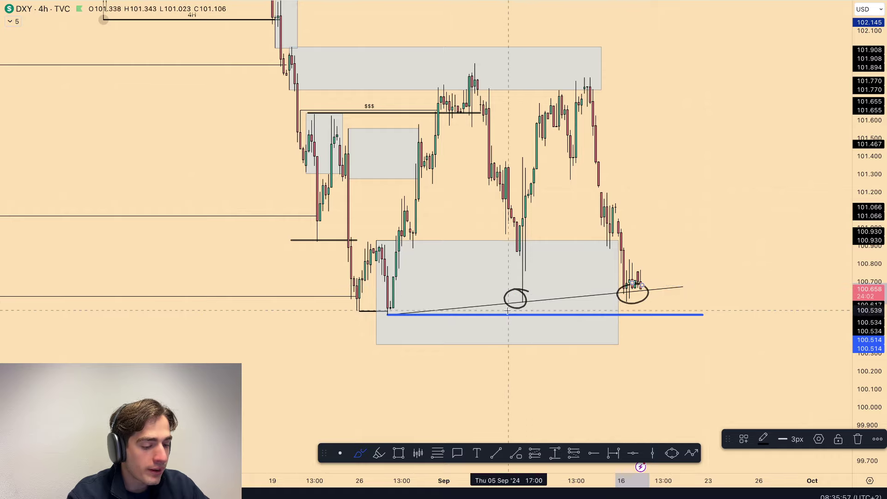
{"action": "left_click_drag", "start_coordinate": [507, 313], "coordinate": [400, 336]}
{"action": "left_click_drag", "start_coordinate": [624, 309], "coordinate": [435, 345]}
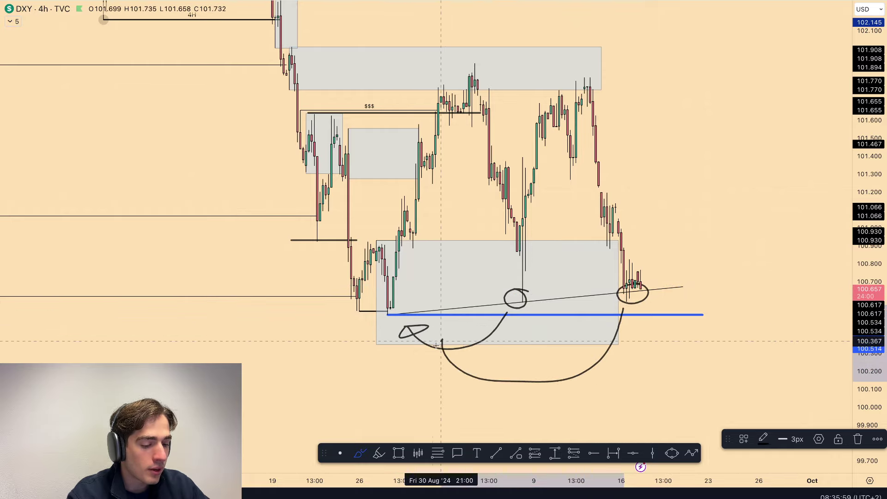
{"action": "key", "text": "ctrl+z"}
{"action": "key", "text": "ctrl+z"}
{"action": "key", "text": "ctrl+z"}
Try a row of X marks beneath the blue line under the 6 September DXY low, and remove all brush marks.
{"action": "mouse_move", "coordinate": [516, 320]}
{"action": "left_mouse_down"}
{"action": "mouse_move", "coordinate": [498, 342]}
{"action": "mouse_move", "coordinate": [521, 341]}
{"action": "left_mouse_up"}
{"action": "mouse_move", "coordinate": [539, 324]}
{"action": "left_mouse_down"}
{"action": "mouse_move", "coordinate": [526, 344]}
{"action": "mouse_move", "coordinate": [550, 343]}
{"action": "left_mouse_up"}
{"action": "mouse_move", "coordinate": [550, 343]}
{"action": "left_mouse_down"}
{"action": "mouse_move", "coordinate": [573, 324]}
{"action": "mouse_move", "coordinate": [573, 342]}
{"action": "mouse_move", "coordinate": [587, 318]}
{"action": "mouse_move", "coordinate": [591, 341]}
{"action": "left_mouse_up"}
{"action": "left_click_drag", "start_coordinate": [638, 280], "coordinate": [644, 284]}
{"action": "key", "text": "ctrl+z"}
{"action": "key", "text": "ctrl+z"}
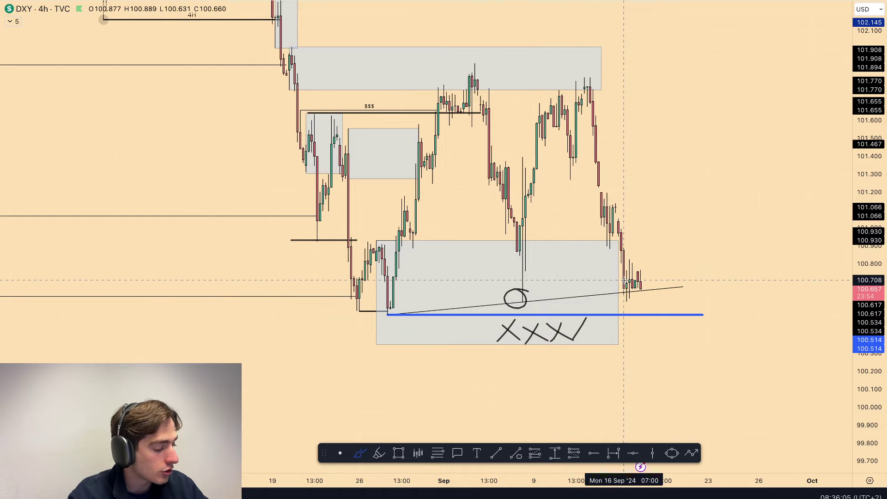
{"action": "key", "text": "ctrl+z"}
{"action": "key", "text": "ctrl+z"}
{"action": "key", "text": "ctrl+z"}
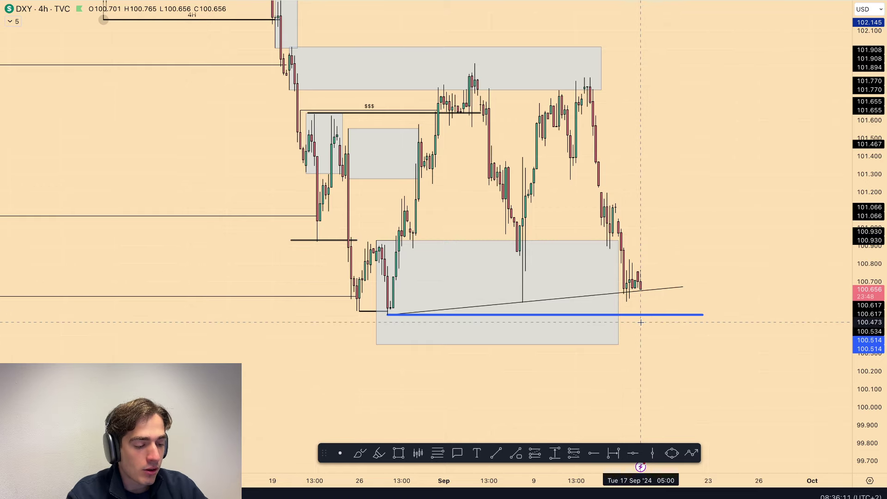
Try a freehand stroke from the current DXY price down through the blue 100.514 line, and remove it.
{"action": "left_click", "coordinate": [356, 455]}
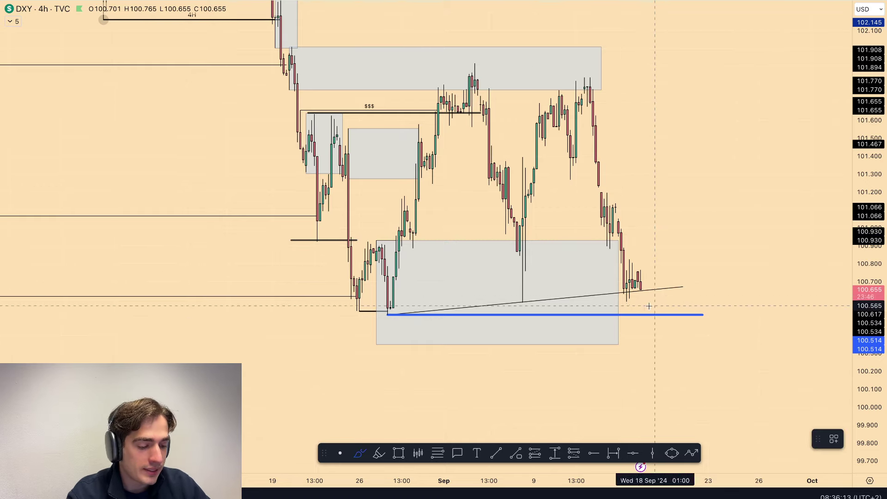
{"action": "left_click_drag", "start_coordinate": [640, 294], "coordinate": [654, 332]}
{"action": "key", "text": "ctrl+z"}
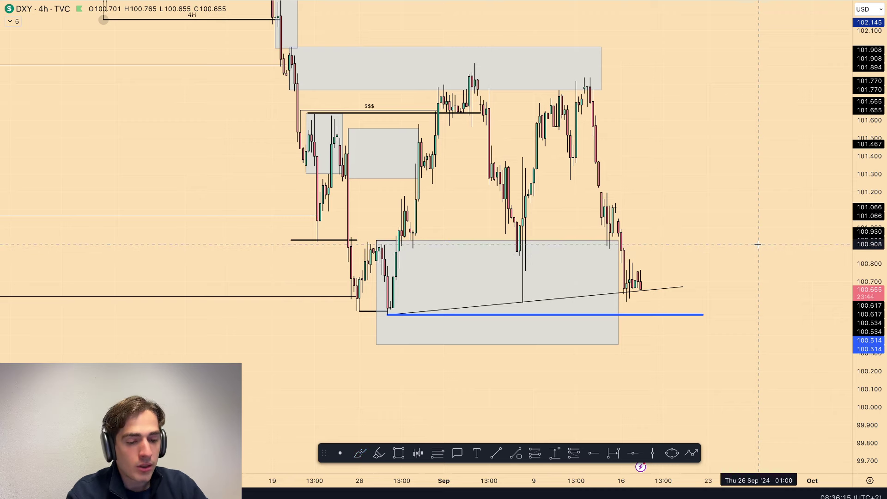
Load the AUDUSD chart from the FOREX.com feed.
{"action": "type", "text": "AUDUSD"}
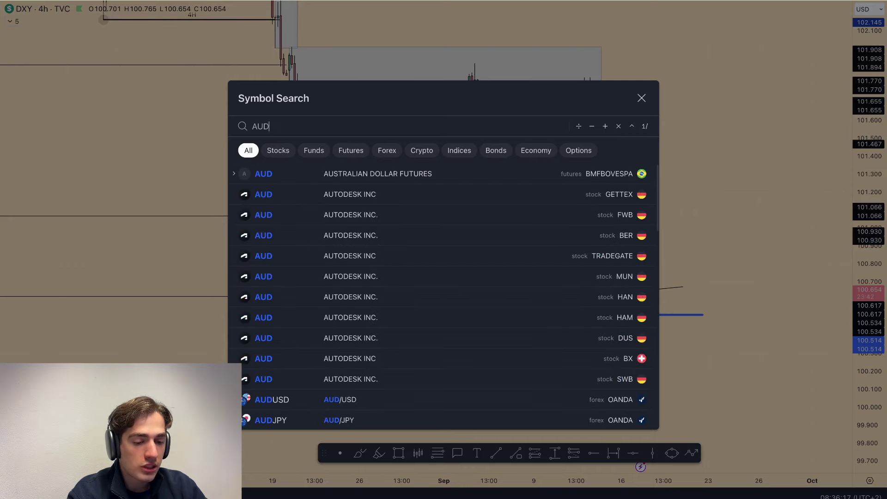
{"action": "key", "text": "Down"}
{"action": "key", "text": "Down"}
{"action": "key", "text": "Down"}
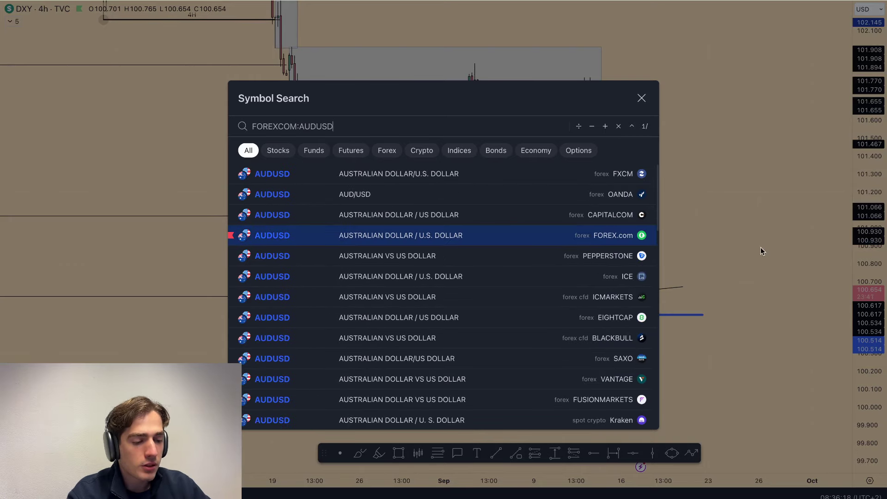
{"action": "key", "text": "Return"}
Examine the AUDUSD 4-hour rise from the descending channel's low into the supply zone.
{"action": "scroll", "coordinate": [724, 190], "scroll_direction": "up", "scroll_amount": 1}
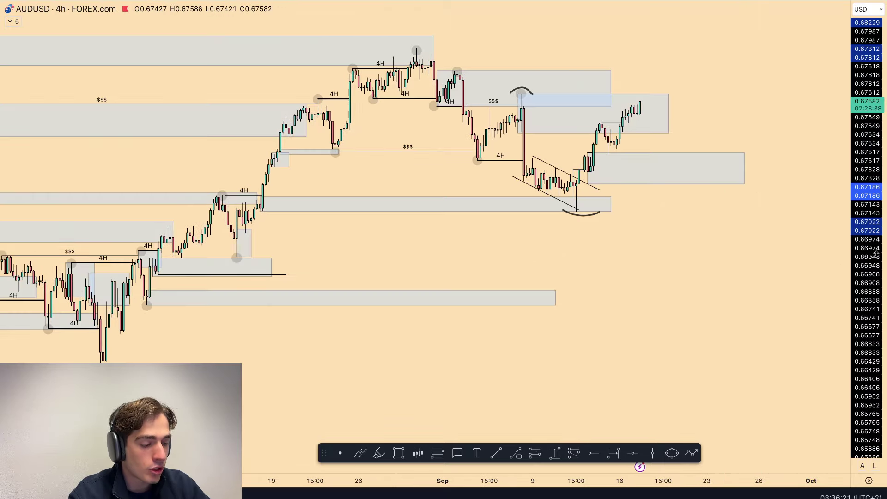
{"action": "left_click_drag", "start_coordinate": [876, 281], "coordinate": [871, 168]}
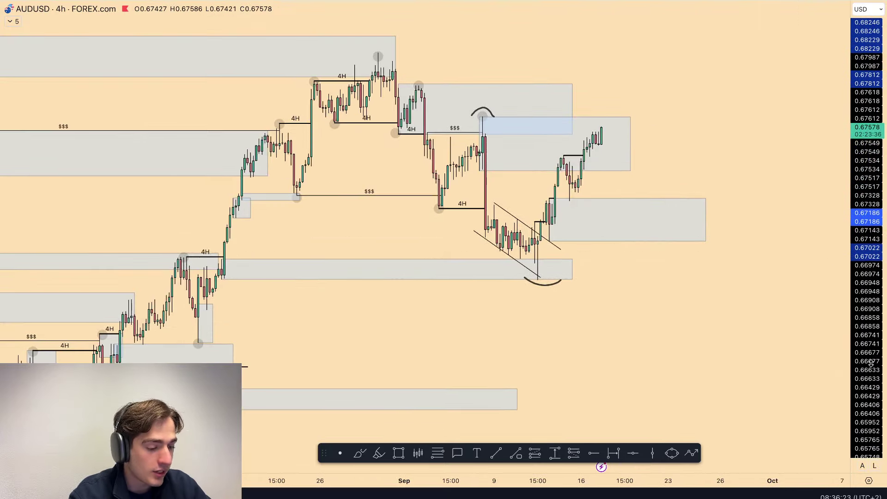
{"action": "scroll", "coordinate": [785, 134], "scroll_direction": "up", "scroll_amount": 3}
{"action": "left_click_drag", "start_coordinate": [750, 129], "coordinate": [745, 184]}
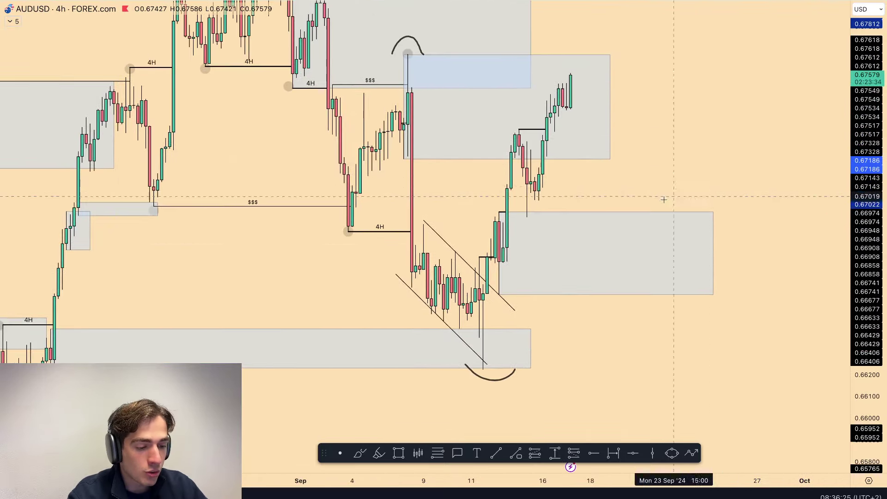
{"action": "scroll", "coordinate": [739, 138], "scroll_direction": "up", "scroll_amount": 2}
{"action": "left_click_drag", "start_coordinate": [792, 134], "coordinate": [772, 164]}
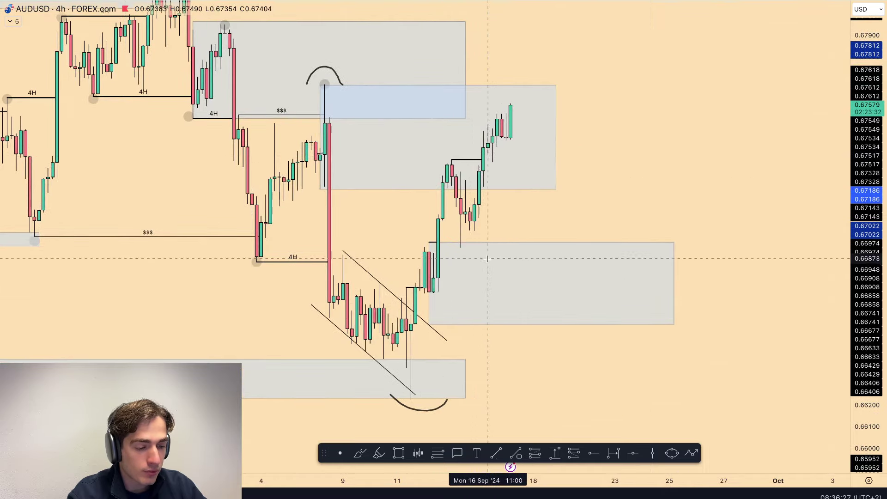
{"action": "scroll", "coordinate": [462, 120], "scroll_direction": "up", "scroll_amount": 2}
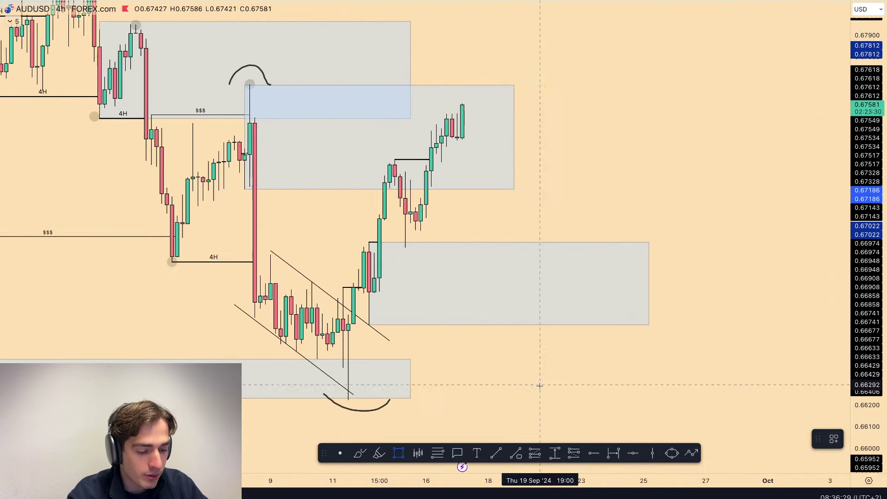
Draw a short horizontal line at 0.67490 from the 16 September high to the candle that breaks it.
{"action": "left_click", "coordinate": [437, 124]}
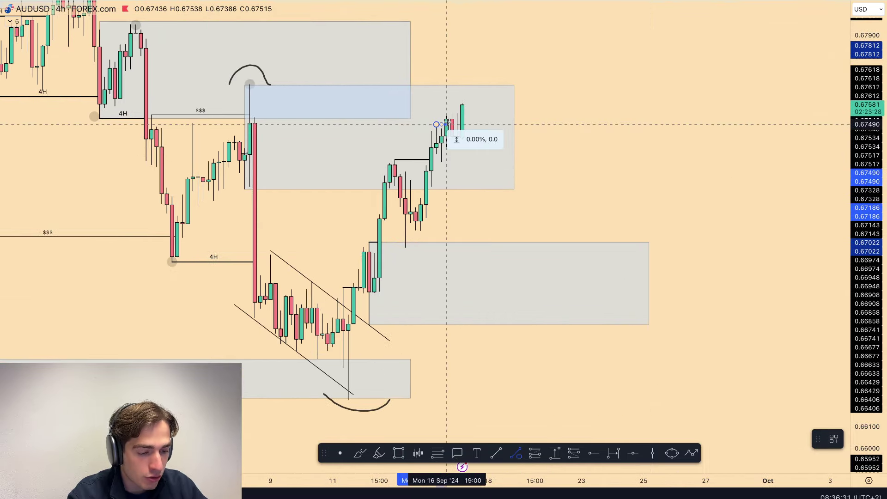
{"action": "left_click", "coordinate": [446, 123]}
{"action": "left_click", "coordinate": [549, 109]}
Draw a zone rectangle under the short blue line, starting at the 16 September candle and spanning about 0.6747 to 0.6732.
{"action": "scroll", "coordinate": [531, 162], "scroll_direction": "up", "scroll_amount": 4}
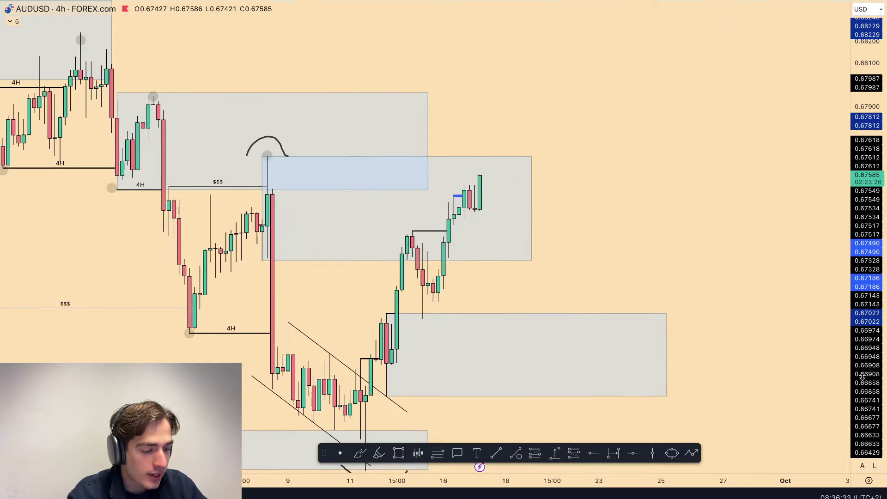
{"action": "left_click", "coordinate": [399, 453]}
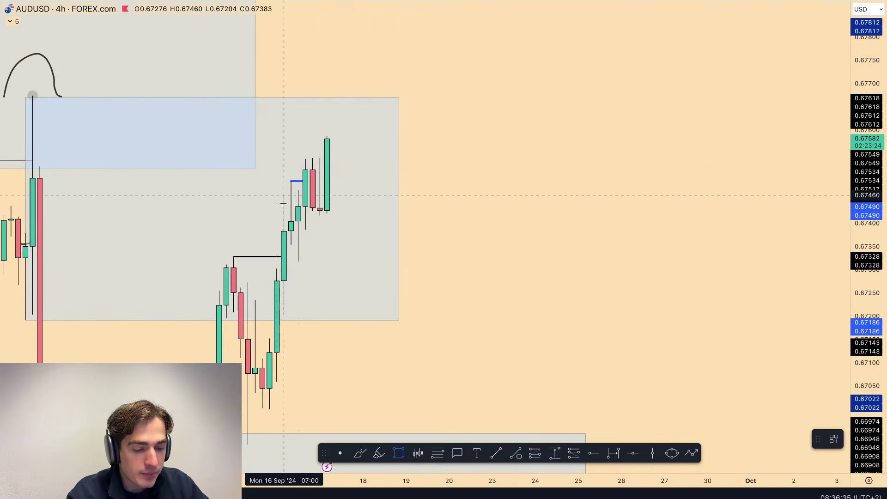
{"action": "mouse_move", "coordinate": [301, 192]}
{"action": "left_mouse_down"}
{"action": "mouse_move", "coordinate": [388, 214]}
{"action": "mouse_move", "coordinate": [463, 262]}
{"action": "left_mouse_up"}
{"action": "right_click", "coordinate": [597, 187]}
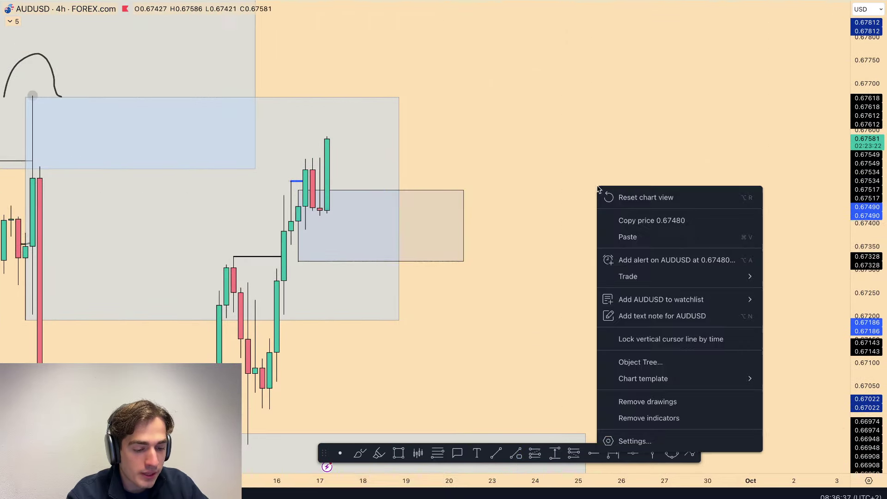
{"action": "key", "text": "Escape"}
{"action": "left_click_drag", "start_coordinate": [298, 265], "coordinate": [298, 269]}
{"action": "left_click_drag", "start_coordinate": [460, 145], "coordinate": [571, 128]}
Show the "<50% body candle" indicator on the AUDUSD chart and check its style settings without changing them.
{"action": "left_click", "coordinate": [15, 22]}
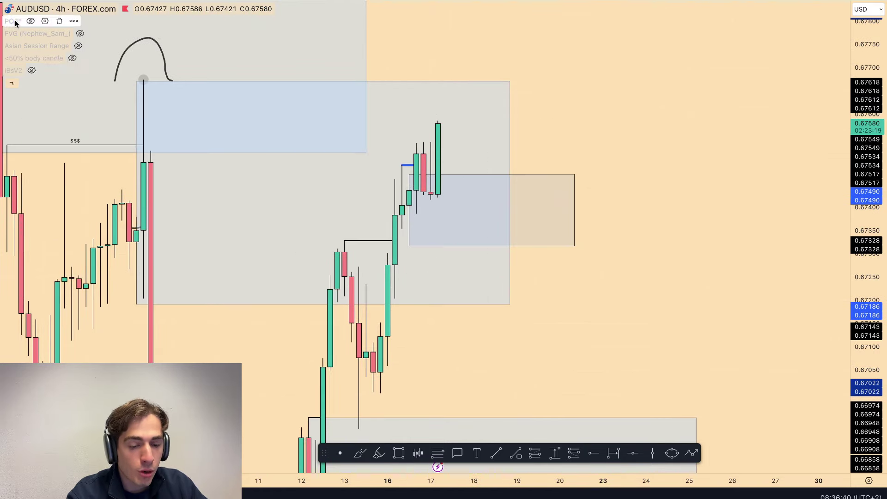
{"action": "left_click", "coordinate": [69, 59]}
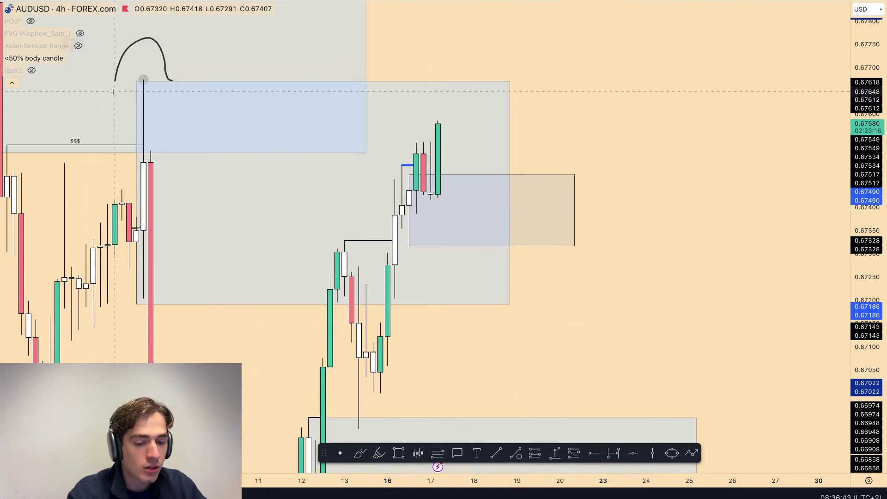
{"action": "double_click", "coordinate": [17, 59]}
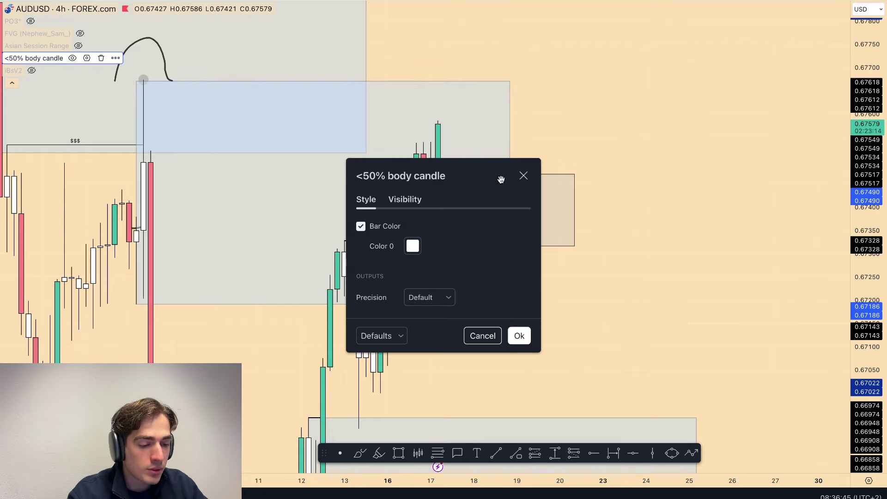
{"action": "left_click", "coordinate": [524, 176]}
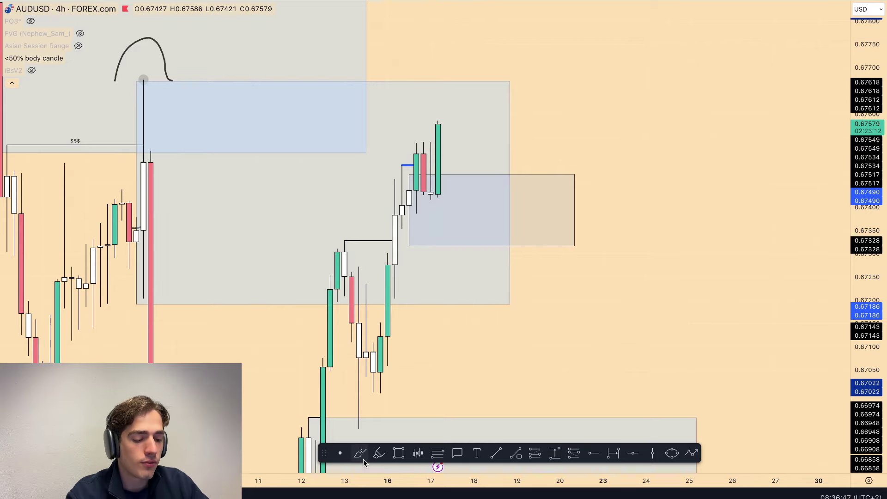
Try freehand strokes around the 16 September candles above the new zone, and remove them.
{"action": "mouse_move", "coordinate": [395, 125]}
{"action": "left_mouse_down"}
{"action": "mouse_move", "coordinate": [403, 145]}
{"action": "mouse_move", "coordinate": [417, 144]}
{"action": "mouse_move", "coordinate": [407, 159]}
{"action": "left_mouse_up"}
{"action": "key", "text": "ctrl+z"}
{"action": "key", "text": "ctrl+z"}
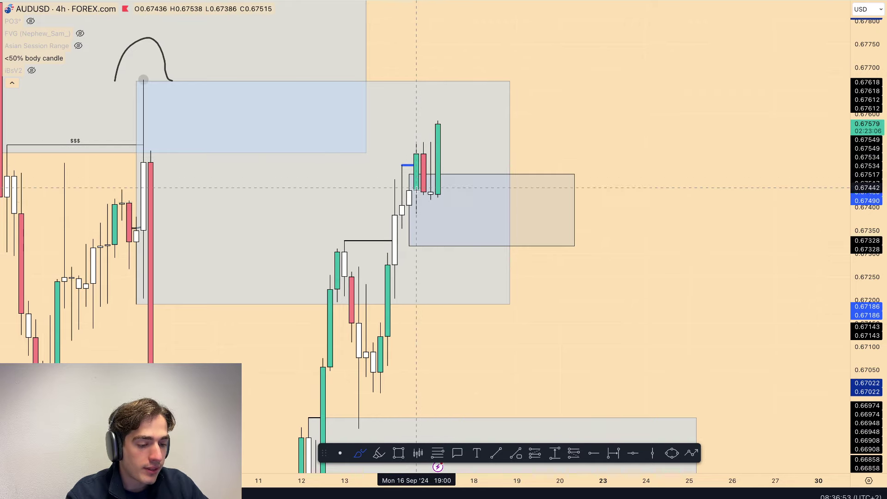
{"action": "mouse_move", "coordinate": [423, 147]}
{"action": "left_mouse_down"}
{"action": "mouse_move", "coordinate": [452, 199]}
{"action": "mouse_move", "coordinate": [476, 79]}
{"action": "left_mouse_up"}
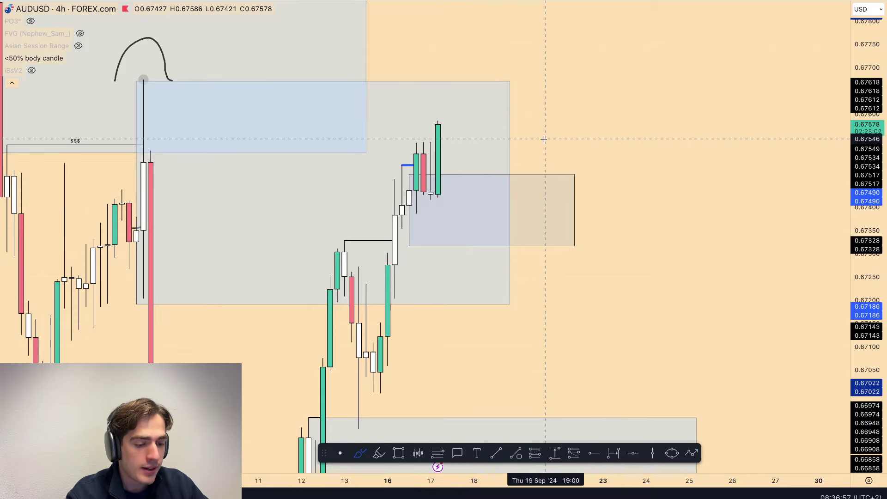
Draw a horizontal line at 0.67317 along the new zone's lower edge, extending it past the zone's right end.
{"action": "scroll", "coordinate": [573, 139], "scroll_direction": "down", "scroll_amount": 2}
{"action": "left_click_drag", "start_coordinate": [874, 121], "coordinate": [871, 243]}
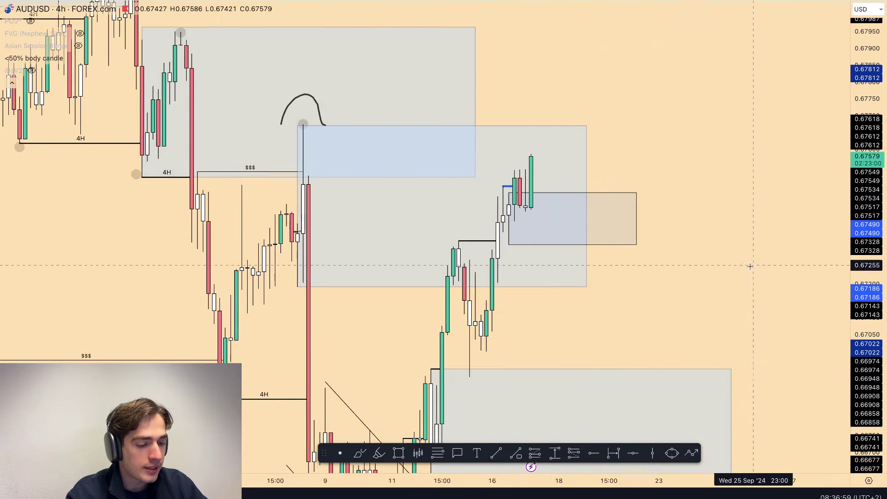
{"action": "left_click_drag", "start_coordinate": [734, 281], "coordinate": [699, 251]}
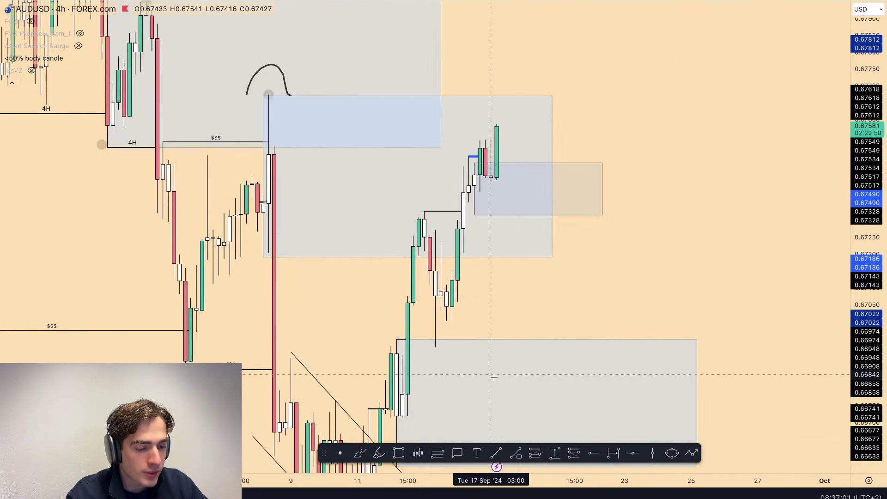
{"action": "left_click_drag", "start_coordinate": [861, 428], "coordinate": [857, 285]}
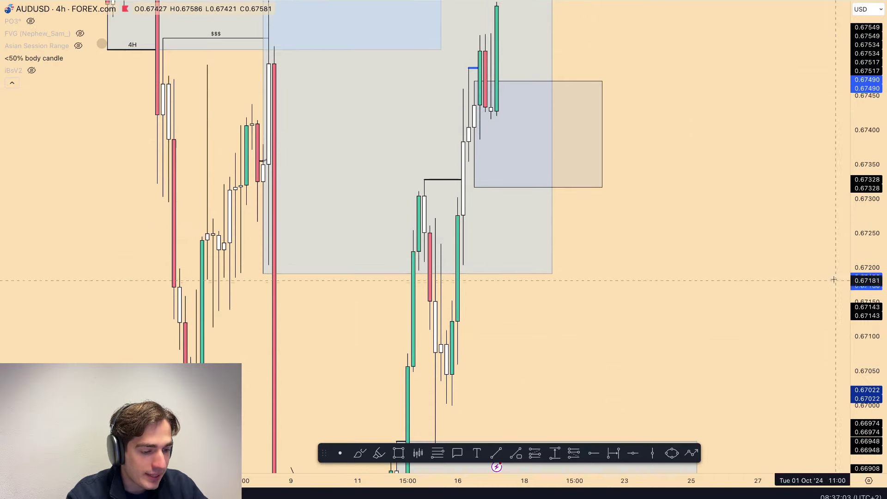
{"action": "left_click_drag", "start_coordinate": [774, 230], "coordinate": [781, 365]}
{"action": "scroll", "coordinate": [776, 364], "scroll_direction": "up", "scroll_amount": 2}
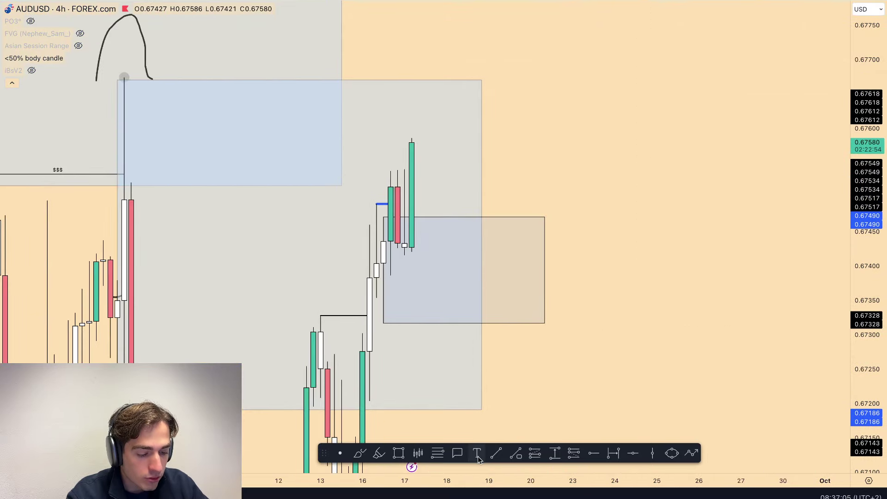
{"action": "left_click", "coordinate": [518, 454]}
{"action": "left_click", "coordinate": [384, 324]}
{"action": "left_click", "coordinate": [678, 312], "text": "shift"}
{"action": "right_click", "coordinate": [639, 237]}
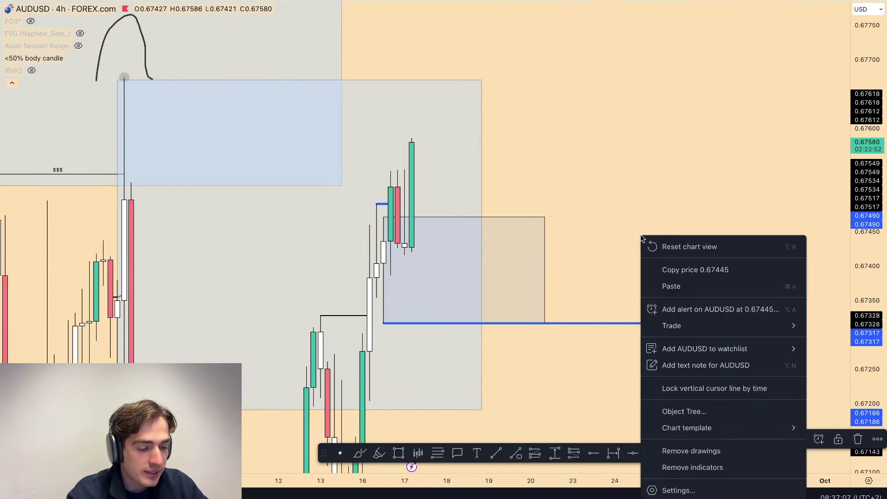
{"action": "left_click", "coordinate": [765, 230]}
Try a freehand stroke from the 6 September high down to the 11 September low, and remove it.
{"action": "scroll", "coordinate": [767, 230], "scroll_direction": "down", "scroll_amount": 1}
{"action": "scroll", "coordinate": [766, 230], "scroll_direction": "down", "scroll_amount": 10}
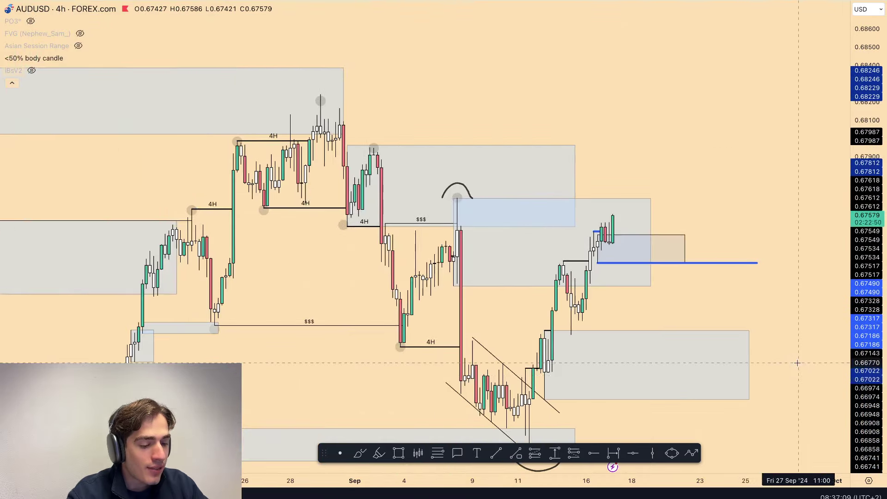
{"action": "left_click", "coordinate": [360, 453]}
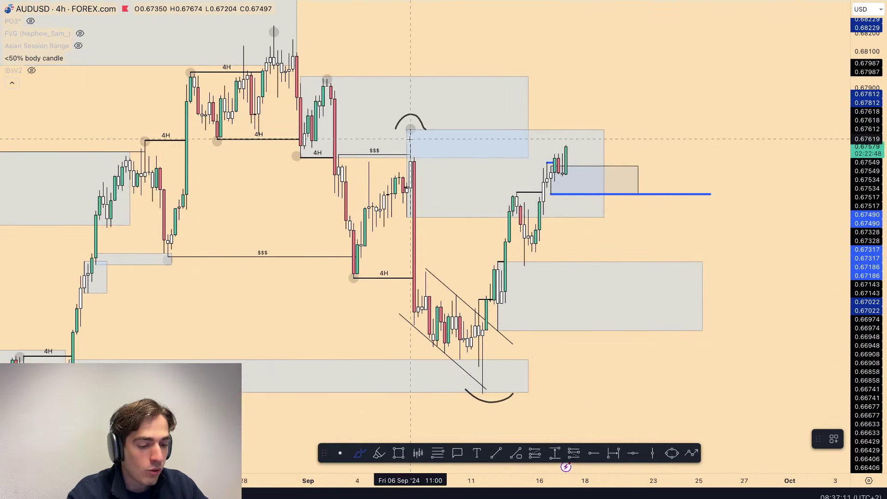
{"action": "left_click_drag", "start_coordinate": [405, 130], "coordinate": [483, 382]}
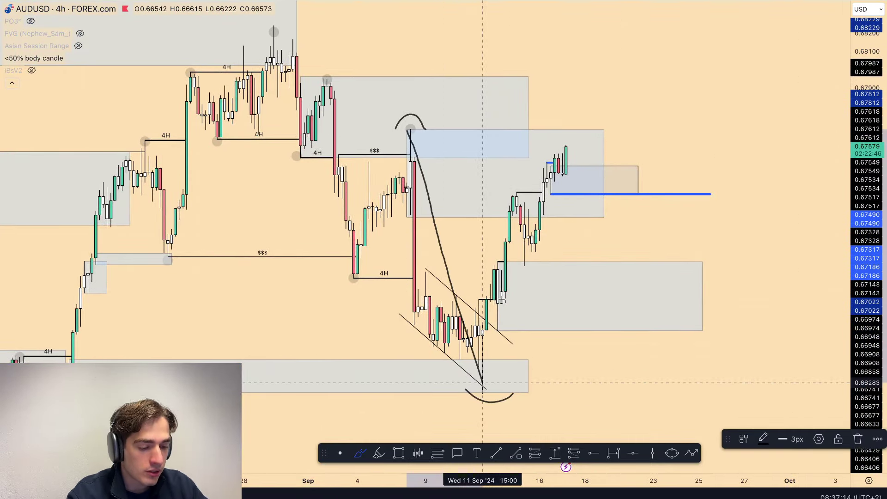
{"action": "key", "text": "ctrl+z"}
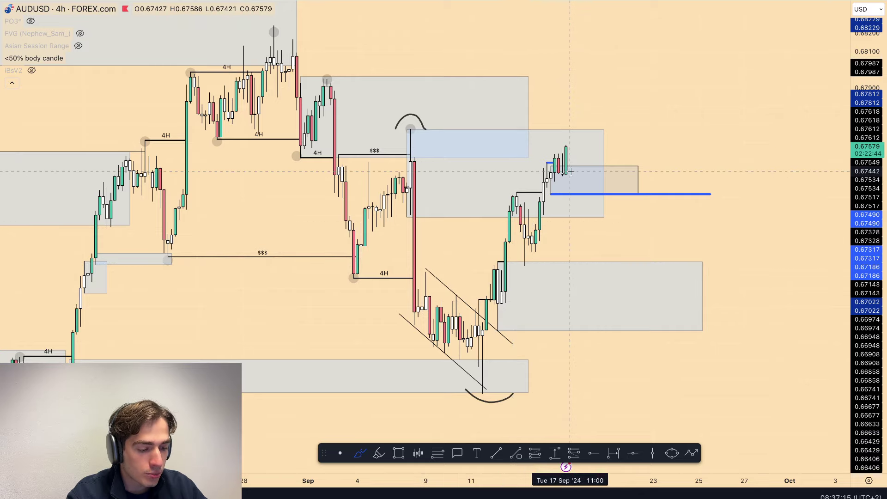
Try two freehand projections from the current price, one falling to the lower grey zone and one rising above the supply zone, and remove both.
{"action": "mouse_move", "coordinate": [564, 147]}
{"action": "left_mouse_down"}
{"action": "mouse_move", "coordinate": [591, 212]}
{"action": "mouse_move", "coordinate": [648, 269]}
{"action": "left_mouse_up"}
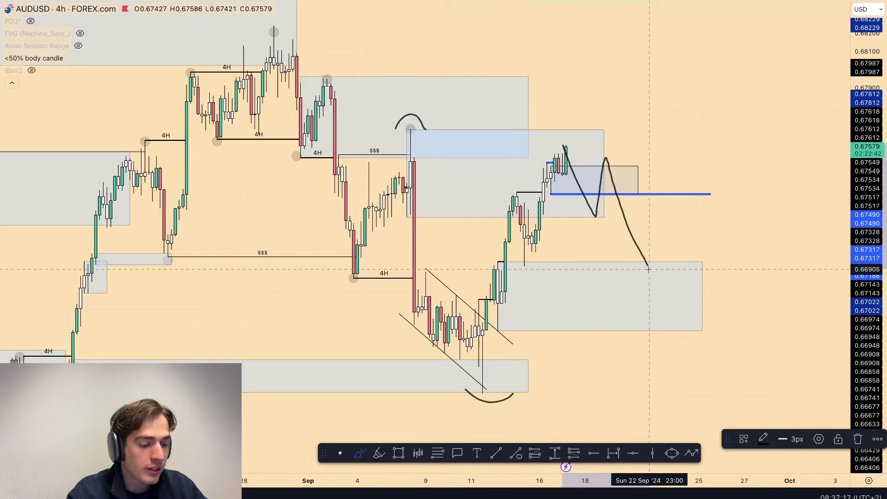
{"action": "key", "text": "ctrl+z"}
{"action": "left_click_drag", "start_coordinate": [567, 147], "coordinate": [579, 167]}
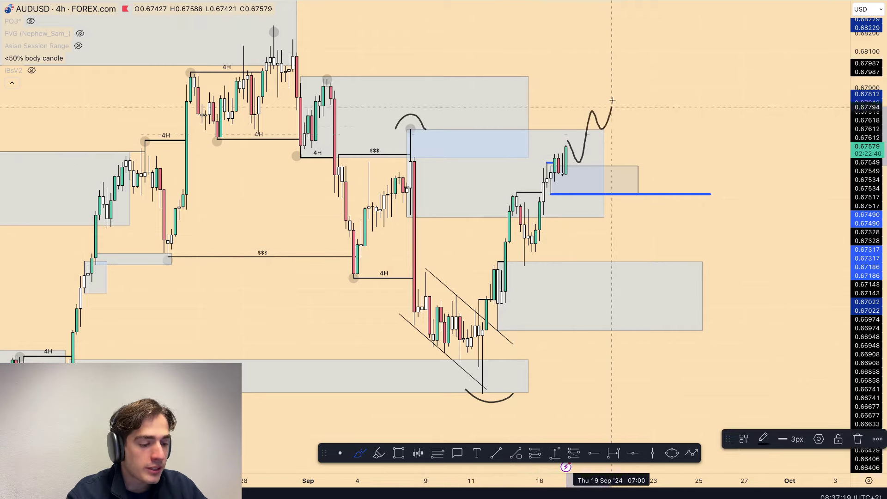
{"action": "left_click_drag", "start_coordinate": [612, 101], "coordinate": [644, 58]}
{"action": "key", "text": "ctrl+z"}
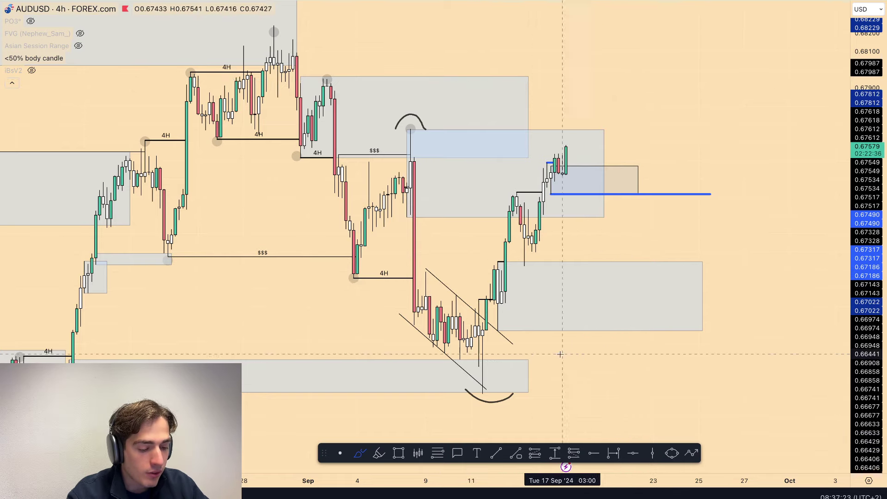
Draw a zone rectangle from 0.66741 down to the 11 September low, extending right to 16 September.
{"action": "key", "text": "alt+shift+r"}
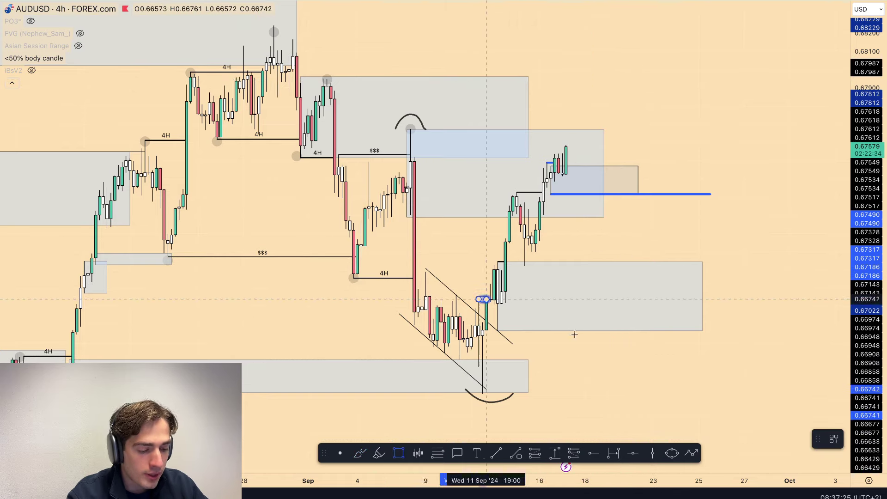
{"action": "mouse_move", "coordinate": [479, 299]}
{"action": "left_mouse_down"}
{"action": "mouse_move", "coordinate": [588, 380]}
{"action": "mouse_move", "coordinate": [555, 390]}
{"action": "left_mouse_up"}
{"action": "left_click", "coordinate": [555, 393]}
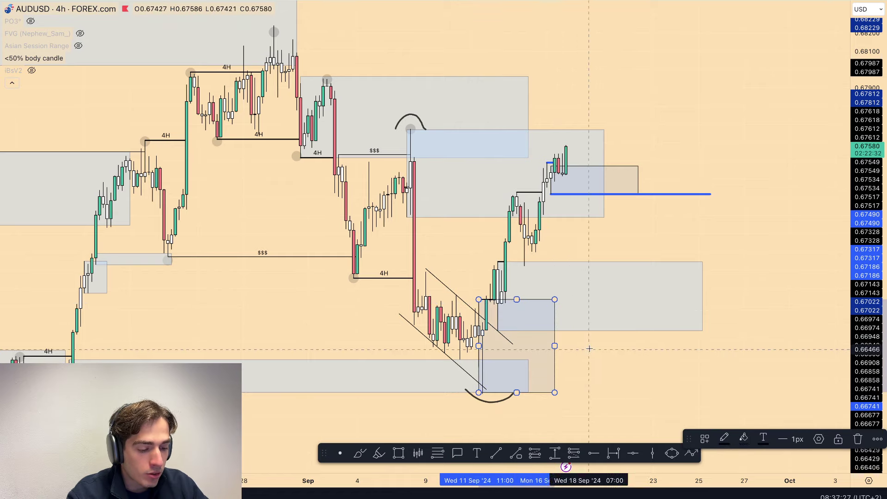
{"action": "right_click", "coordinate": [590, 330]}
{"action": "left_click", "coordinate": [560, 248]}
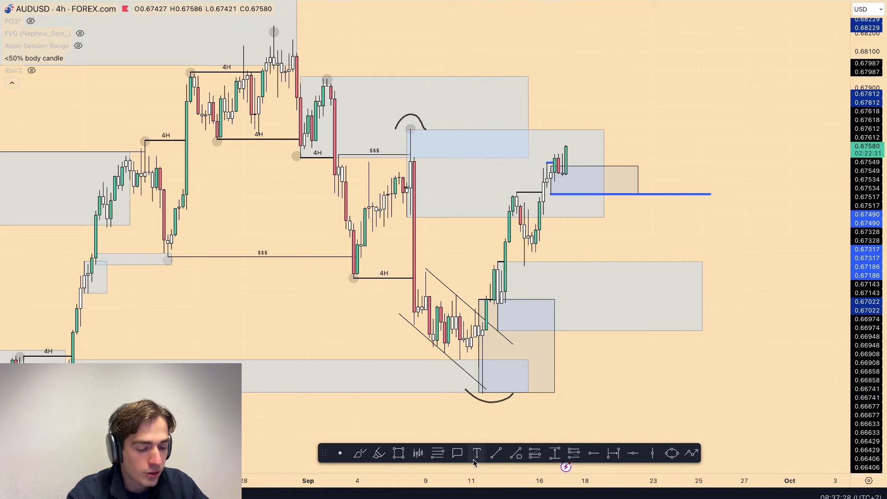
Try freehand strokes tracing the rise from the 11 September low and the pullbacks above it, and remove them all.
{"action": "left_click", "coordinate": [363, 456]}
{"action": "left_click_drag", "start_coordinate": [479, 398], "coordinate": [491, 267]}
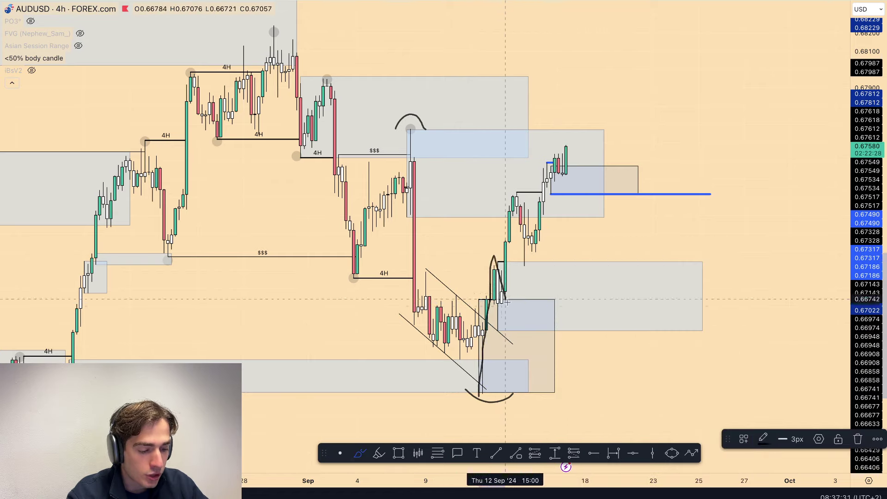
{"action": "key", "text": "ctrl+z"}
{"action": "mouse_move", "coordinate": [508, 303]}
{"action": "left_mouse_down"}
{"action": "mouse_move", "coordinate": [510, 326]}
{"action": "mouse_move", "coordinate": [525, 323]}
{"action": "mouse_move", "coordinate": [528, 299]}
{"action": "left_mouse_up"}
{"action": "key", "text": "ctrl+z"}
{"action": "mouse_move", "coordinate": [494, 270]}
{"action": "left_mouse_down"}
{"action": "mouse_move", "coordinate": [500, 308]}
{"action": "mouse_move", "coordinate": [513, 244]}
{"action": "mouse_move", "coordinate": [537, 273]}
{"action": "left_mouse_up"}
{"action": "key", "text": "ctrl+z"}
{"action": "key", "text": "ctrl+z"}
{"action": "left_click_drag", "start_coordinate": [507, 194], "coordinate": [525, 256]}
{"action": "key", "text": "ctrl+z"}
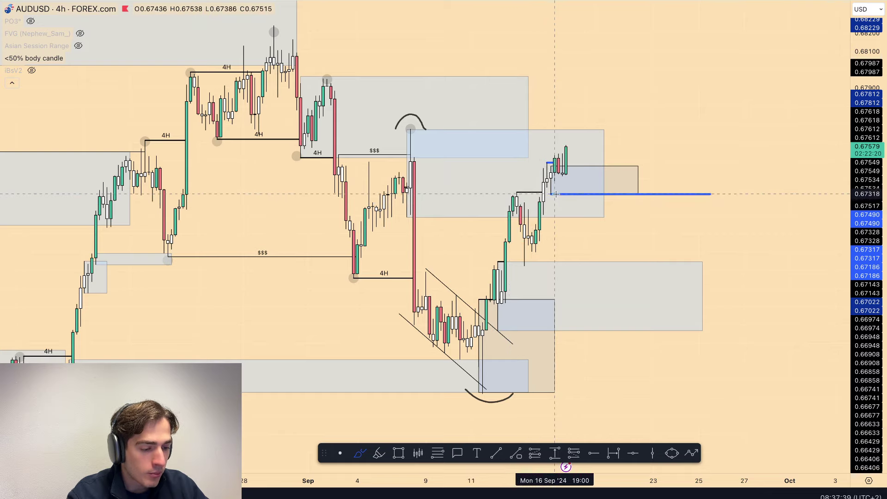
Try freehand marks along the last broken high and its pullback low and around the 0.67317 line's start, and remove them.
{"action": "left_click_drag", "start_coordinate": [512, 191], "coordinate": [604, 190]}
{"action": "left_click_drag", "start_coordinate": [524, 263], "coordinate": [600, 261]}
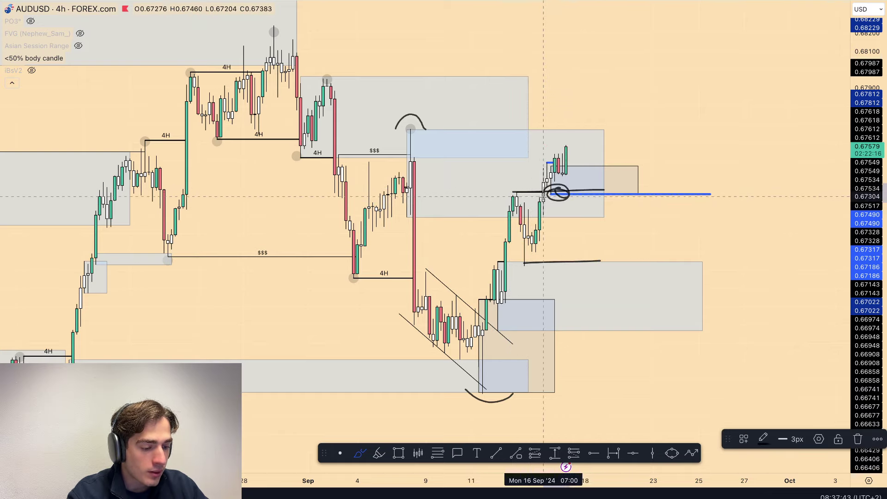
{"action": "key", "text": "ctrl+z"}
{"action": "key", "text": "ctrl+z"}
{"action": "left_click_drag", "start_coordinate": [535, 154], "coordinate": [551, 189]}
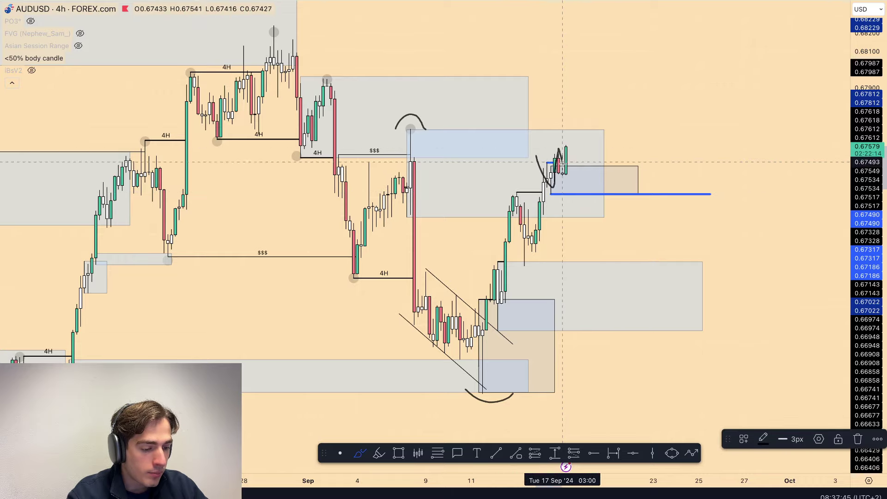
{"action": "key", "text": "ctrl+z"}
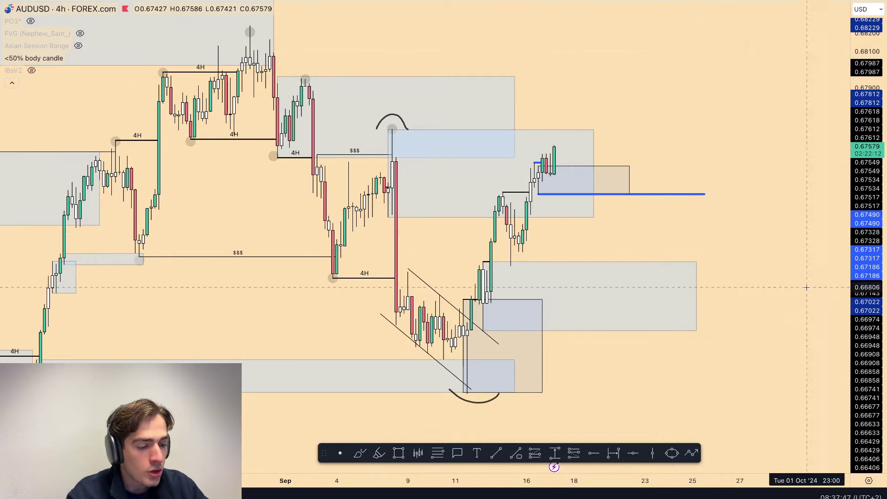
Try a freehand mark around the left end of the 0.67317 line beneath the new zone, and delete it.
{"action": "scroll", "coordinate": [654, 126], "scroll_direction": "up", "scroll_amount": 3}
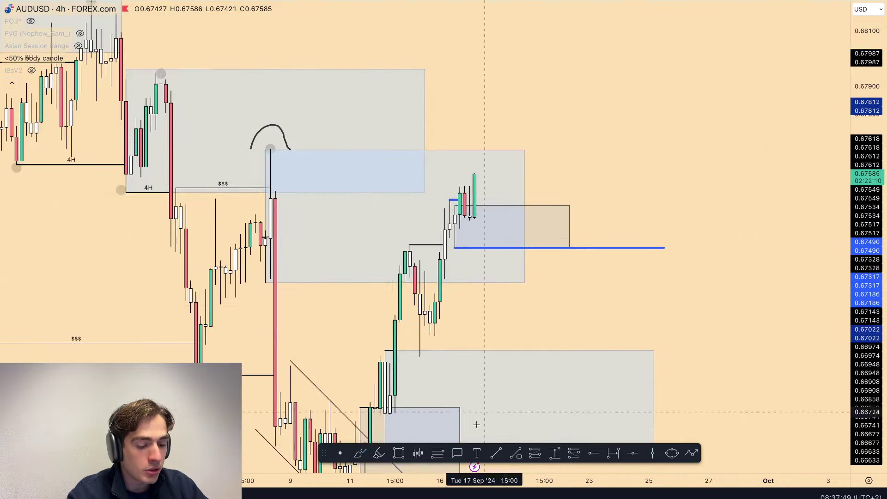
{"action": "left_click", "coordinate": [361, 454]}
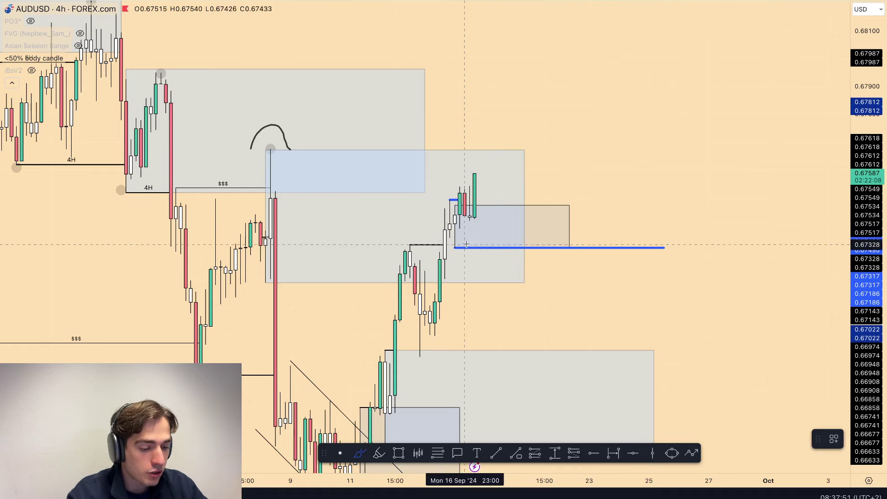
{"action": "left_click_drag", "start_coordinate": [473, 241], "coordinate": [447, 261]}
{"action": "key", "text": "Delete"}
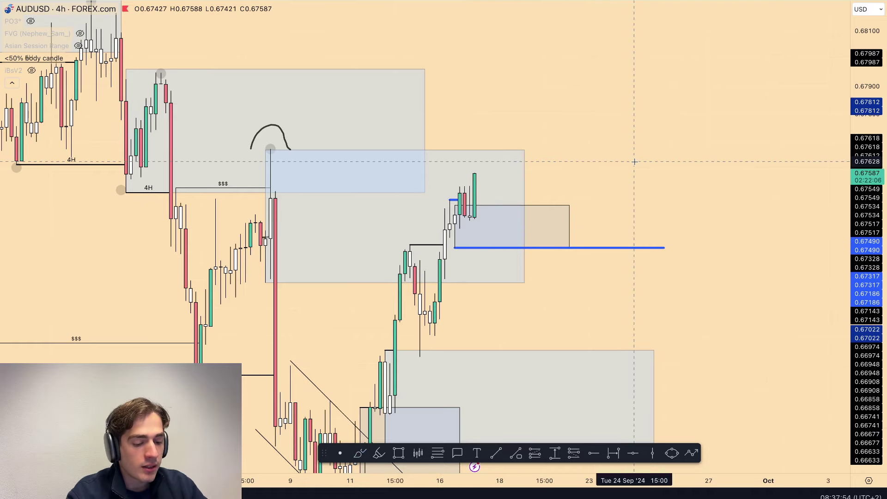
Switch the AUDUSD chart to the 1D timeframe with the surrounding daily zones in view.
{"action": "type", "text": "10"}
{"action": "key", "text": "Return"}
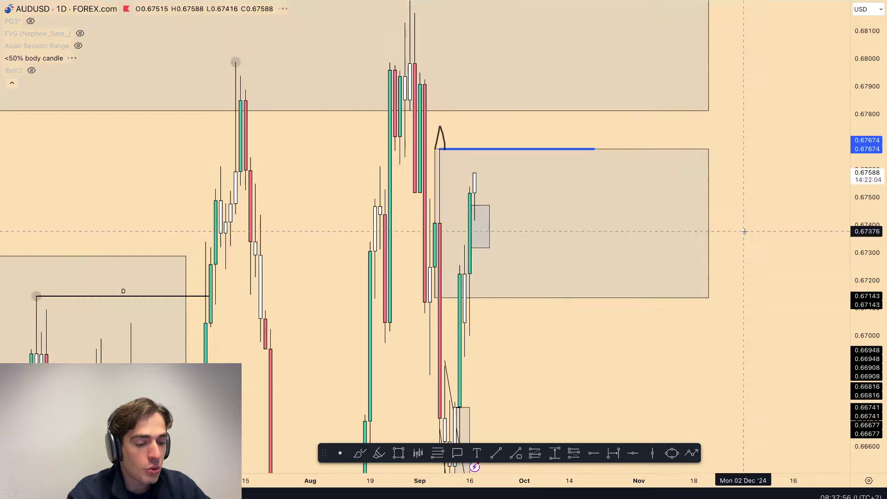
{"action": "left_click_drag", "start_coordinate": [860, 167], "coordinate": [826, 446]}
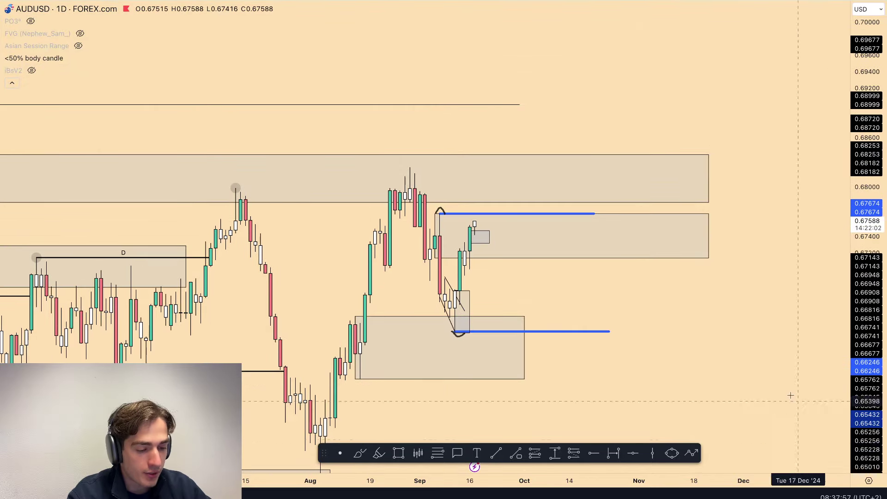
Check the daily high at the 0.67674 line and return the AUDUSD chart to the 4h timeframe.
{"action": "scroll", "coordinate": [769, 384], "scroll_direction": "down", "scroll_amount": 1}
{"action": "left_click", "coordinate": [469, 215]}
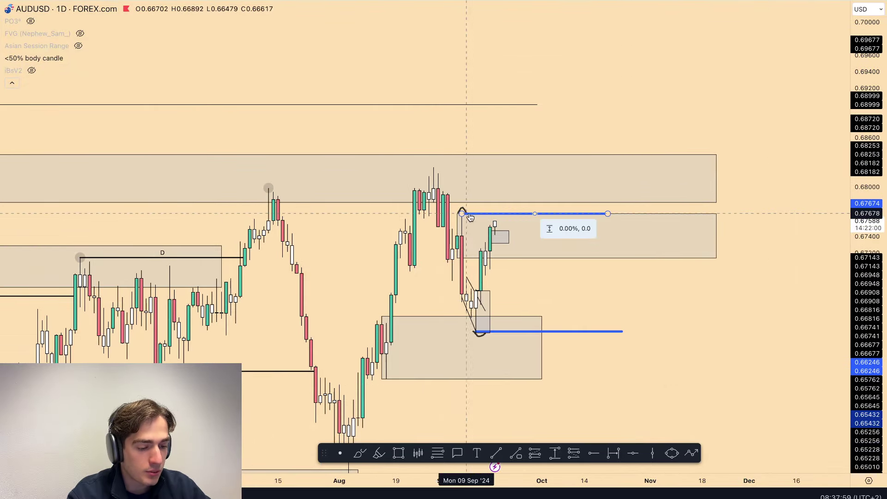
{"action": "left_click", "coordinate": [493, 230]}
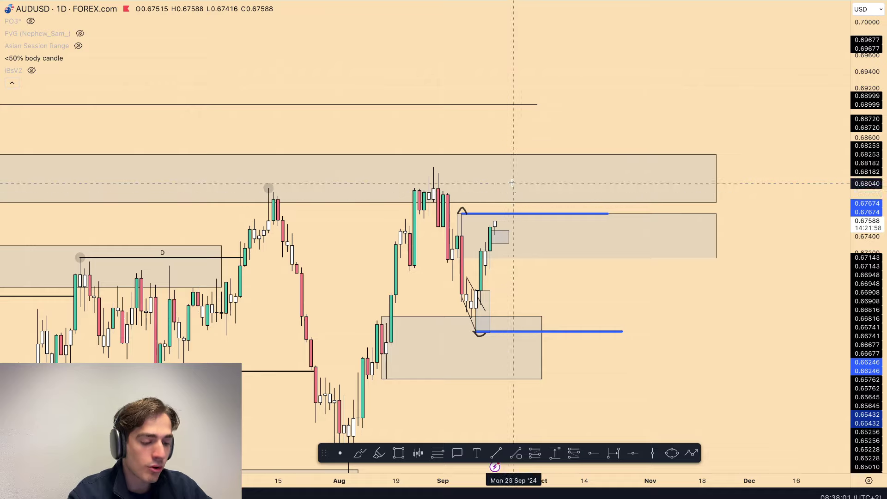
{"action": "scroll", "coordinate": [568, 344], "scroll_direction": "down", "scroll_amount": 2}
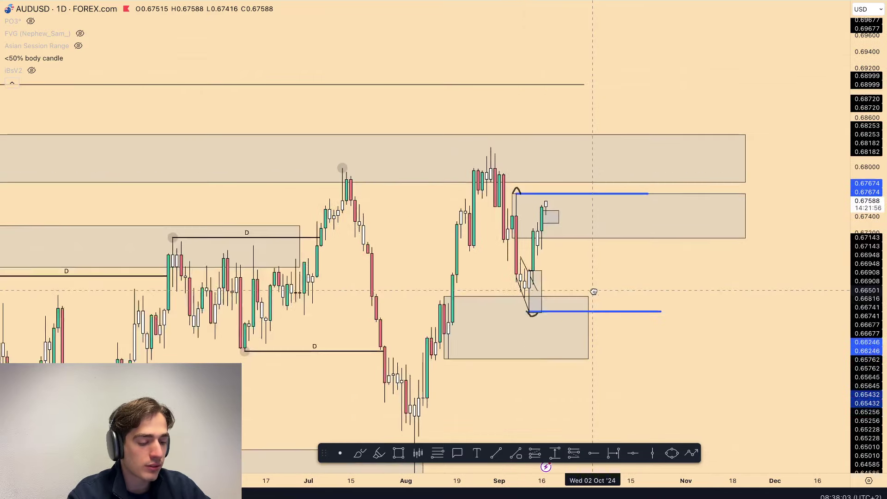
{"action": "type", "text": "4H"}
{"action": "key", "text": "Return"}
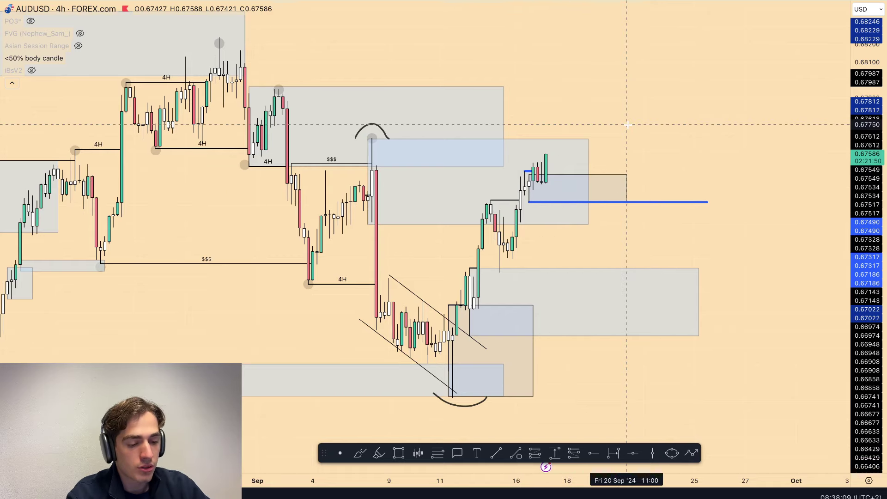
{"action": "left_click", "coordinate": [374, 141]}
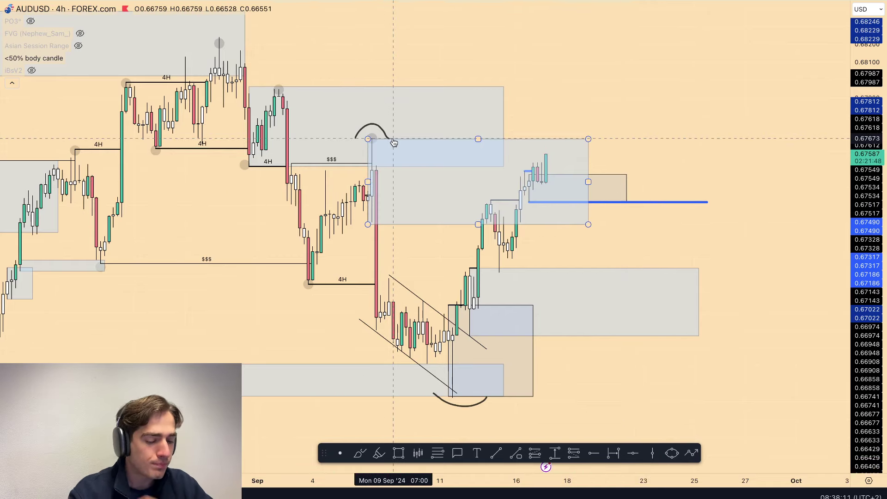
{"action": "left_click", "coordinate": [539, 179]}
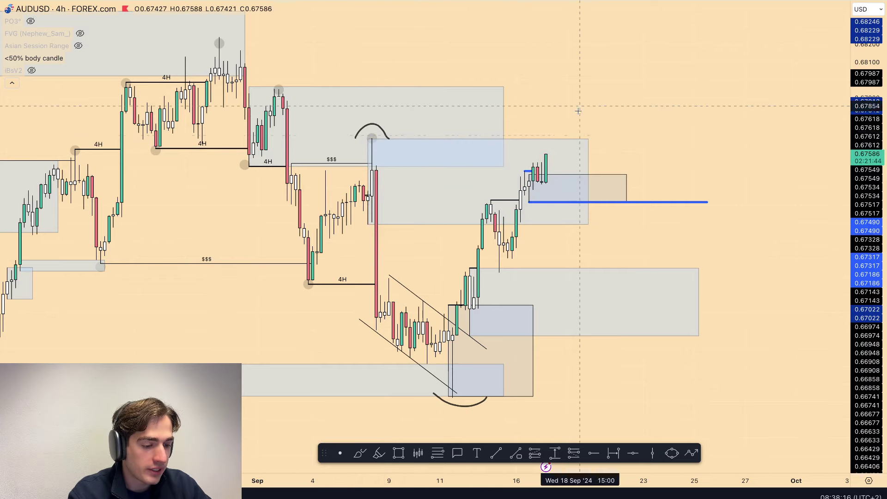
{"action": "left_click", "coordinate": [614, 131]}
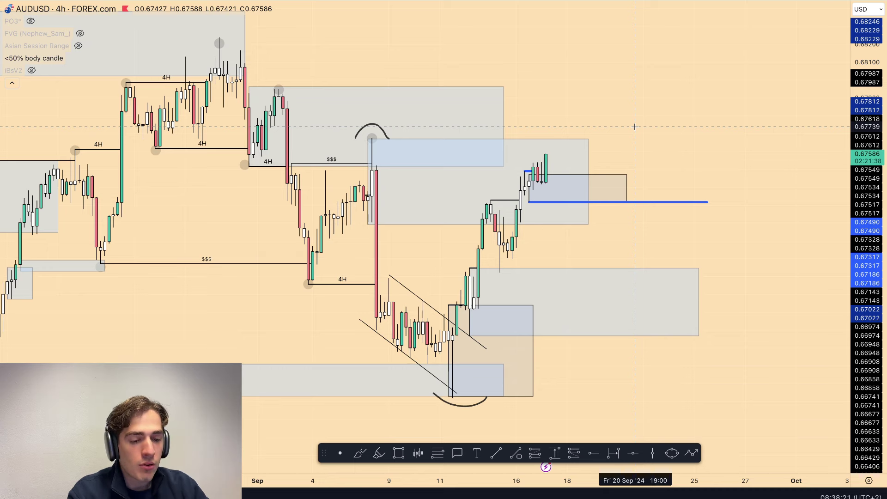
Load the FOREX.com GBPUSD symbol on the chart.
{"action": "type", "text": "GBPUSD"}
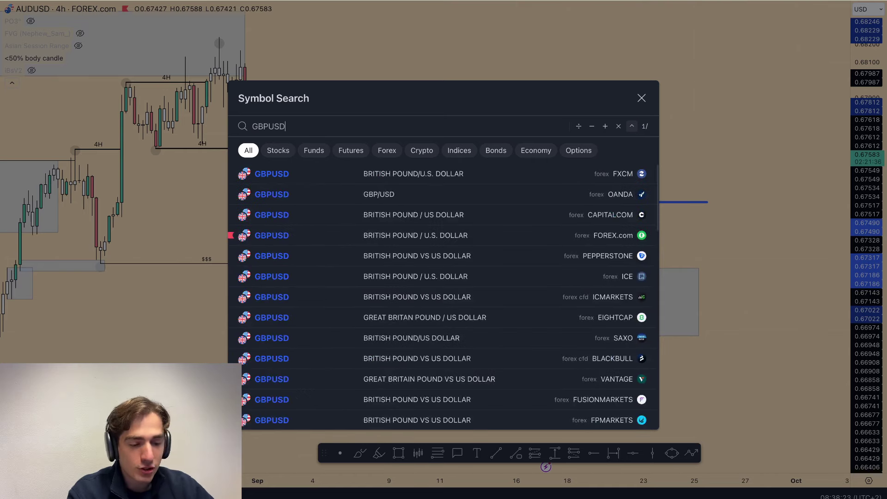
{"action": "key", "text": "Down"}
{"action": "key", "text": "Down"}
{"action": "key", "text": "Down"}
{"action": "key", "text": "Return"}
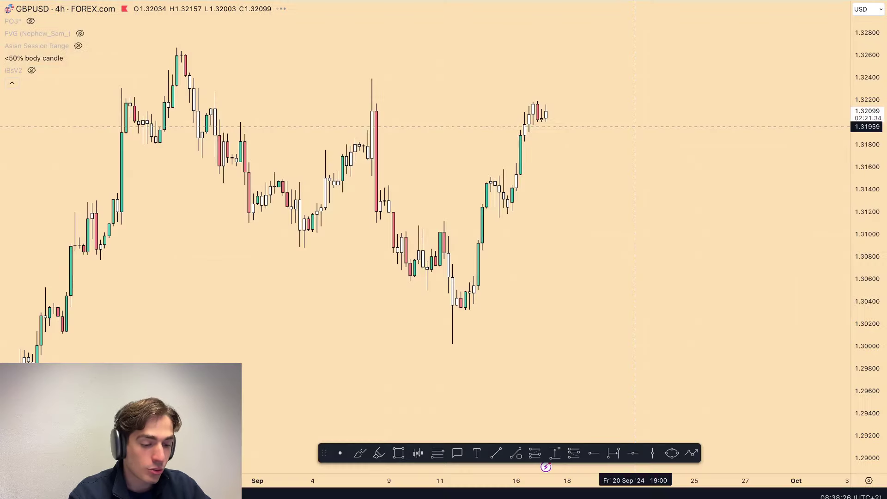
Switch the GBPUSD chart to the 1D timeframe and collapse the indicator legend.
{"action": "key", "text": "1"}
{"action": "key", "text": "Escape"}
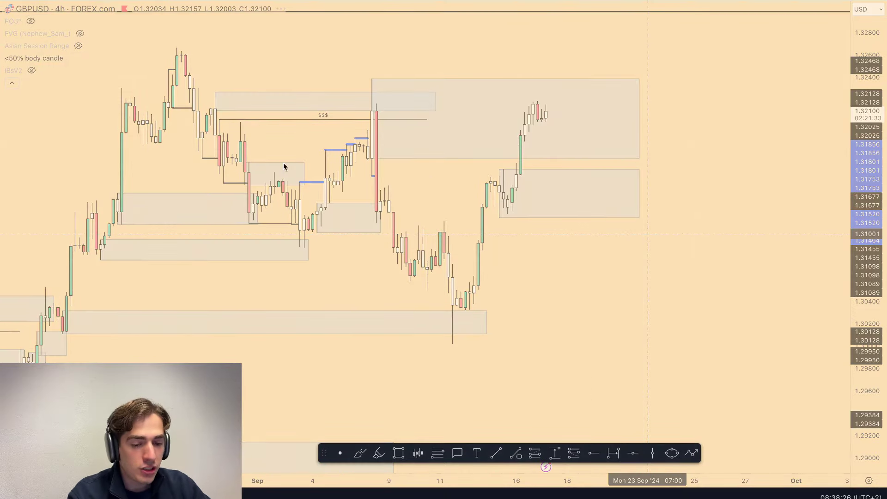
{"action": "type", "text": "1D"}
{"action": "key", "text": "Return"}
{"action": "left_click", "coordinate": [73, 59]}
{"action": "left_click", "coordinate": [11, 84]}
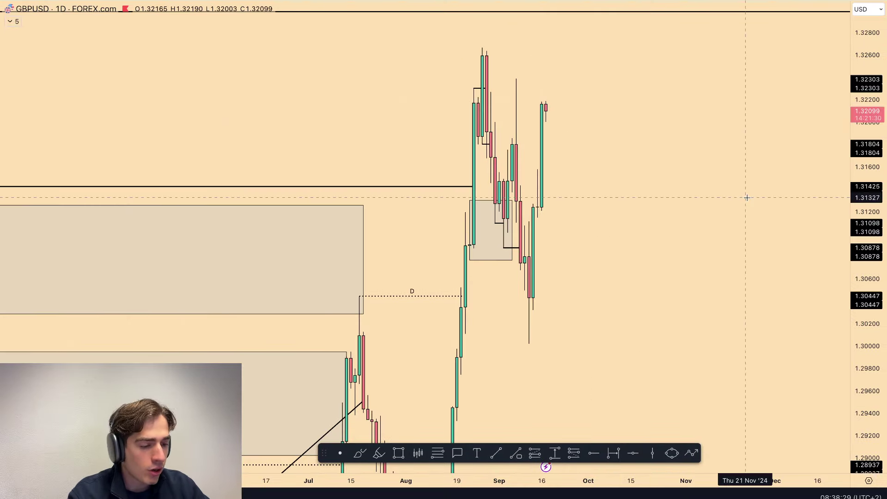
Draw a horizontal line from the 6 September high at 1.32388 across to 9 October.
{"action": "scroll", "coordinate": [762, 209], "scroll_direction": "up", "scroll_amount": 3}
{"action": "left_click_drag", "start_coordinate": [861, 153], "coordinate": [846, 399]}
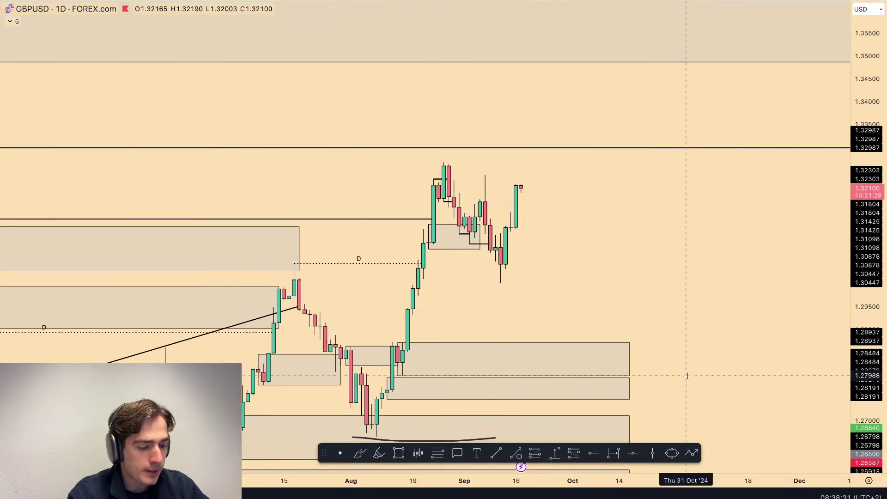
{"action": "left_click_drag", "start_coordinate": [687, 376], "coordinate": [696, 273]}
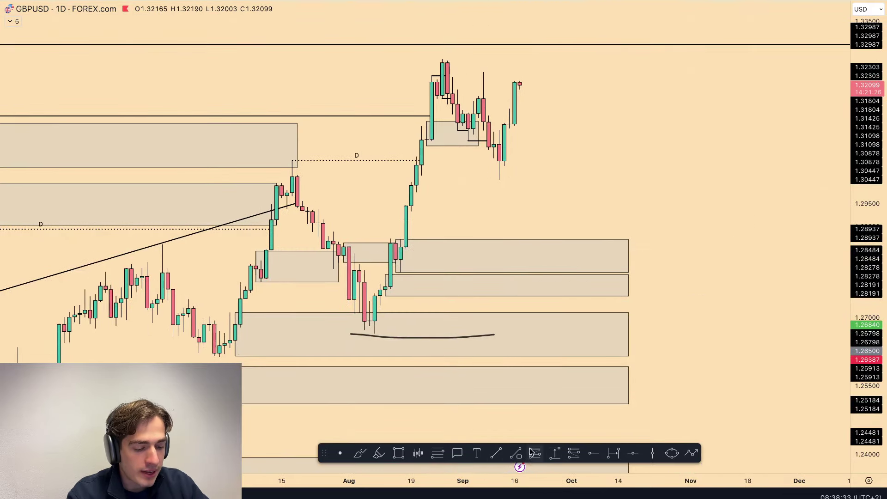
{"action": "left_click", "coordinate": [516, 453]}
{"action": "left_click", "coordinate": [484, 72]}
{"action": "left_click", "coordinate": [604, 72]}
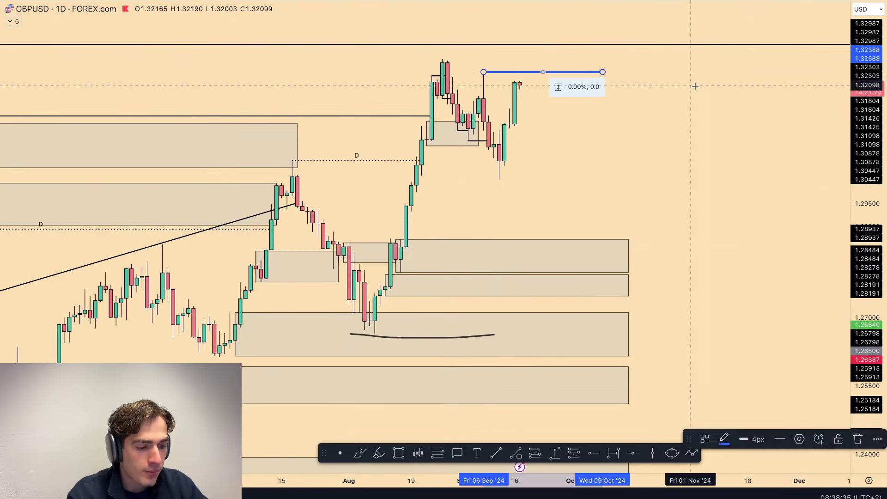
Draw a rectangle from the 17 July high at 1.30447 down to about 1.26637, ending at 31 October.
{"action": "left_click", "coordinate": [399, 453]}
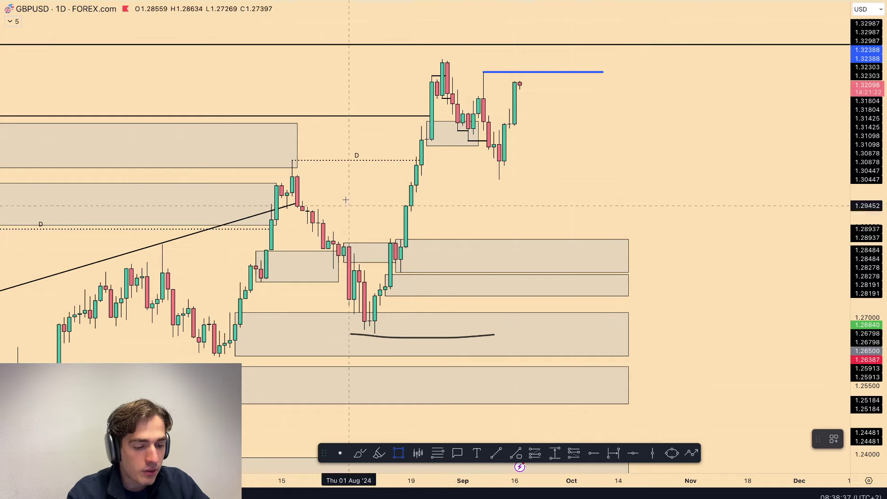
{"action": "left_click", "coordinate": [292, 160]}
{"action": "left_click", "coordinate": [675, 313]}
{"action": "left_click_drag", "start_coordinate": [675, 313], "coordinate": [686, 334]}
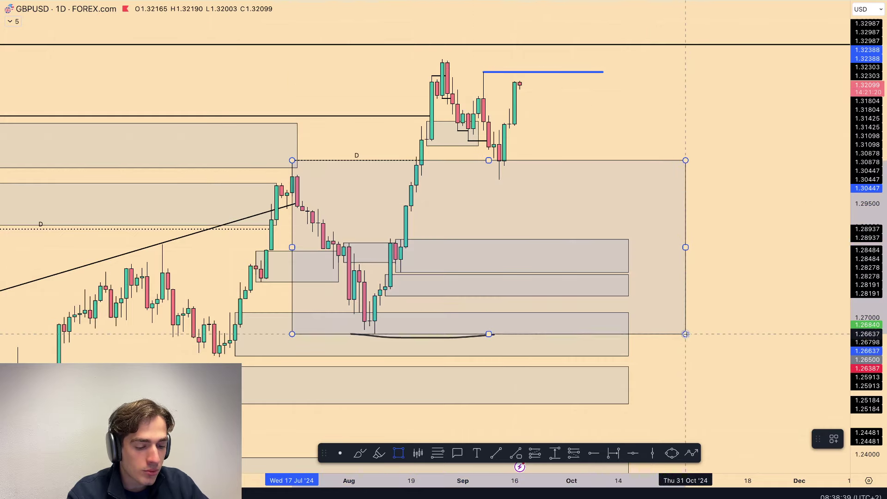
{"action": "left_click", "coordinate": [686, 334]}
{"action": "right_click", "coordinate": [682, 170]}
Try freehand strokes tracing the July decline, the rise from the September low and a move above current price, and remove them.
{"action": "left_click_drag", "start_coordinate": [423, 364], "coordinate": [392, 462]}
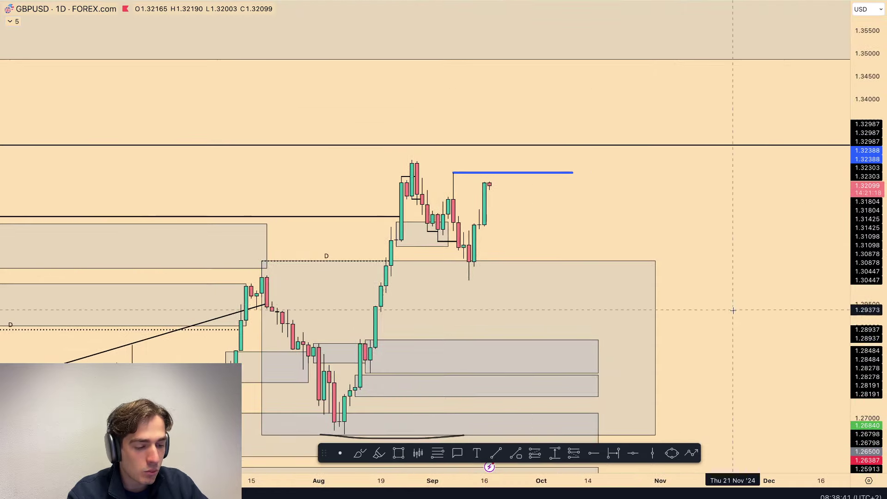
{"action": "left_click_drag", "start_coordinate": [733, 300], "coordinate": [716, 210]}
{"action": "left_click", "coordinate": [361, 455]}
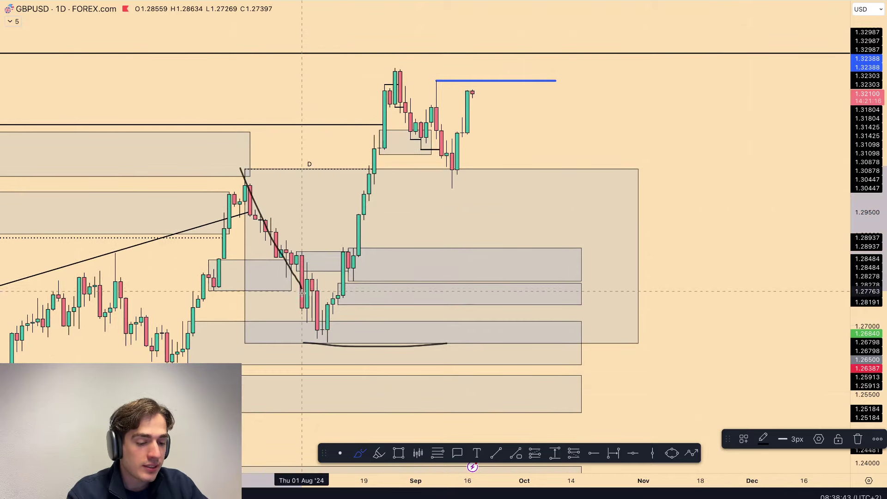
{"action": "left_click_drag", "start_coordinate": [455, 170], "coordinate": [487, 93]}
{"action": "key", "text": "super+z"}
{"action": "key", "text": "super+z"}
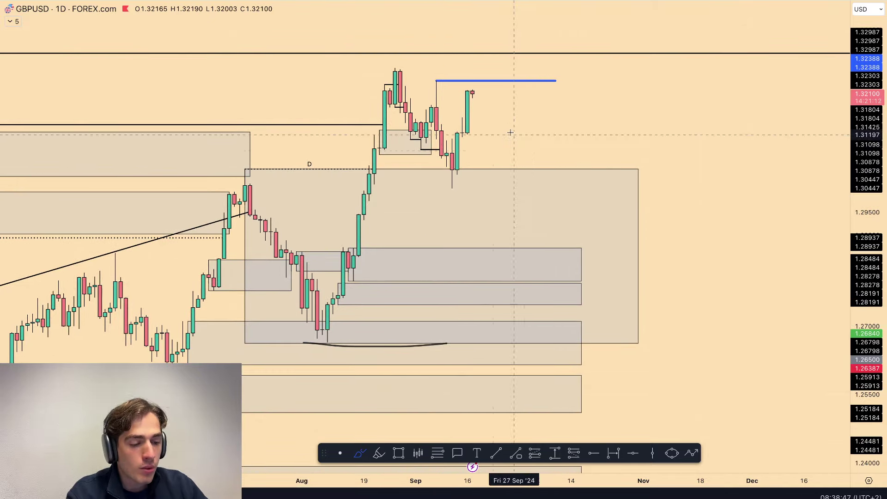
{"action": "mouse_move", "coordinate": [472, 94]}
{"action": "left_mouse_down"}
{"action": "mouse_move", "coordinate": [483, 62]}
{"action": "mouse_move", "coordinate": [508, 99]}
{"action": "mouse_move", "coordinate": [533, 17]}
{"action": "left_mouse_up"}
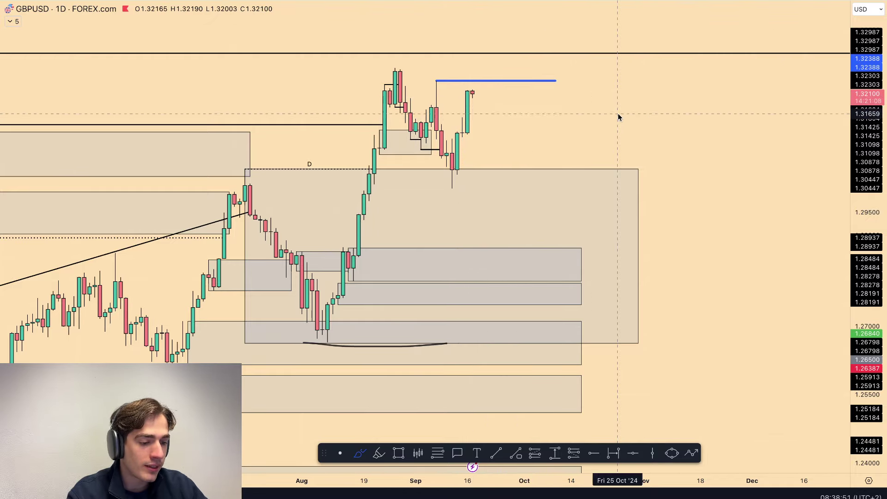
Try freehand circles around the left ends of the small zone at the 1.32987 line and the wide zone above it.
{"action": "scroll", "coordinate": [610, 166], "scroll_direction": "down", "scroll_amount": 6}
{"action": "scroll", "coordinate": [837, 154], "scroll_direction": "down", "scroll_amount": 5}
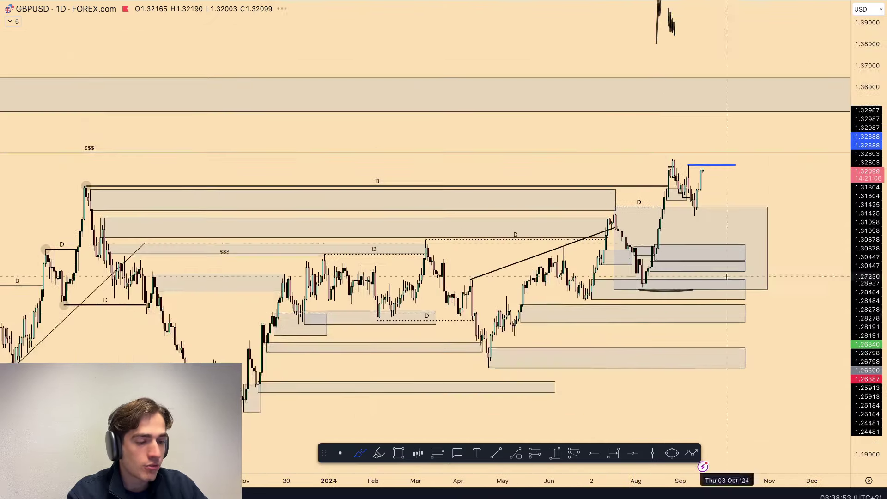
{"action": "left_click_drag", "start_coordinate": [152, 144], "coordinate": [126, 139]}
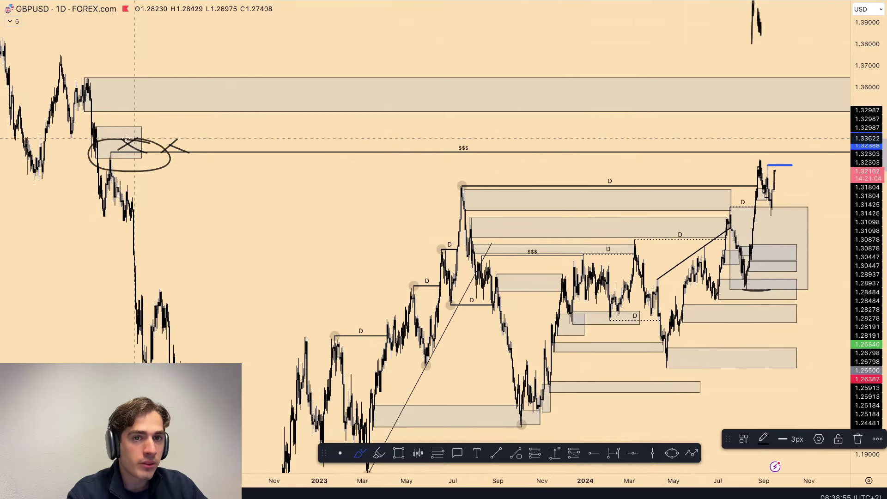
{"action": "left_click_drag", "start_coordinate": [93, 74], "coordinate": [86, 73]}
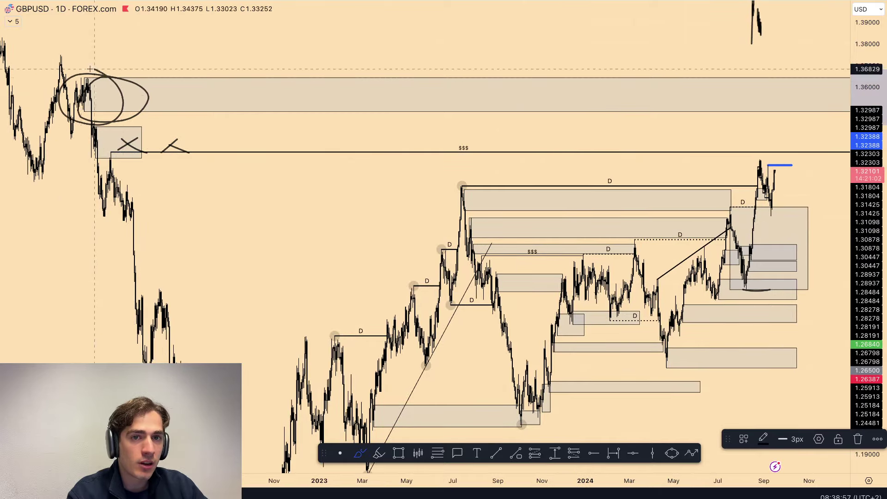
Switch the GBPUSD chart to the 4h timeframe and fit the September swings in view.
{"action": "scroll", "coordinate": [575, 270], "scroll_direction": "up", "scroll_amount": 8}
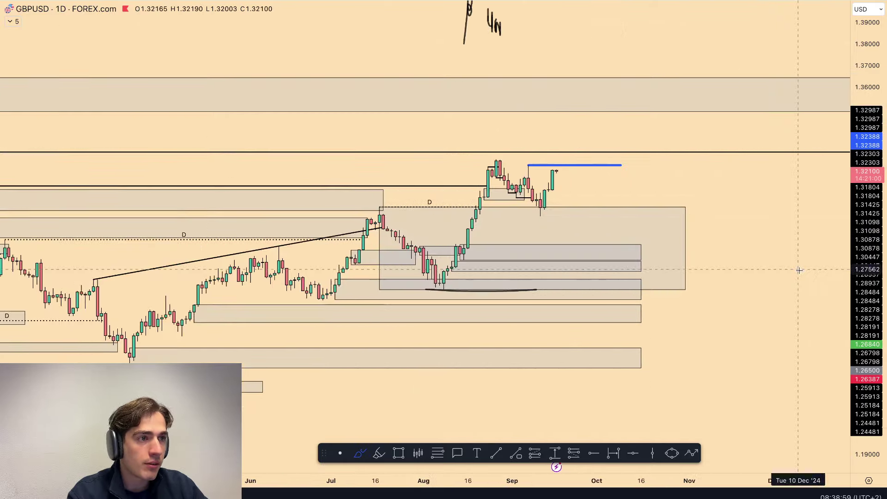
{"action": "scroll", "coordinate": [698, 122], "scroll_direction": "up", "scroll_amount": 4}
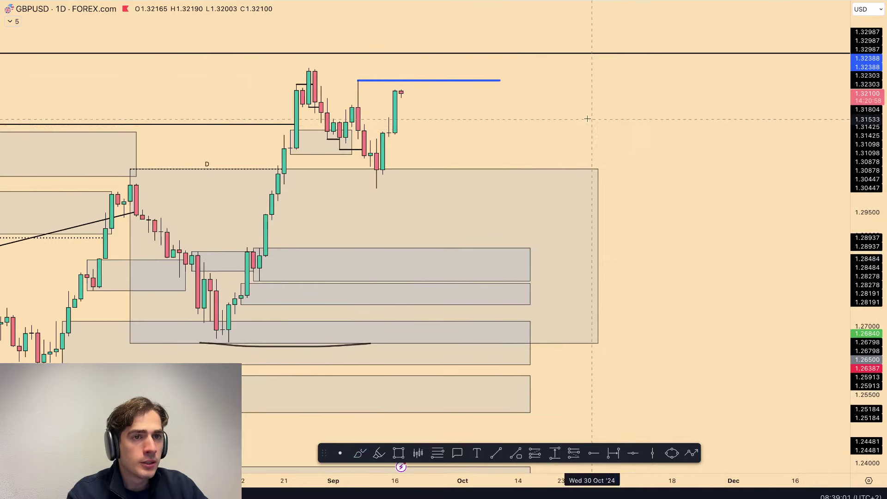
{"action": "type", "text": "4H"}
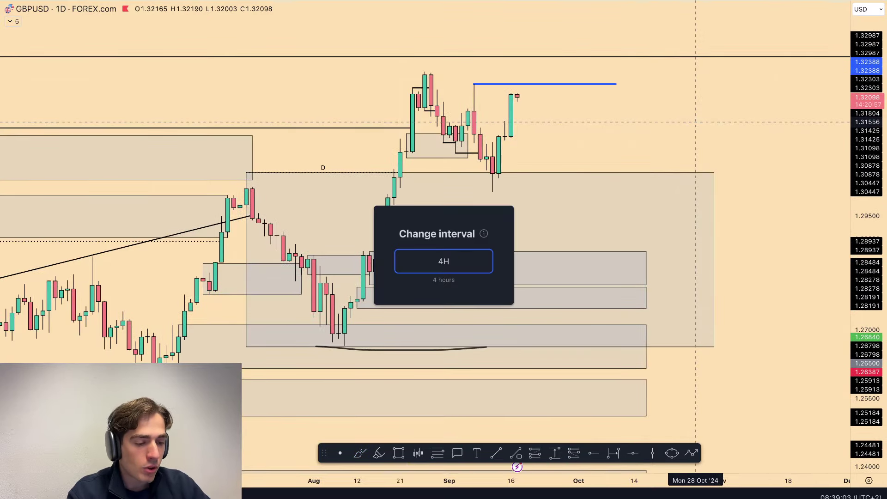
{"action": "key", "text": "Return"}
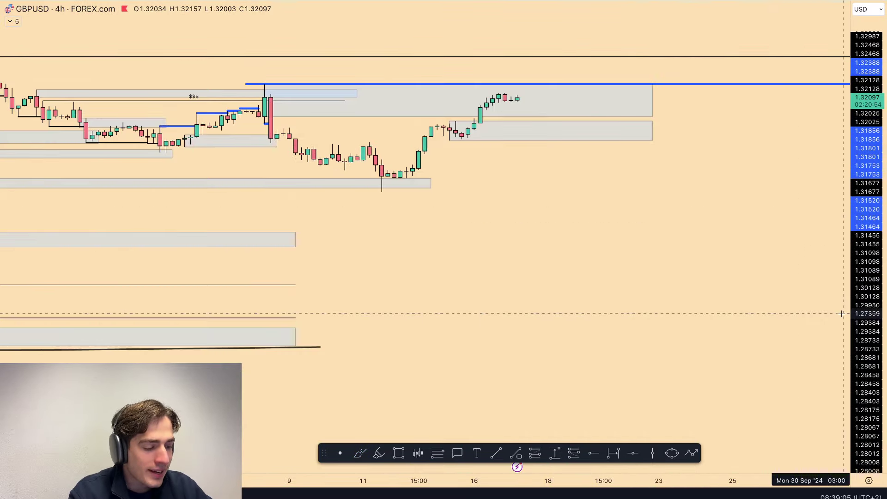
{"action": "double_click", "coordinate": [860, 336]}
{"action": "scroll", "coordinate": [696, 326], "scroll_direction": "down", "scroll_amount": 4}
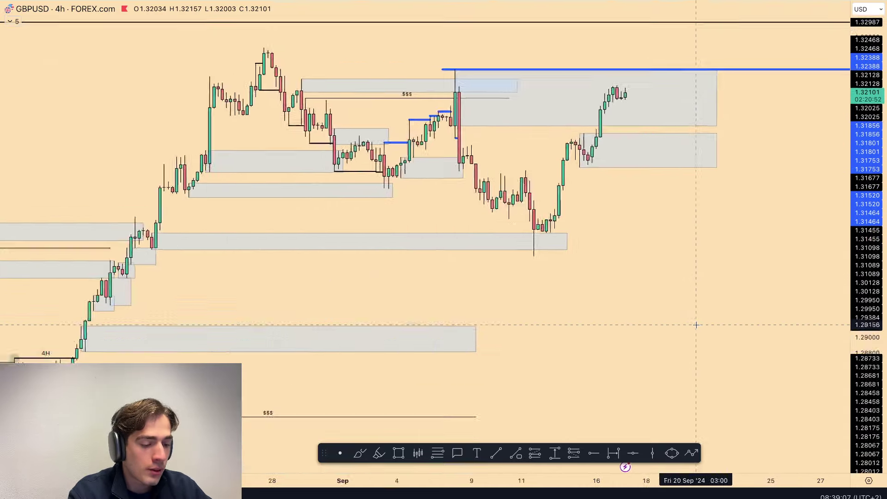
{"action": "scroll", "coordinate": [697, 325], "scroll_direction": "up", "scroll_amount": 2}
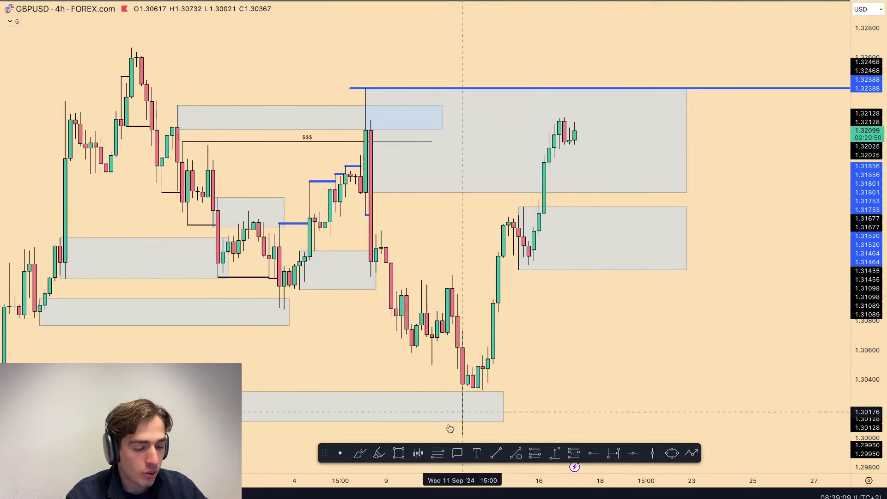
Mark the 6 September high and the 11 September low with freehand arcs, removing the extra stroke drawn from the high.
{"action": "left_click", "coordinate": [360, 454]}
{"action": "scroll", "coordinate": [610, 264], "scroll_direction": "up", "scroll_amount": 1}
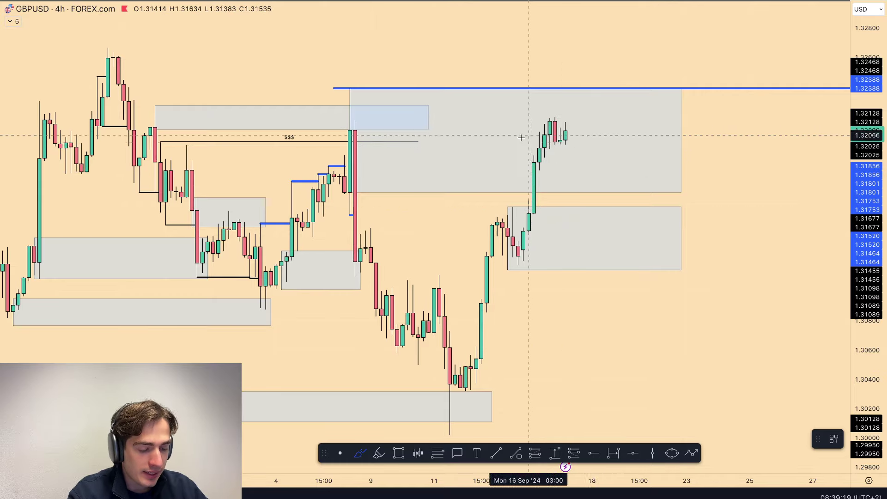
{"action": "scroll", "coordinate": [781, 208], "scroll_direction": "down", "scroll_amount": 2}
{"action": "left_click_drag", "start_coordinate": [397, 73], "coordinate": [424, 61]}
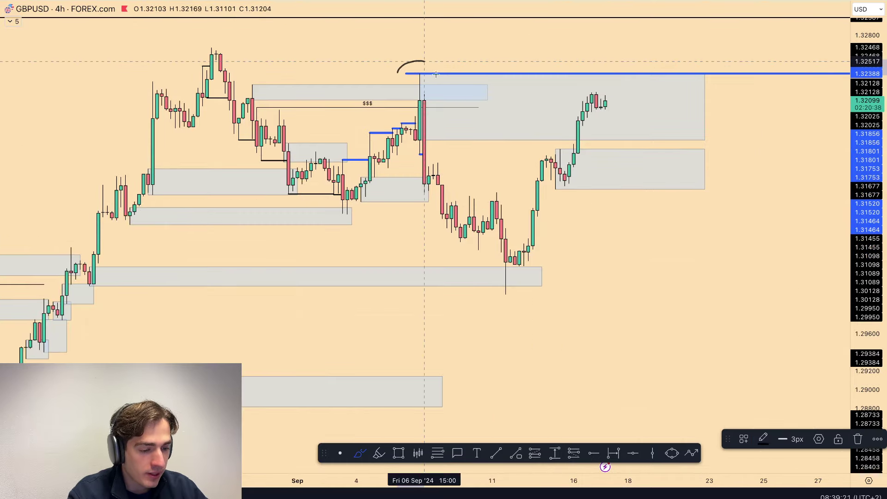
{"action": "left_click_drag", "start_coordinate": [490, 292], "coordinate": [537, 299]}
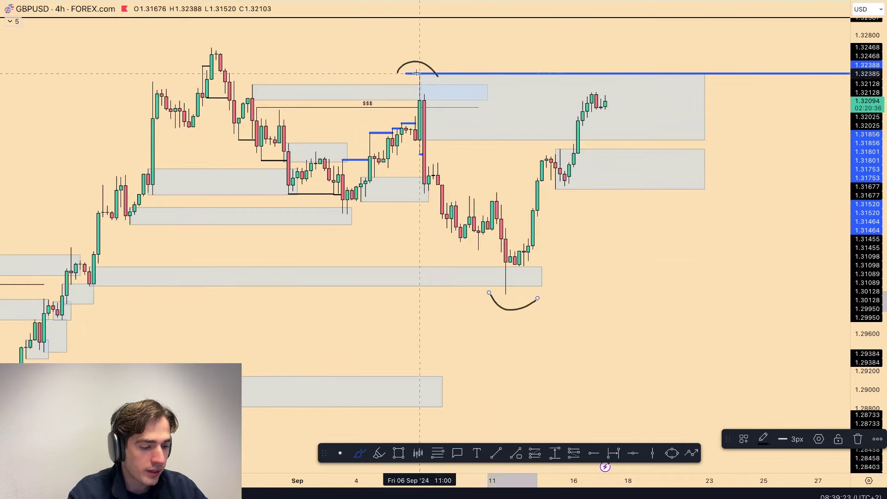
{"action": "mouse_move", "coordinate": [417, 72]}
{"action": "left_mouse_down"}
{"action": "mouse_move", "coordinate": [498, 272]}
{"action": "mouse_move", "coordinate": [527, 235]}
{"action": "mouse_move", "coordinate": [601, 92]}
{"action": "left_mouse_up"}
{"action": "key", "text": "Delete"}
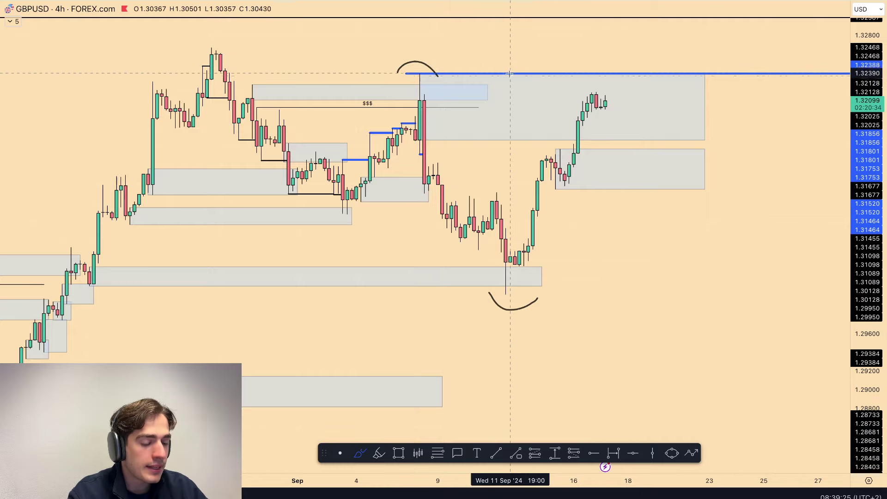
Return the GBPUSD chart to the 1D timeframe.
{"action": "type", "text": "1D"}
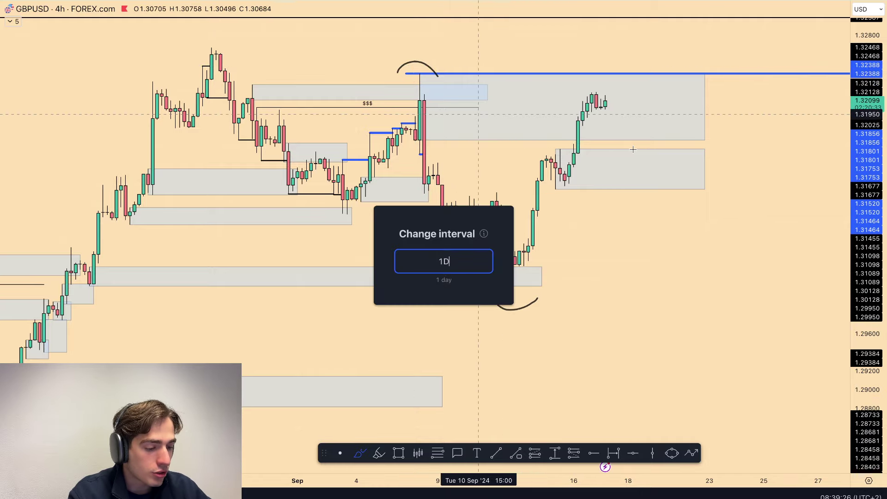
{"action": "key", "text": "Return"}
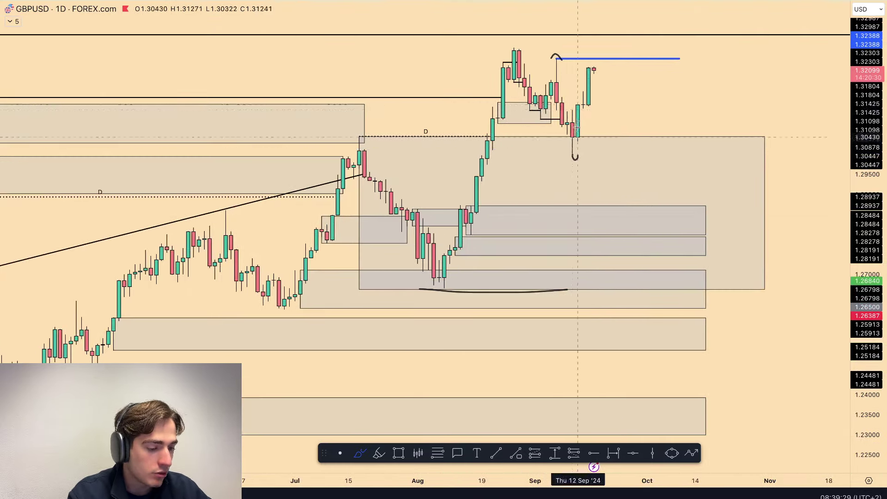
Switch the GBPUSD chart to the 4h timeframe and fit the swings between both freehand arcs in view.
{"action": "type", "text": "4H"}
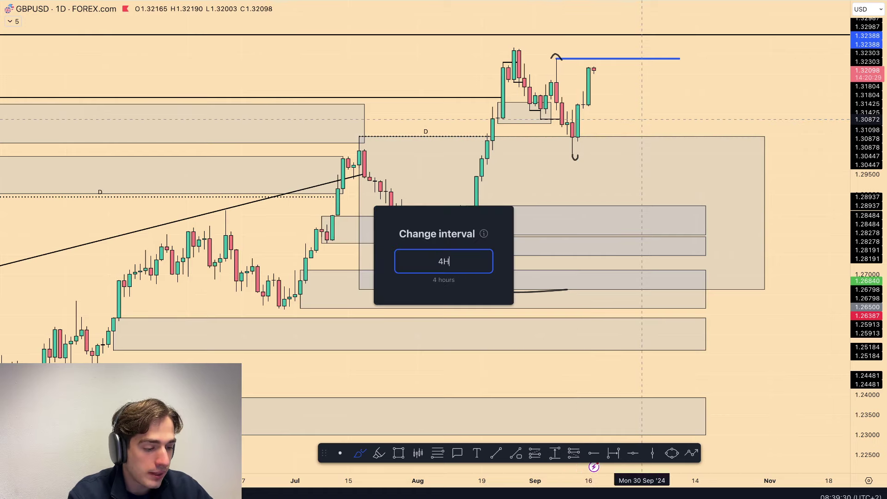
{"action": "key", "text": "Return"}
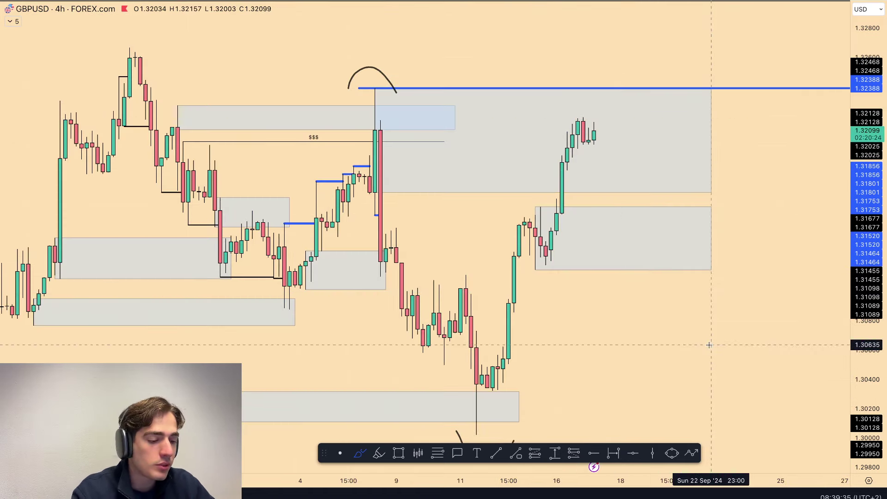
{"action": "scroll", "coordinate": [710, 345], "scroll_direction": "down", "scroll_amount": 2}
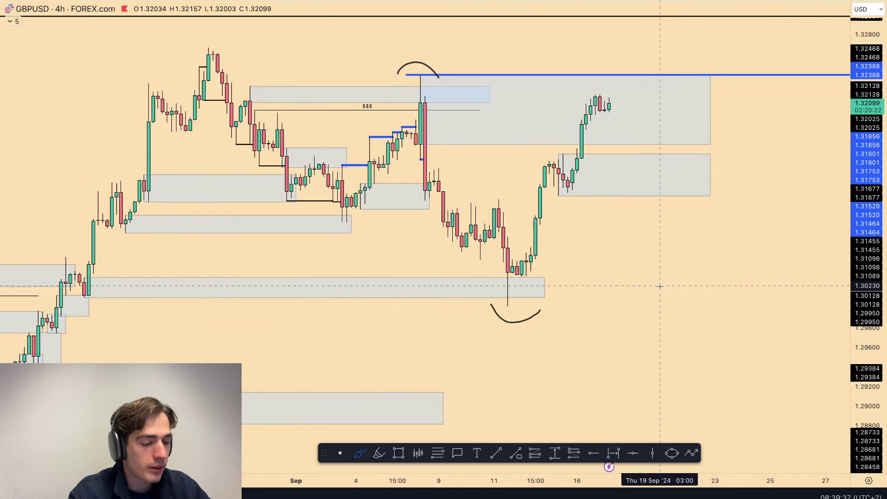
{"action": "scroll", "coordinate": [660, 286], "scroll_direction": "up", "scroll_amount": 1}
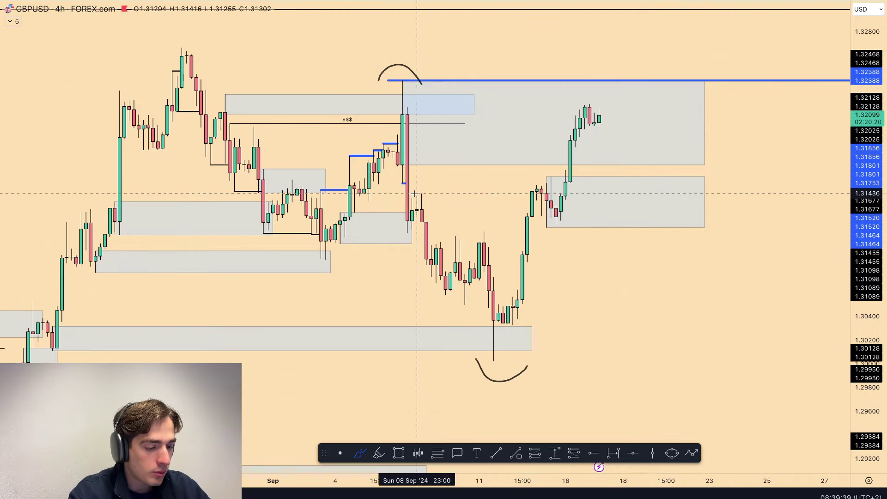
Try freehand level lines from the 9 September candles and along the lower edge of the large upper zone, removing each one.
{"action": "left_click_drag", "start_coordinate": [419, 193], "coordinate": [547, 189]}
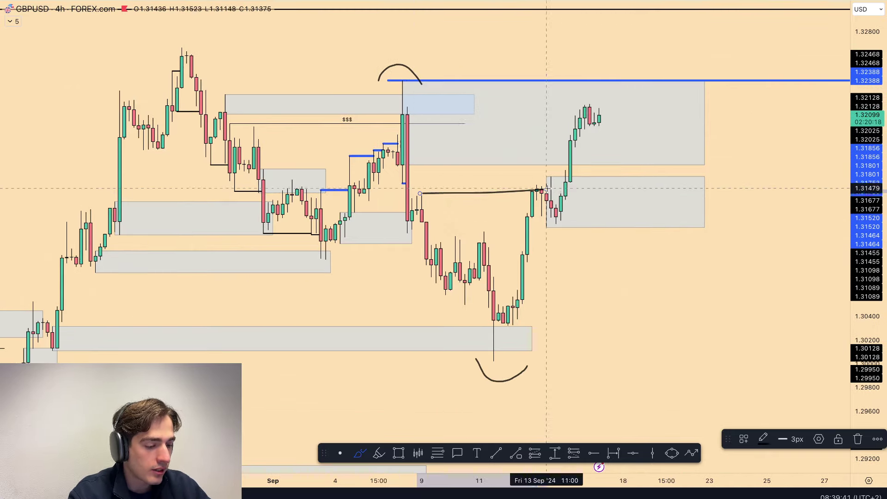
{"action": "key", "text": "Delete"}
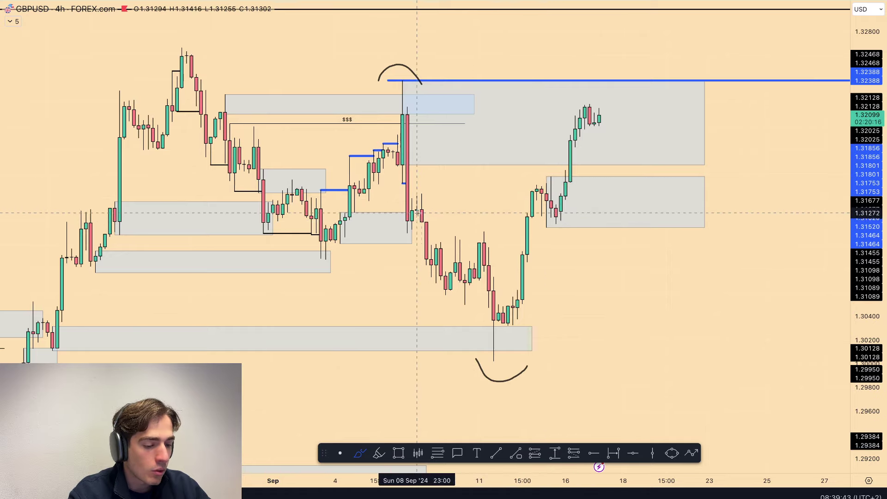
{"action": "left_click_drag", "start_coordinate": [415, 214], "coordinate": [604, 214]}
{"action": "left_click_drag", "start_coordinate": [421, 194], "coordinate": [518, 193]}
{"action": "key", "text": "ctrl+z"}
{"action": "key", "text": "ctrl+z"}
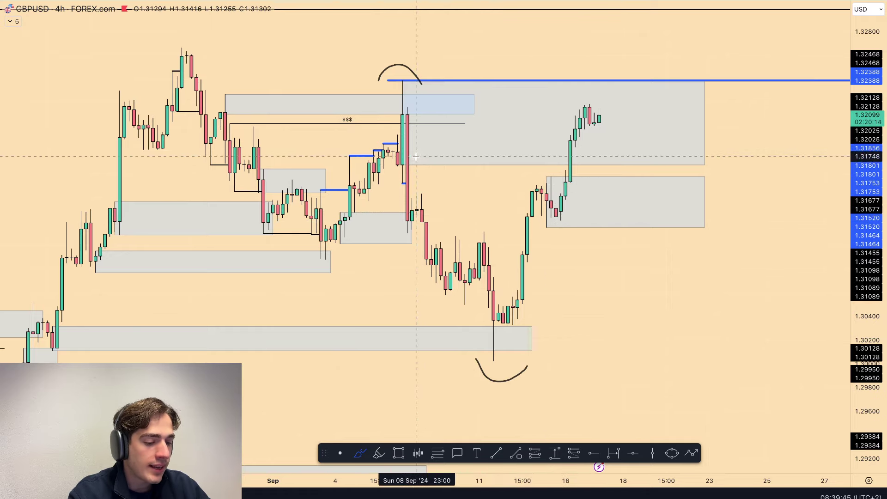
{"action": "left_click_drag", "start_coordinate": [444, 167], "coordinate": [618, 165]}
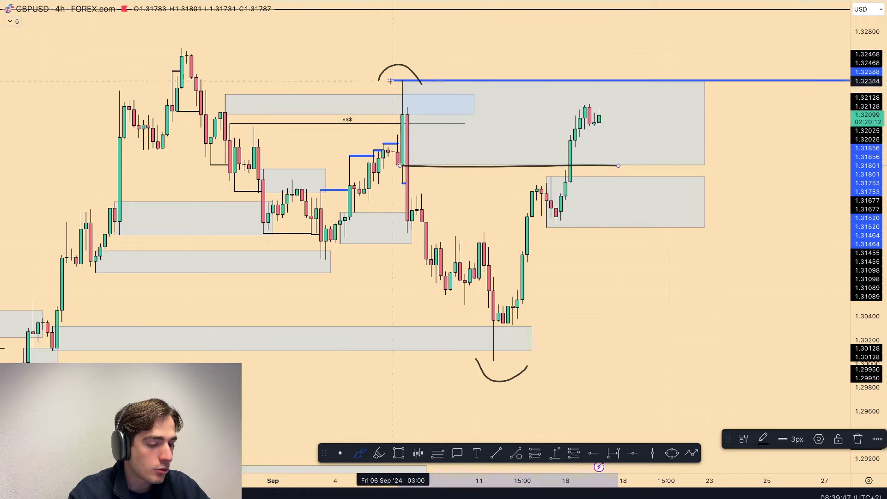
{"action": "key", "text": "Delete"}
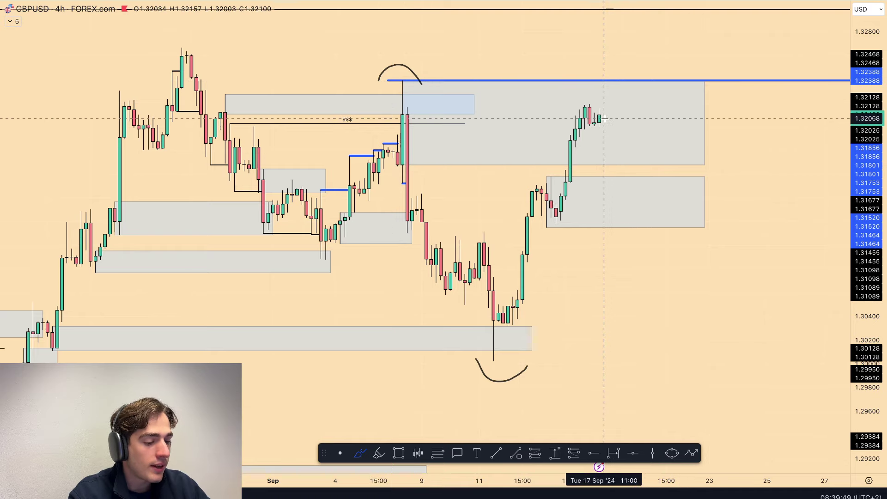
Try freehand projection paths from the latest candle, with a short level line above the recent high.
{"action": "left_click_drag", "start_coordinate": [605, 119], "coordinate": [612, 91]}
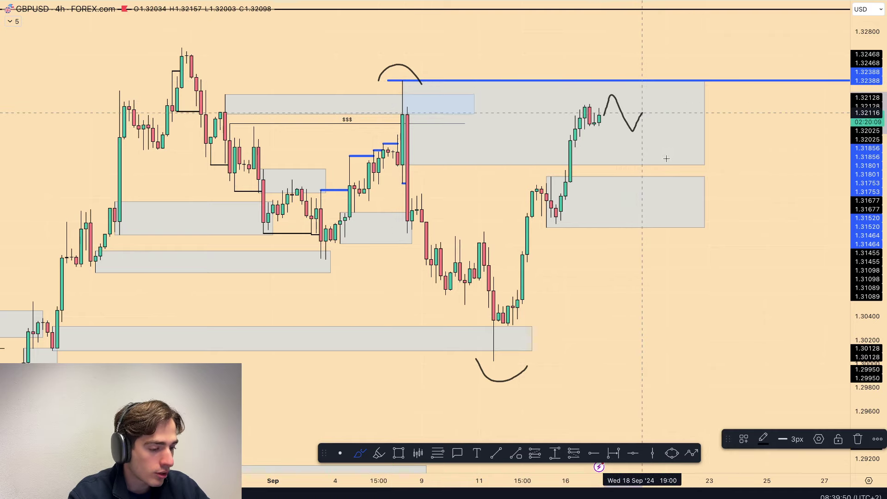
{"action": "key", "text": "Delete"}
{"action": "left_click_drag", "start_coordinate": [584, 102], "coordinate": [624, 101]}
{"action": "mouse_move", "coordinate": [624, 134]}
{"action": "left_mouse_down"}
{"action": "mouse_move", "coordinate": [643, 114]}
{"action": "mouse_move", "coordinate": [686, 238]}
{"action": "left_mouse_up"}
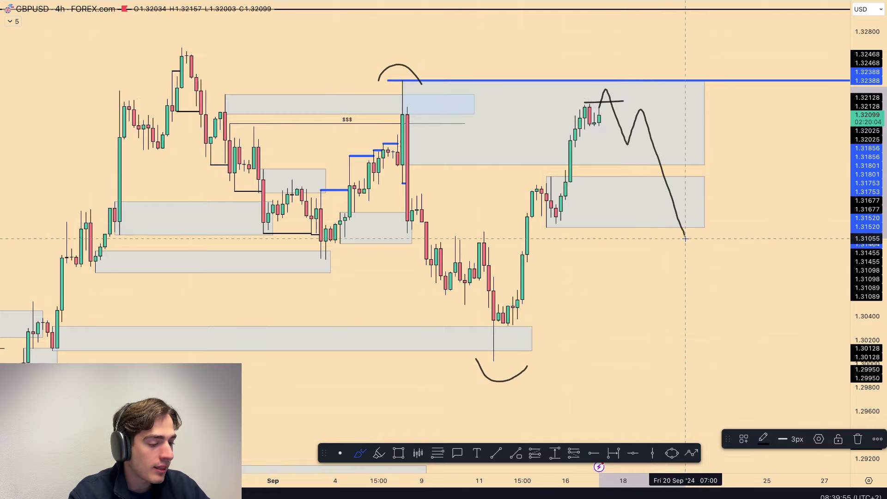
{"action": "key", "text": "Delete"}
Try a freehand circle around the 13 September candles and a downward path, and remove the level line above the recent high.
{"action": "mouse_move", "coordinate": [572, 183]}
{"action": "left_mouse_down"}
{"action": "mouse_move", "coordinate": [530, 189]}
{"action": "mouse_move", "coordinate": [547, 179]}
{"action": "left_mouse_up"}
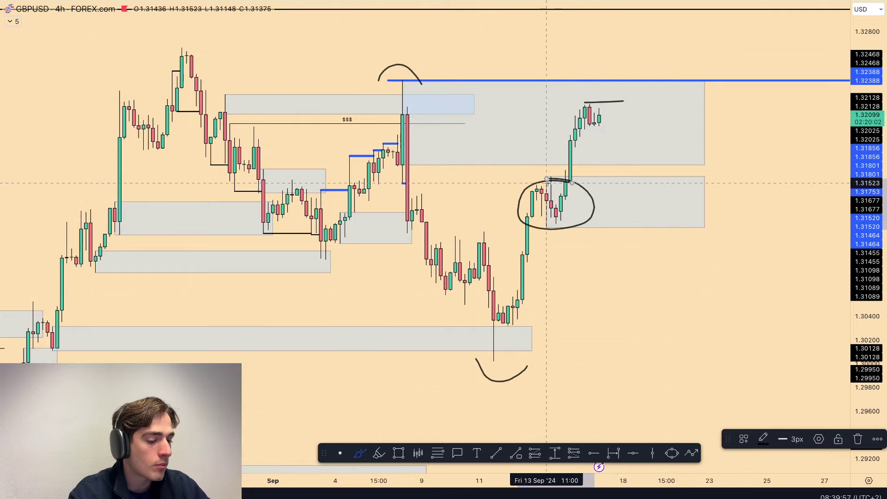
{"action": "mouse_move", "coordinate": [601, 116]}
{"action": "left_mouse_down"}
{"action": "mouse_move", "coordinate": [606, 92]}
{"action": "mouse_move", "coordinate": [633, 102]}
{"action": "mouse_move", "coordinate": [662, 194]}
{"action": "left_mouse_up"}
{"action": "key", "text": "ctrl+z"}
{"action": "key", "text": "ctrl+z"}
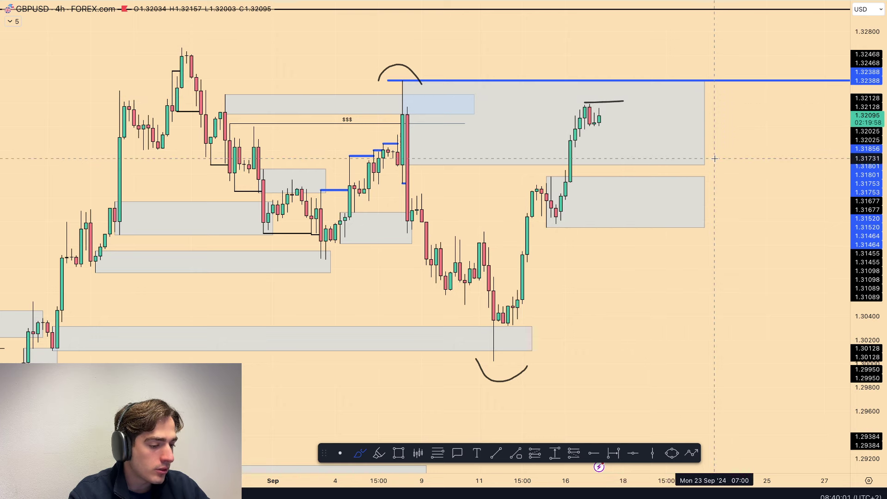
{"action": "key", "text": "Escape"}
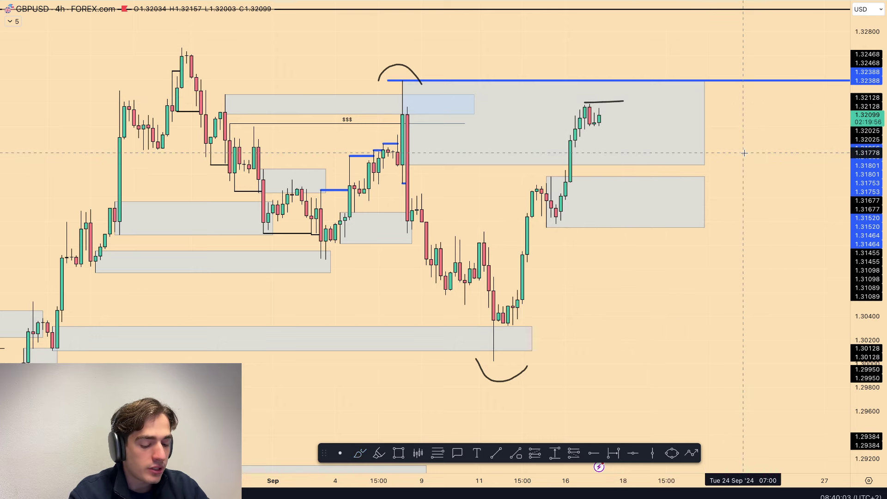
{"action": "left_click", "coordinate": [605, 101]}
{"action": "key", "text": "Delete"}
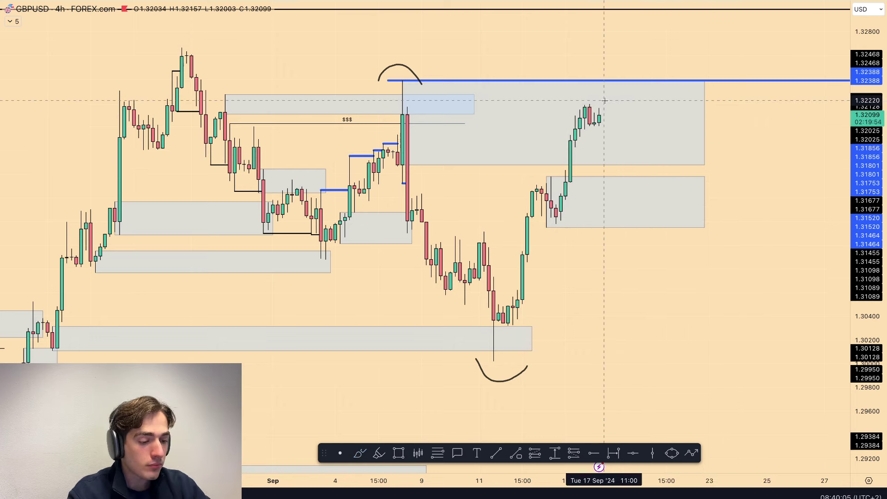
Load the FOREX.com NZDUSD chart and set it to the 1D timeframe.
{"action": "scroll", "coordinate": [609, 171], "scroll_direction": "down", "scroll_amount": 2}
{"action": "scroll", "coordinate": [712, 226], "scroll_direction": "down", "scroll_amount": 1}
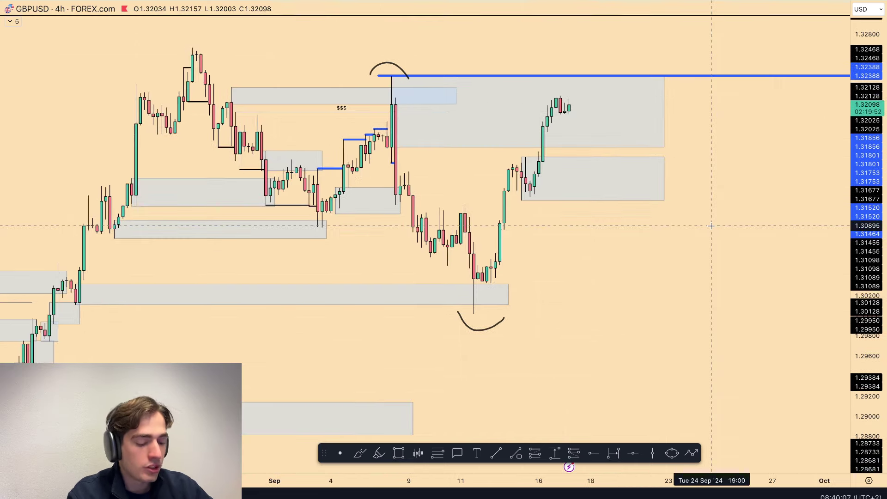
{"action": "type", "text": "NZDUSD"}
{"action": "key", "text": "Down"}
{"action": "key", "text": "Down"}
{"action": "key", "text": "Down"}
{"action": "key", "text": "Down"}
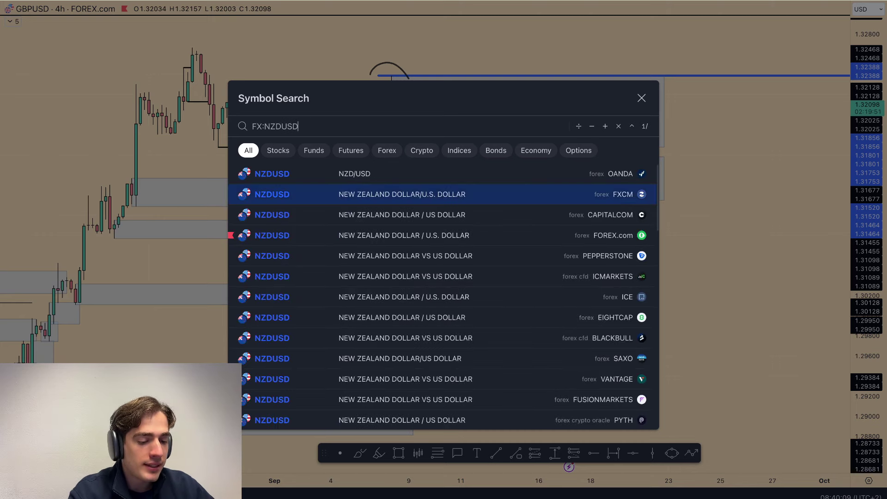
{"action": "key", "text": "Return"}
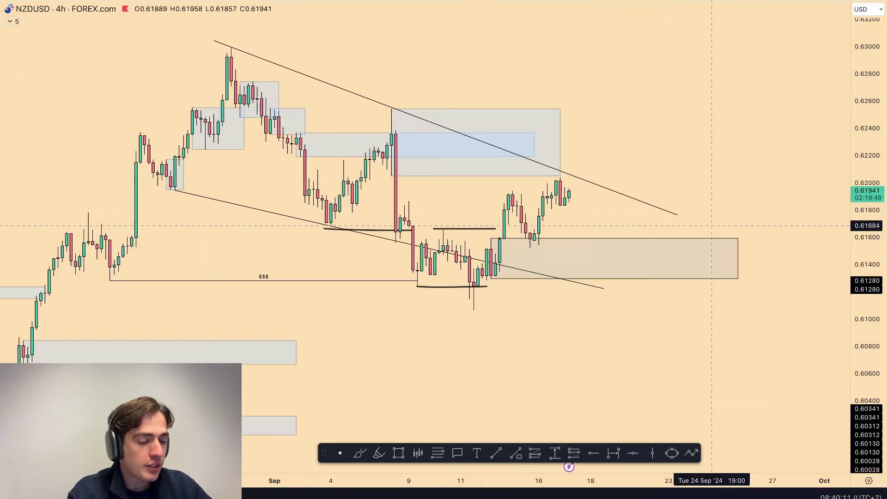
{"action": "type", "text": "1D"}
{"action": "key", "text": "Return"}
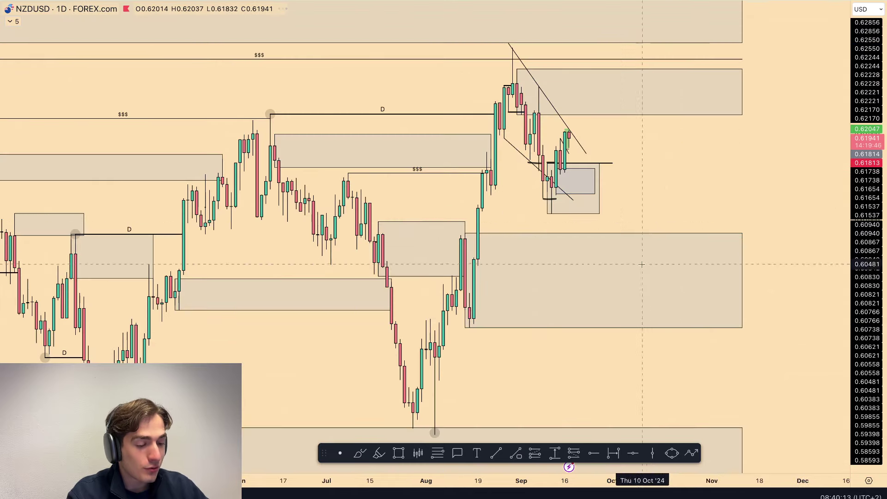
Delete the two converging trend lines drawn around the August–September candles.
{"action": "right_click", "coordinate": [377, 158]}
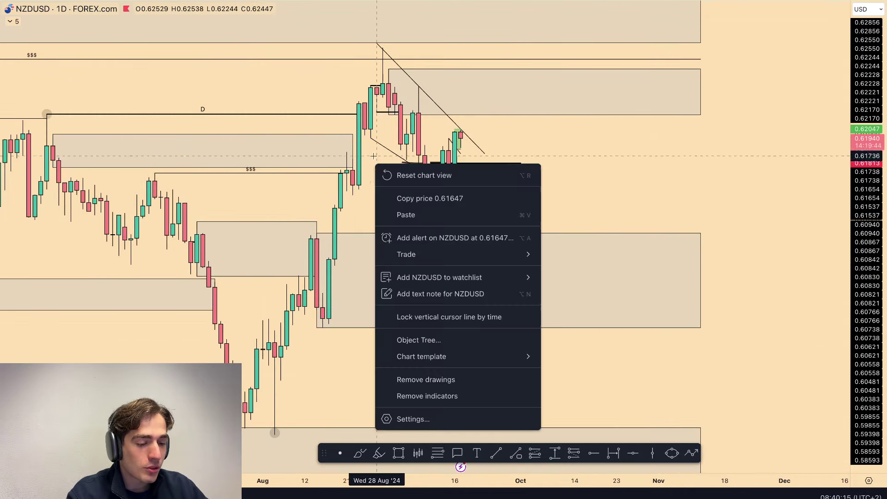
{"action": "key", "text": "Escape"}
{"action": "left_click", "coordinate": [384, 148]}
{"action": "key", "text": "Delete"}
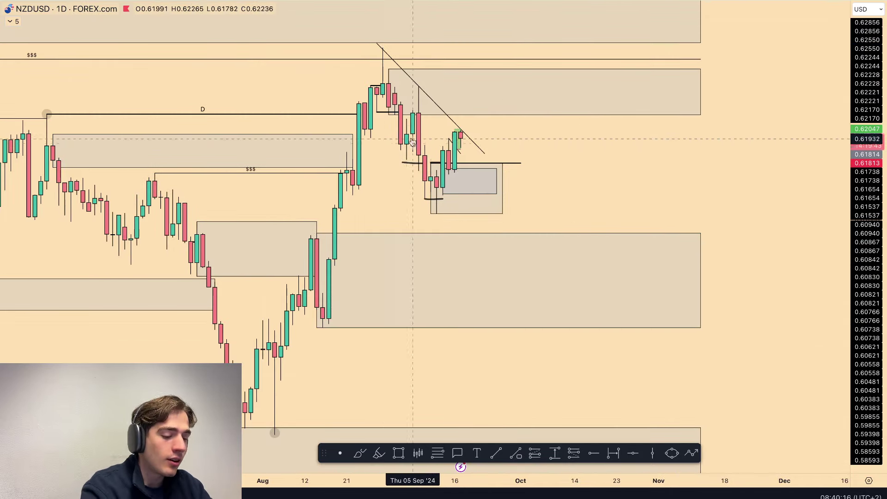
{"action": "left_click", "coordinate": [455, 123]}
{"action": "key", "text": "Delete"}
Delete the two nested zones and the short level lines around the mid-September candles.
{"action": "scroll", "coordinate": [539, 175], "scroll_direction": "down", "scroll_amount": 3}
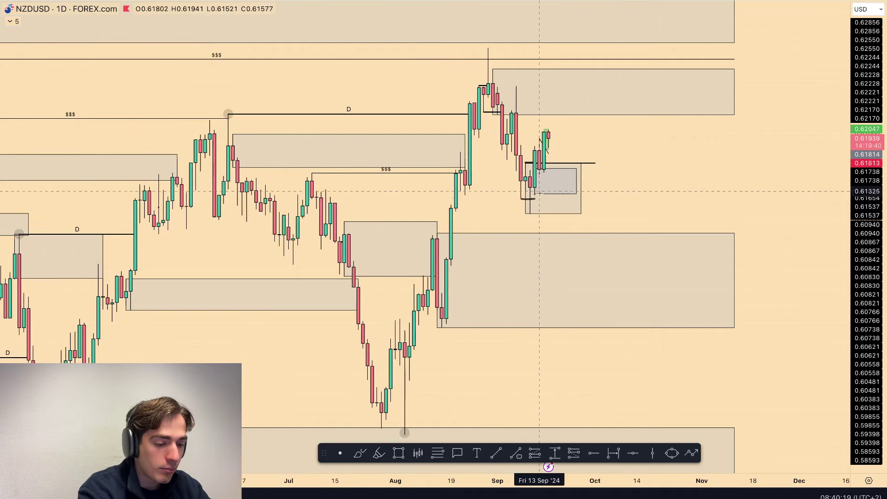
{"action": "left_click", "coordinate": [542, 189]}
{"action": "key", "text": "Delete"}
{"action": "left_click", "coordinate": [539, 214]}
{"action": "key", "text": "Delete"}
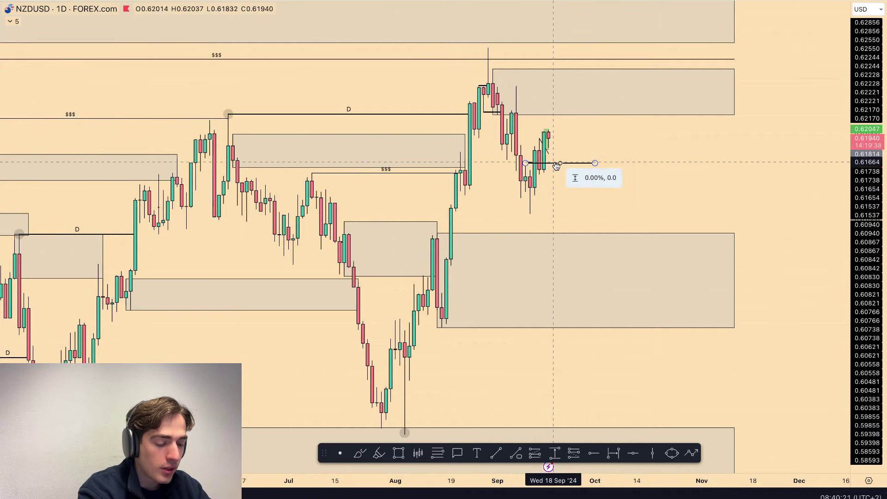
{"action": "left_click", "coordinate": [556, 163]}
{"action": "key", "text": "Delete"}
{"action": "left_click", "coordinate": [533, 163]}
{"action": "key", "text": "Delete"}
{"action": "left_click", "coordinate": [547, 147]}
{"action": "key", "text": "Delete"}
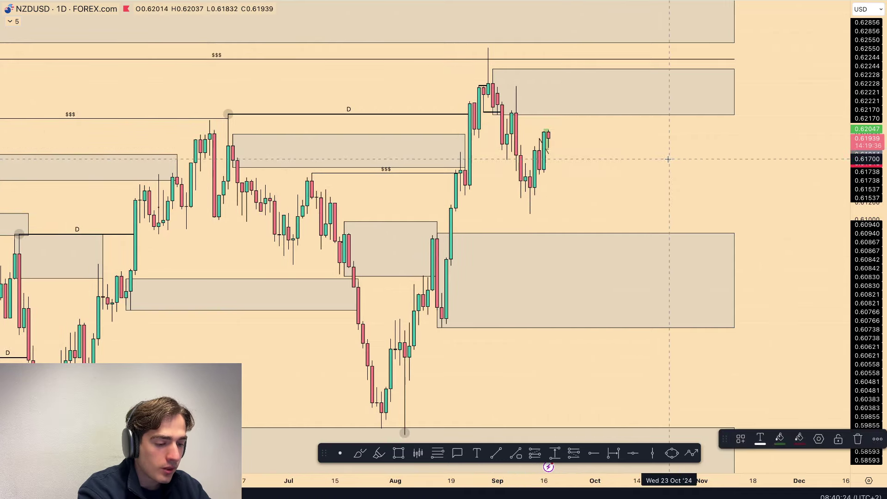
Draw a blue horizontal line at 0.61280 from the late-August low to the September lows, discarding the stray highlighter stroke.
{"action": "left_click_drag", "start_coordinate": [855, 178], "coordinate": [854, 273]}
{"action": "scroll", "coordinate": [763, 298], "scroll_direction": "down", "scroll_amount": 1}
{"action": "left_click_drag", "start_coordinate": [710, 328], "coordinate": [676, 306]}
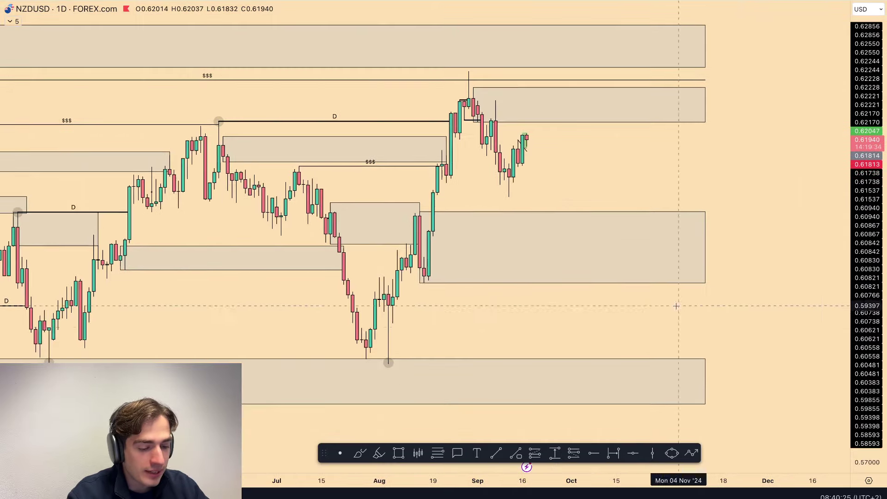
{"action": "left_click", "coordinate": [377, 454]}
{"action": "mouse_move", "coordinate": [380, 369]}
{"action": "left_mouse_down"}
{"action": "mouse_move", "coordinate": [461, 94]}
{"action": "mouse_move", "coordinate": [519, 211]}
{"action": "left_mouse_up"}
{"action": "key", "text": "Delete"}
{"action": "key", "text": "Escape"}
{"action": "left_click", "coordinate": [516, 453]}
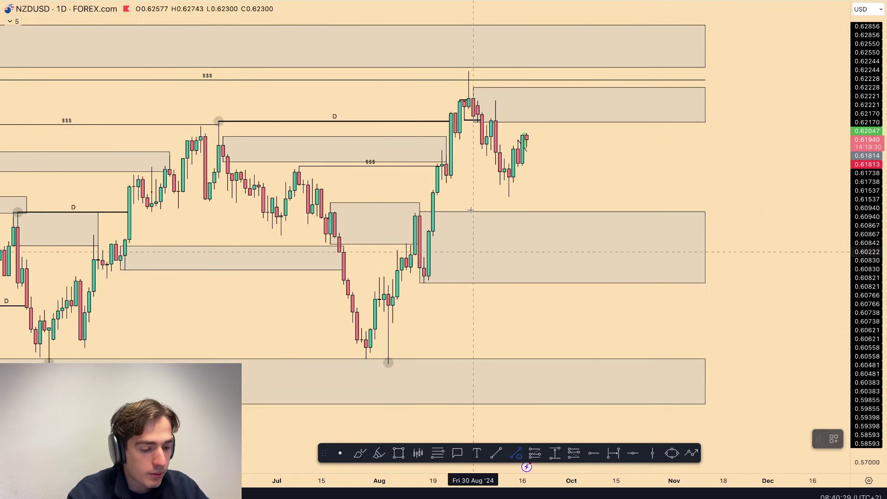
{"action": "left_click_drag", "start_coordinate": [446, 183], "coordinate": [514, 183]}
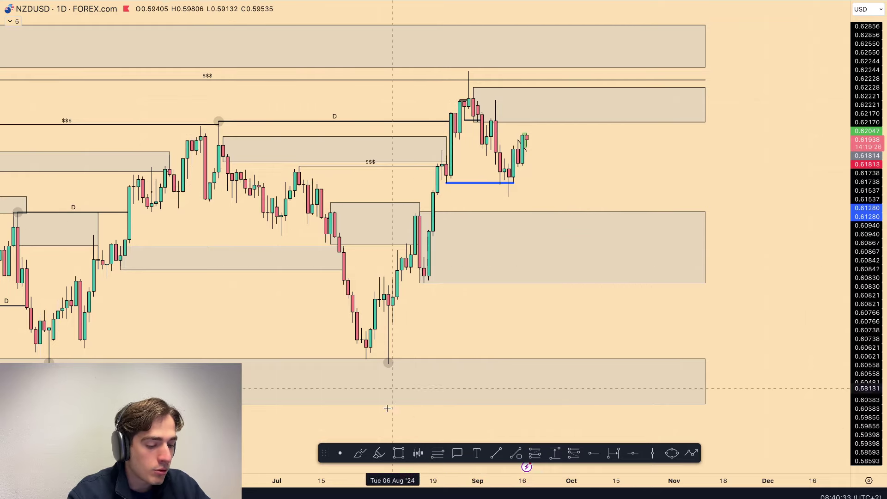
Try a freehand cross below the blue line and a circle around the August zone's start, undoing them along with the line.
{"action": "left_click", "coordinate": [360, 455]}
{"action": "mouse_move", "coordinate": [442, 206]}
{"action": "left_mouse_down"}
{"action": "mouse_move", "coordinate": [465, 231]}
{"action": "mouse_move", "coordinate": [426, 213]}
{"action": "mouse_move", "coordinate": [473, 204]}
{"action": "left_mouse_up"}
{"action": "key", "text": "super+z"}
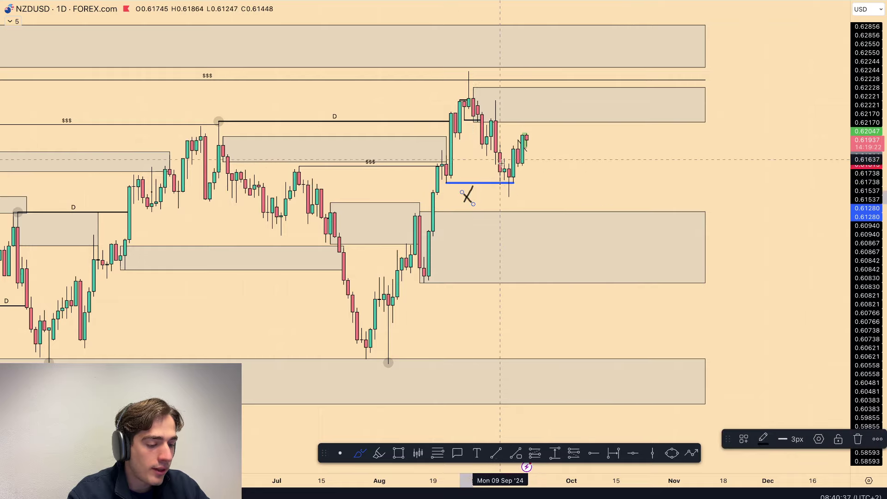
{"action": "left_click_drag", "start_coordinate": [430, 216], "coordinate": [442, 222]}
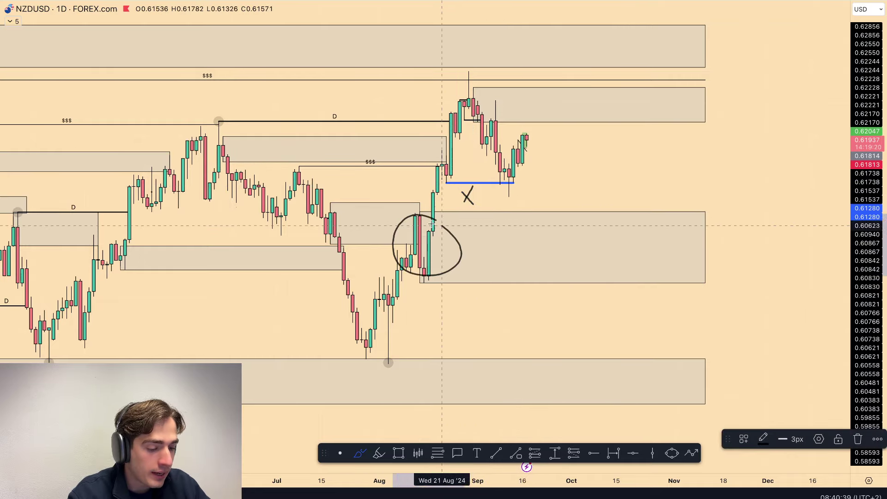
{"action": "key", "text": "super+z"}
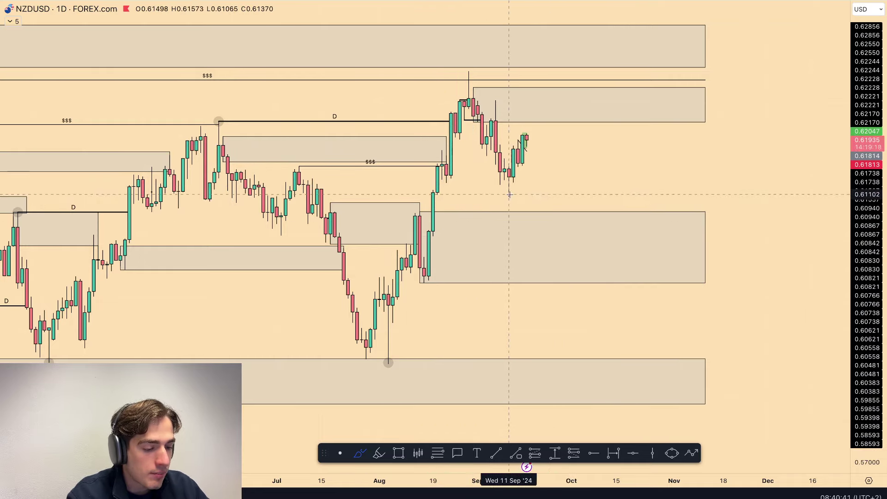
Draw short freehand level lines at the 9 September low and the 10 September high.
{"action": "left_click_drag", "start_coordinate": [864, 145], "coordinate": [856, 25]}
{"action": "key", "text": "Escape"}
{"action": "scroll", "coordinate": [539, 79], "scroll_direction": "up", "scroll_amount": 5}
{"action": "left_click_drag", "start_coordinate": [514, 74], "coordinate": [734, 269]}
{"action": "scroll", "coordinate": [481, 373], "scroll_direction": "up", "scroll_amount": 1}
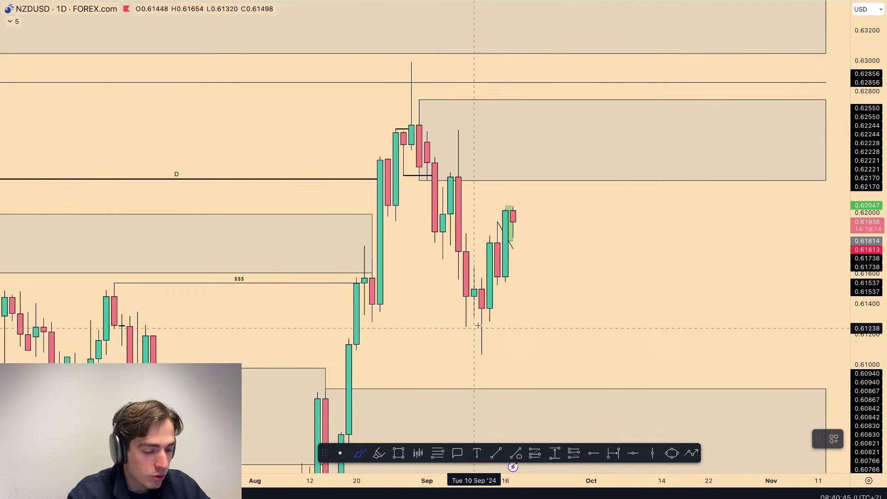
{"action": "left_click_drag", "start_coordinate": [461, 327], "coordinate": [498, 327]}
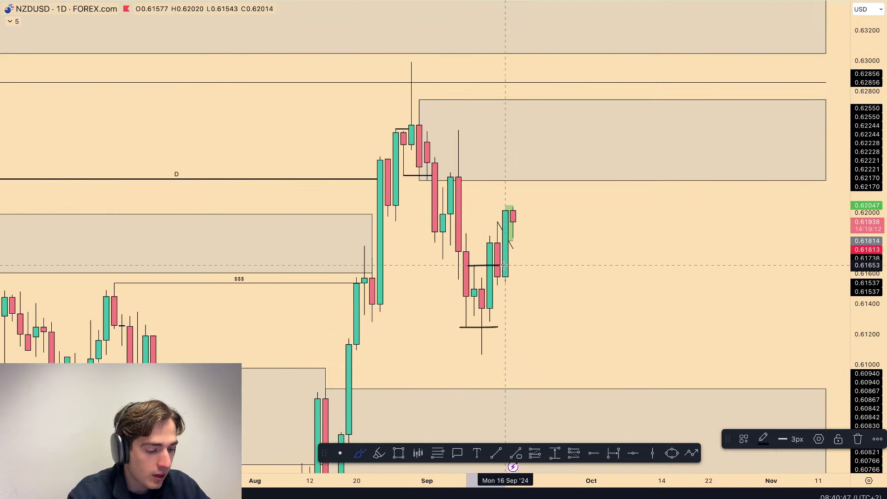
Sketch a freehand zigzag price path beside the candles and draw level lines at the 13 September close and the 11 September low.
{"action": "left_click_drag", "start_coordinate": [583, 178], "coordinate": [622, 328]}
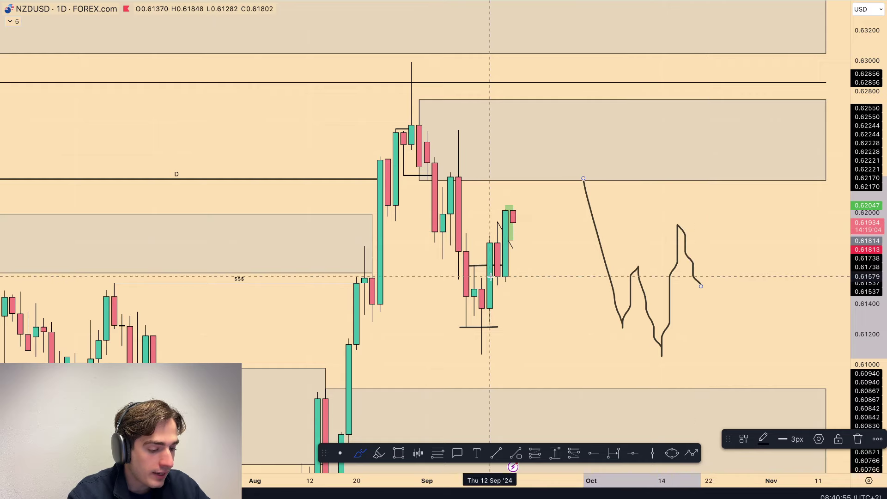
{"action": "left_click_drag", "start_coordinate": [476, 278], "coordinate": [545, 277]}
{"action": "left_click_drag", "start_coordinate": [477, 354], "coordinate": [568, 353]}
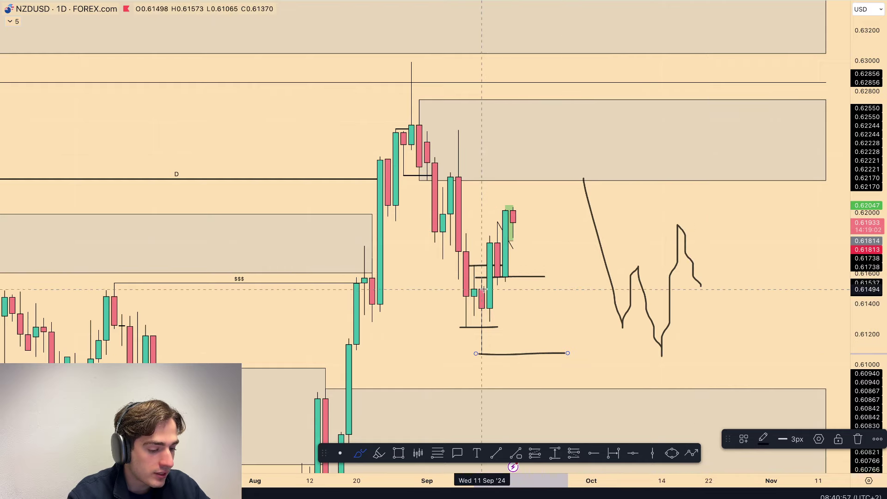
{"action": "mouse_move", "coordinate": [485, 277]}
{"action": "left_mouse_down"}
{"action": "mouse_move", "coordinate": [529, 315]}
{"action": "mouse_move", "coordinate": [499, 273]}
{"action": "left_mouse_up"}
{"action": "key", "text": "Delete"}
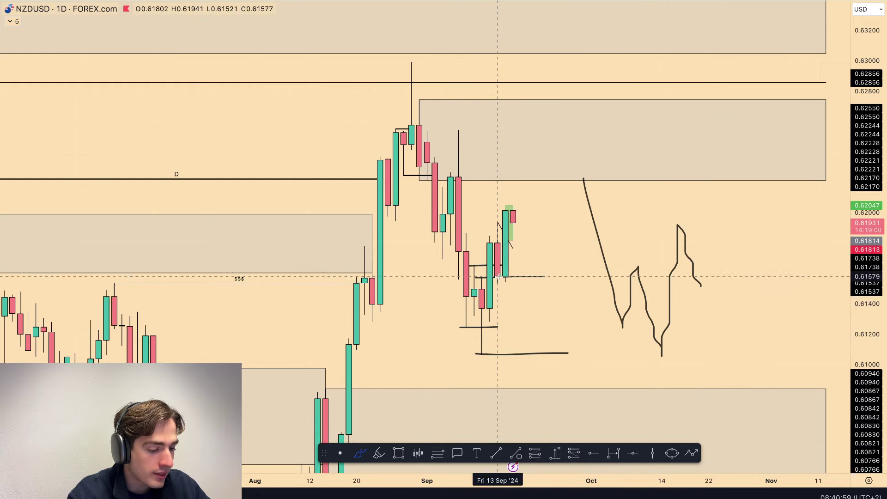
Try a long position from the 13 September close at 0.61579 with the stop at 0.61065, deleting it again.
{"action": "left_click", "coordinate": [535, 453]}
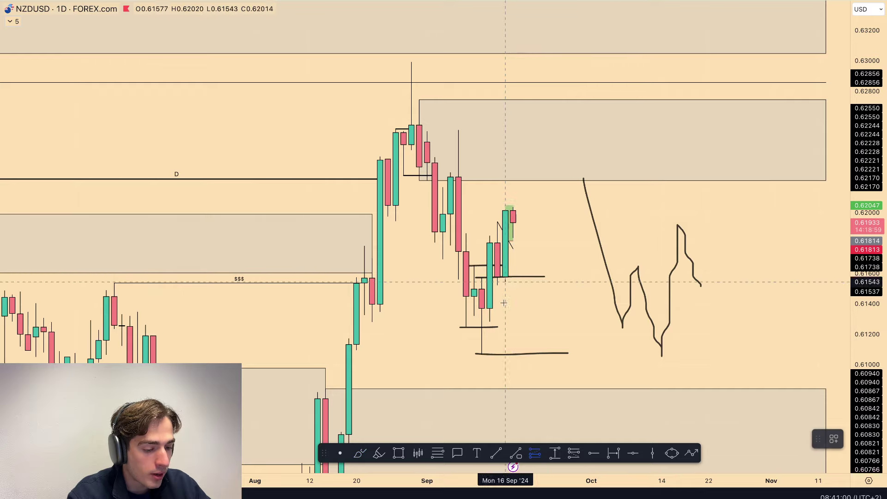
{"action": "left_click", "coordinate": [498, 276]}
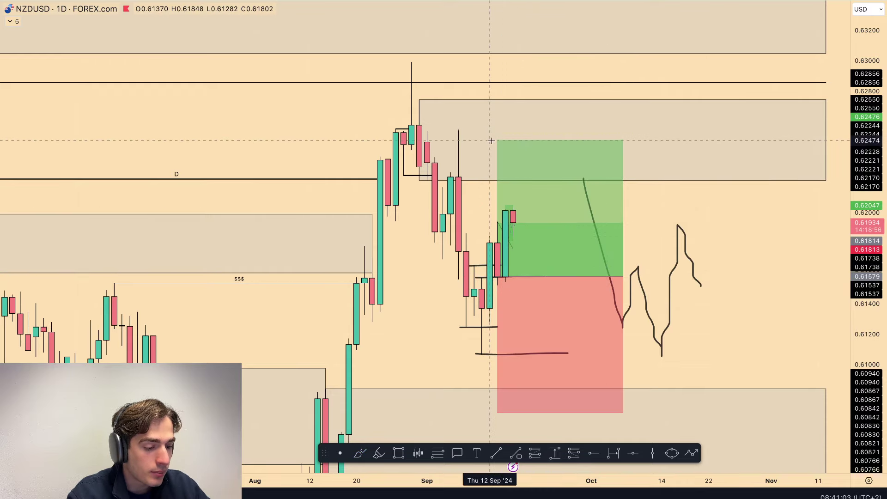
{"action": "left_click_drag", "start_coordinate": [498, 413], "coordinate": [498, 355]}
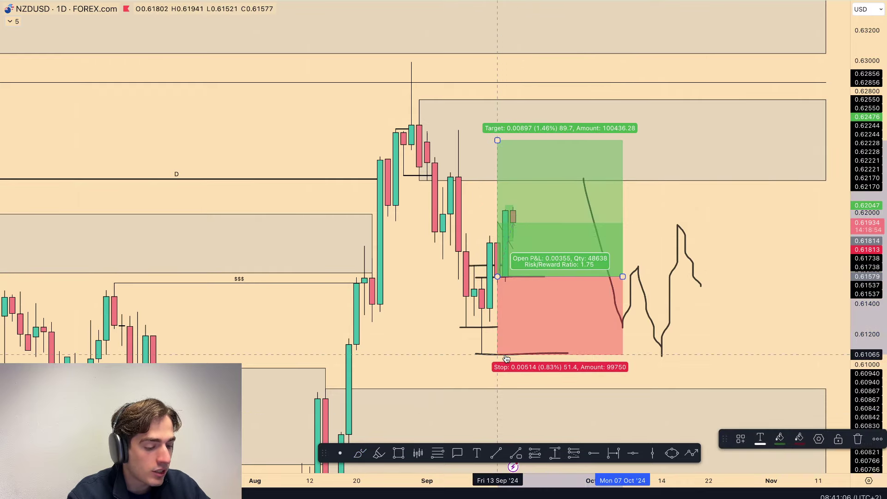
{"action": "left_click", "coordinate": [718, 238]}
{"action": "left_click", "coordinate": [545, 238]}
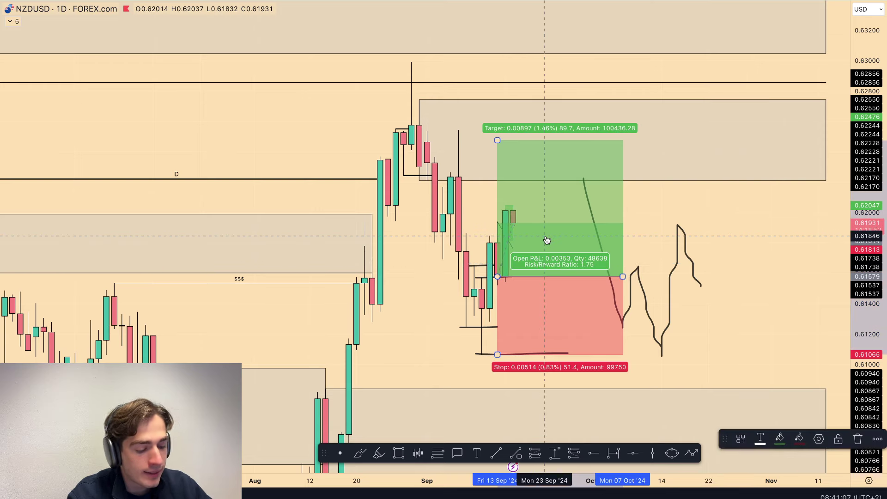
{"action": "key", "text": "Delete"}
Delete the freehand zigzag price path and change the NZDUSD chart to the 4-hour interval.
{"action": "left_click", "coordinate": [597, 244]}
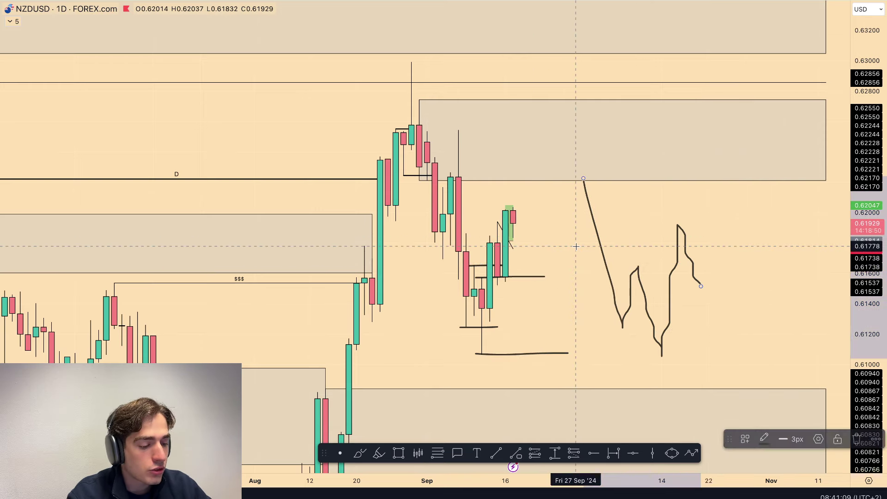
{"action": "key", "text": "Delete"}
{"action": "type", "text": "4H"}
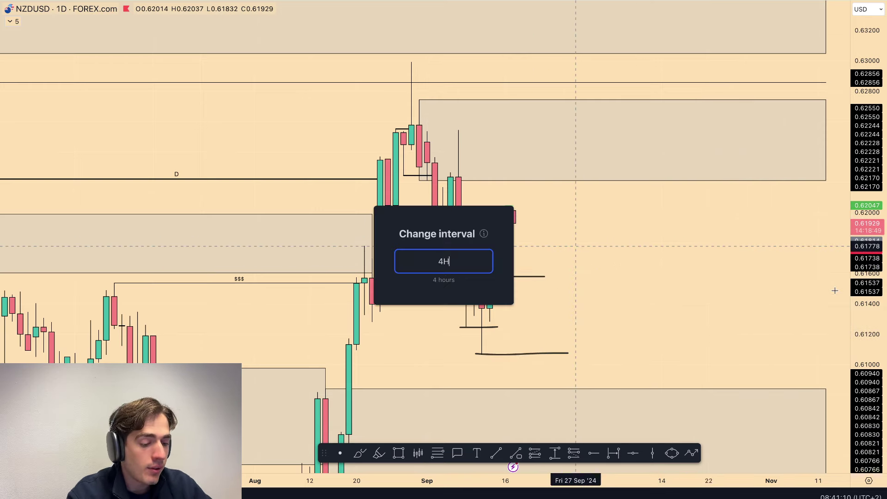
{"action": "key", "text": "Return"}
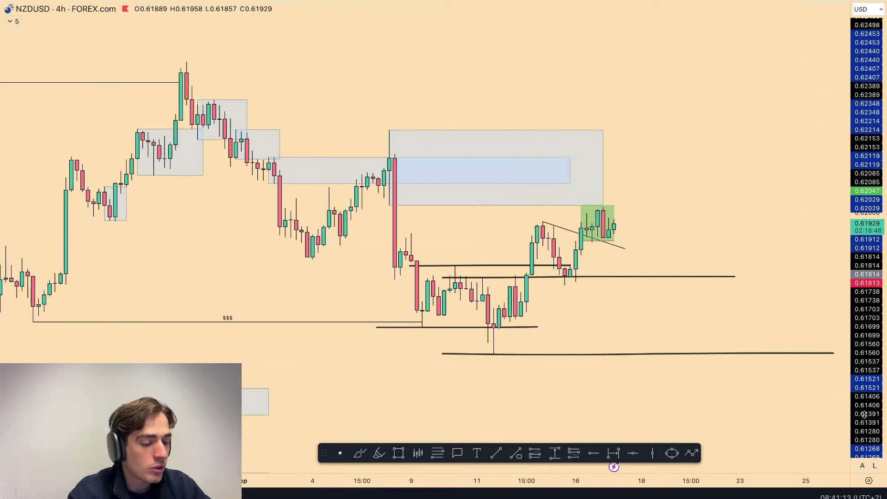
Delete all freehand level lines around the 9 to 13 September candles on the 4-hour chart.
{"action": "left_click_drag", "start_coordinate": [864, 414], "coordinate": [863, 273]}
{"action": "scroll", "coordinate": [745, 302], "scroll_direction": "up", "scroll_amount": 3}
{"action": "left_click_drag", "start_coordinate": [655, 361], "coordinate": [618, 299]}
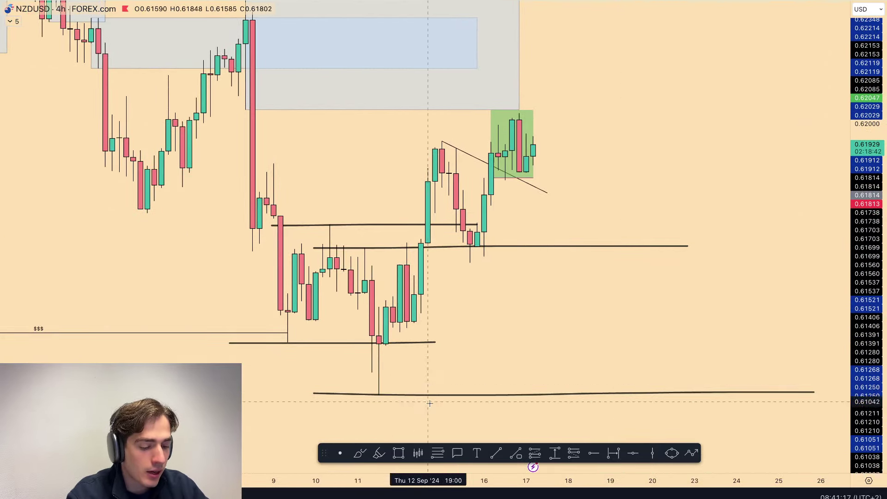
{"action": "left_click_drag", "start_coordinate": [498, 420], "coordinate": [323, 194]}
{"action": "key", "text": "Delete"}
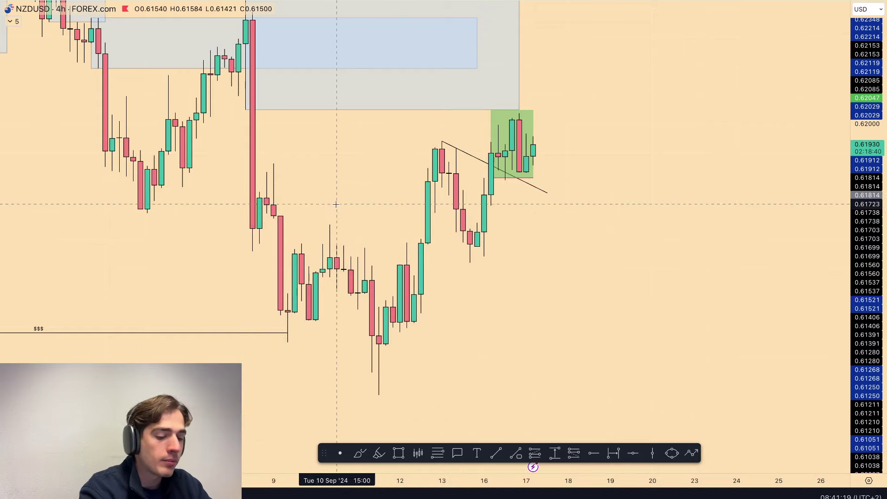
Draw freehand level lines at the 9 September low, the 10 September high and the 12 September high and low.
{"action": "left_click_drag", "start_coordinate": [288, 341], "coordinate": [393, 341]}
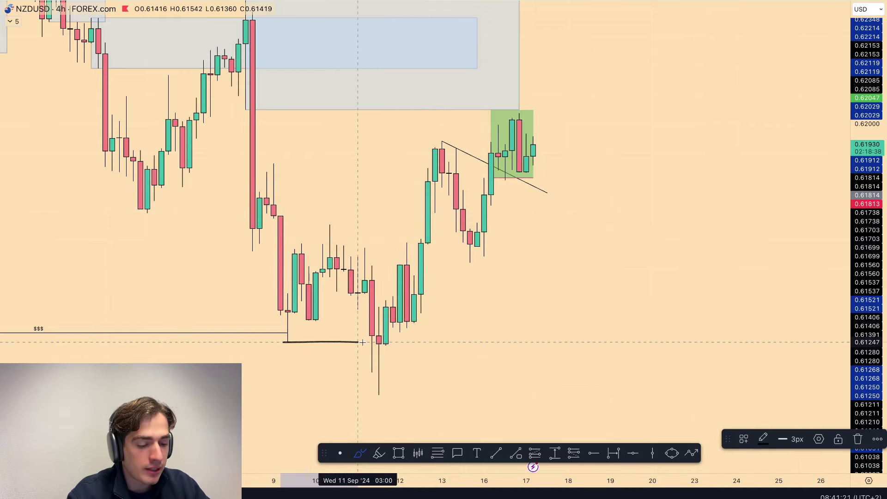
{"action": "left_click_drag", "start_coordinate": [326, 225], "coordinate": [490, 242]}
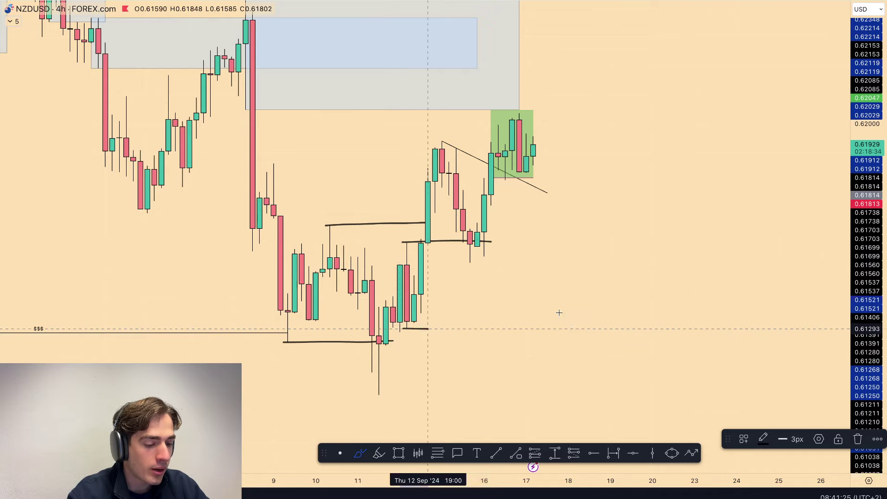
{"action": "left_click_drag", "start_coordinate": [559, 313], "coordinate": [576, 327]}
Try circling the pullback to the 12 September high and a long position from 0.61594 with target 0.62035, deleting both.
{"action": "mouse_move", "coordinate": [477, 235]}
{"action": "left_mouse_down"}
{"action": "mouse_move", "coordinate": [497, 251]}
{"action": "mouse_move", "coordinate": [529, 179]}
{"action": "left_mouse_up"}
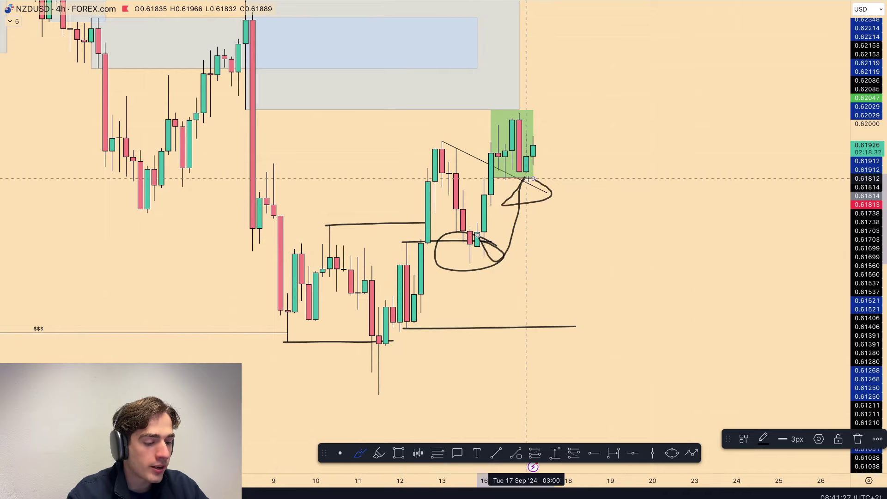
{"action": "key", "text": "Delete"}
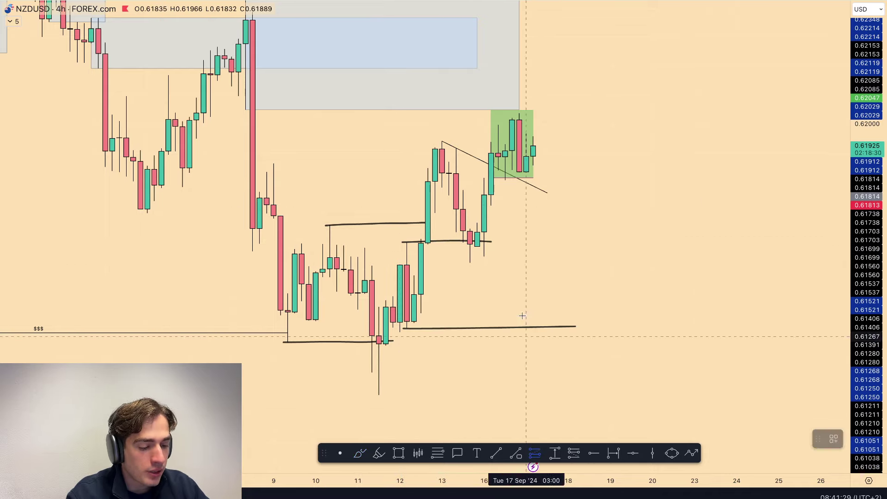
{"action": "left_click", "coordinate": [470, 241]}
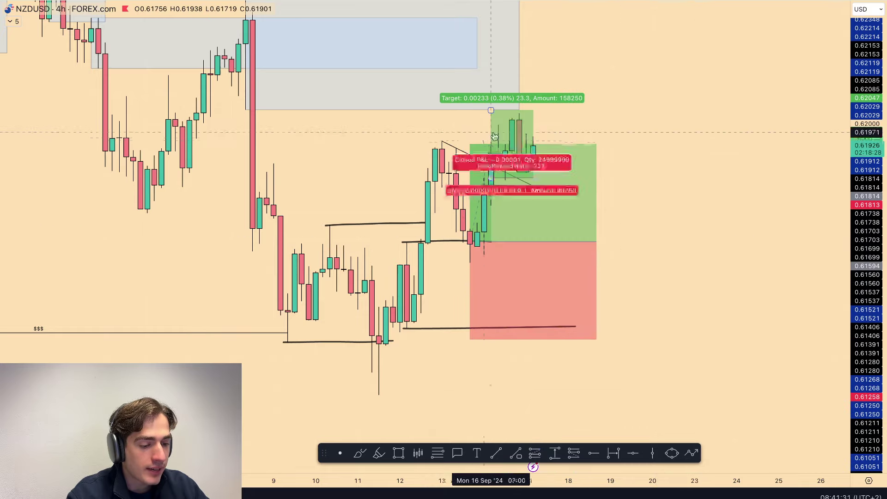
{"action": "left_click_drag", "start_coordinate": [471, 145], "coordinate": [474, 114]}
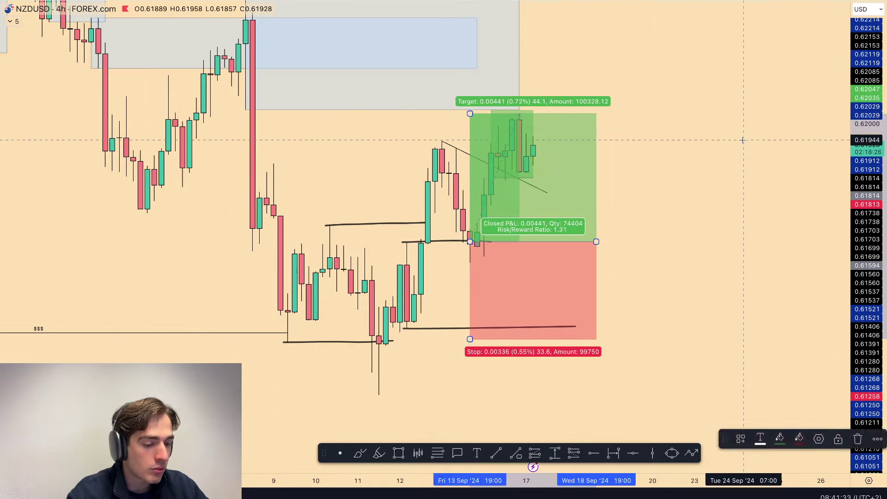
{"action": "key", "text": "Delete"}
Change the NZDUSD chart to the 15-minute interval and frame the price action of 13 to 17 September.
{"action": "left_click_drag", "start_coordinate": [613, 233], "coordinate": [631, 285]}
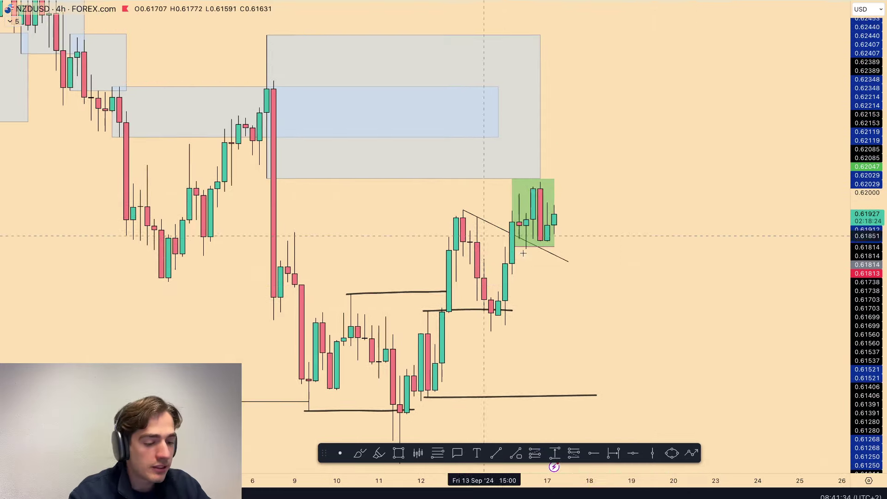
{"action": "scroll", "coordinate": [712, 277], "scroll_direction": "up", "scroll_amount": 1}
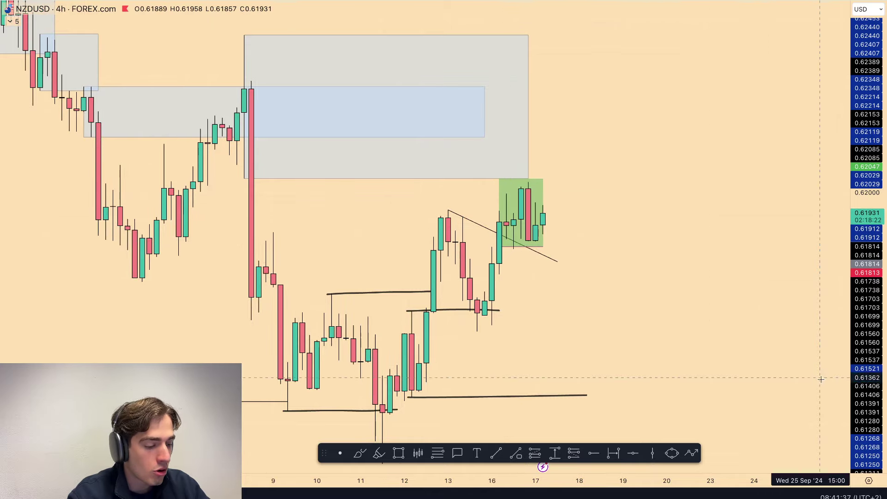
{"action": "left_click_drag", "start_coordinate": [860, 402], "coordinate": [859, 357]}
{"action": "type", "text": "15"}
{"action": "key", "text": "Return"}
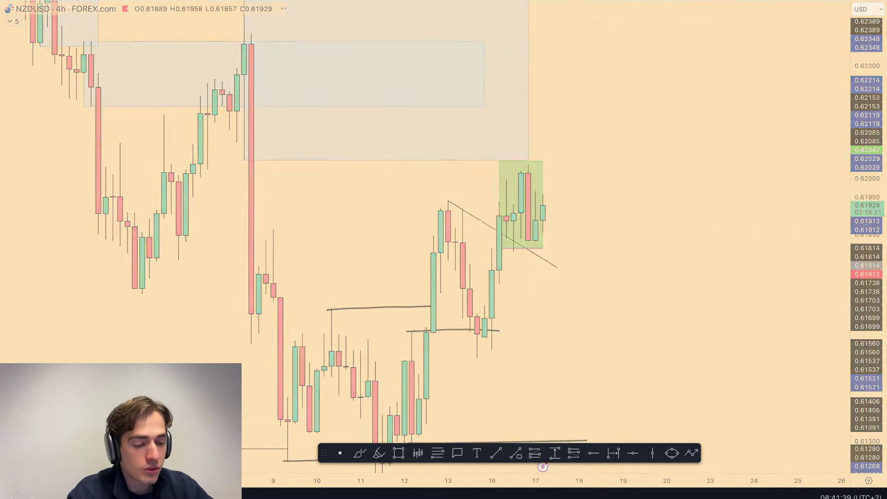
{"action": "scroll", "coordinate": [626, 230], "scroll_direction": "down", "scroll_amount": 6}
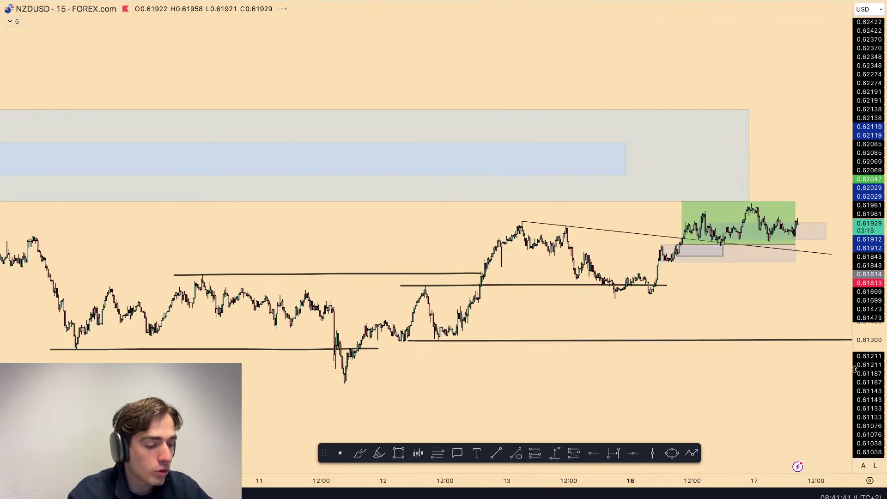
{"action": "scroll", "coordinate": [626, 231], "scroll_direction": "up", "scroll_amount": 3}
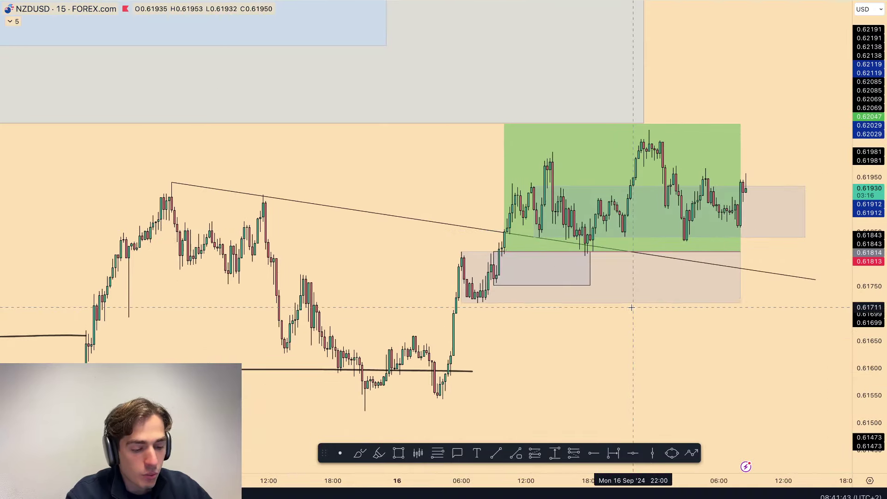
Draw freehand level lines at the afternoon low and high of 13 September and the early 16 September high and low.
{"action": "left_click", "coordinate": [359, 454]}
{"action": "scroll", "coordinate": [527, 370], "scroll_direction": "down", "scroll_amount": 1}
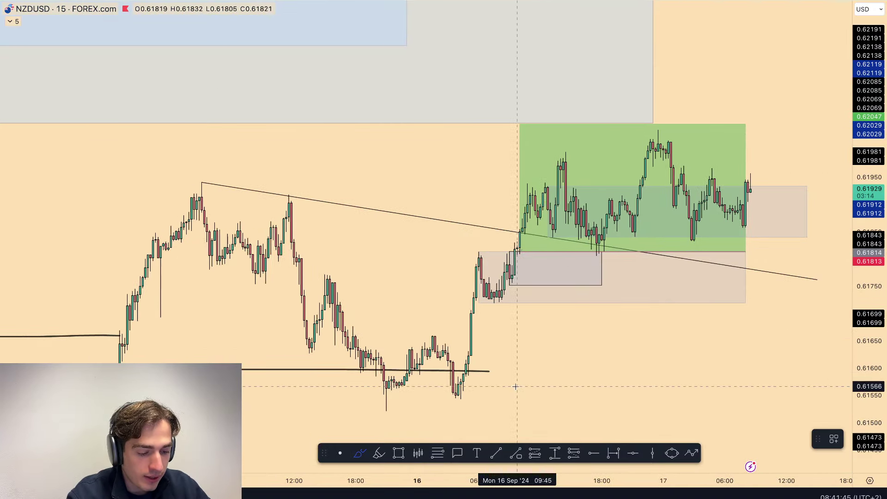
{"action": "left_click_drag", "start_coordinate": [307, 355], "coordinate": [360, 354]}
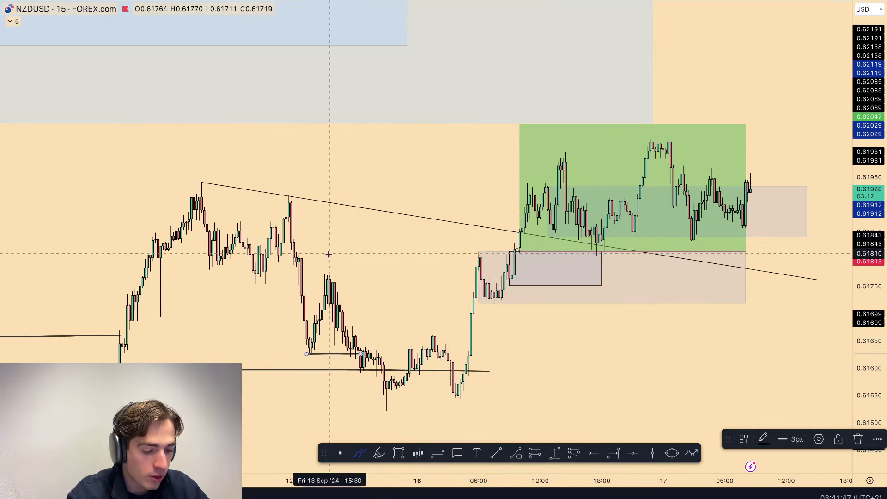
{"action": "left_click_drag", "start_coordinate": [320, 273], "coordinate": [422, 276]}
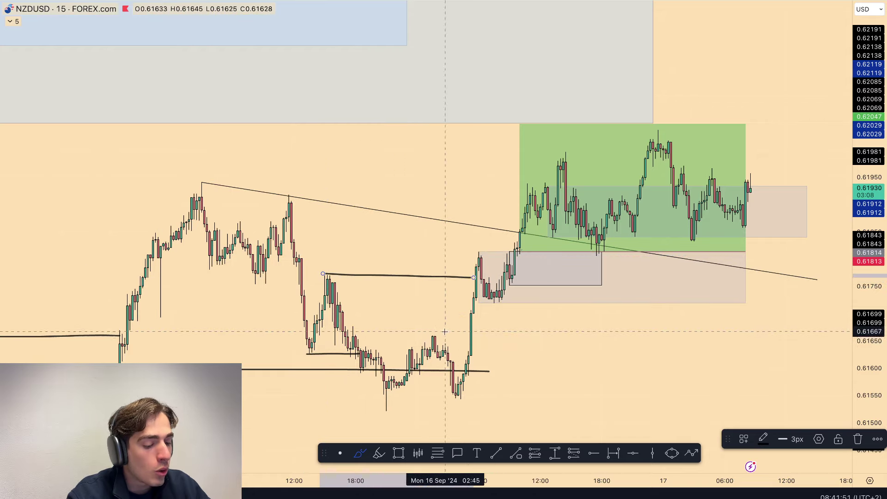
{"action": "left_click_drag", "start_coordinate": [430, 336], "coordinate": [574, 335]}
{"action": "left_click_drag", "start_coordinate": [447, 404], "coordinate": [572, 400]}
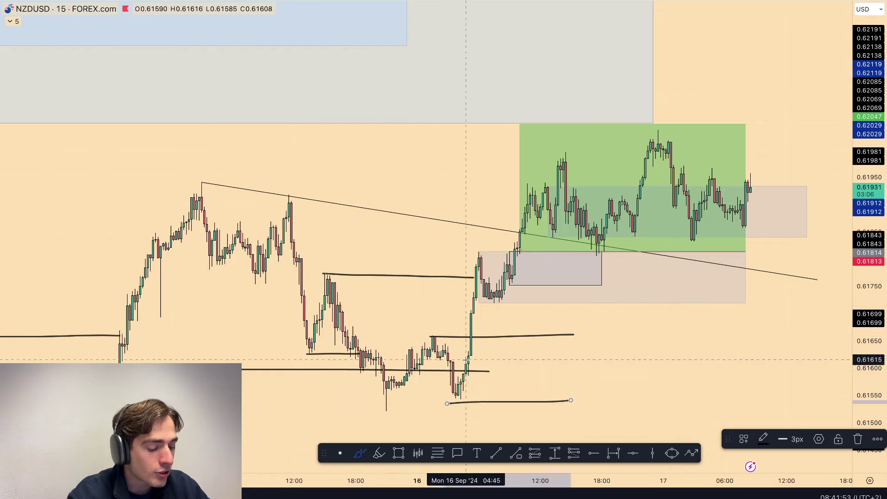
Circle the early 16 September pullback, add a small mark above it and a level line at about 0.61815, undoing stray strokes.
{"action": "mouse_move", "coordinate": [486, 354]}
{"action": "left_mouse_down"}
{"action": "mouse_move", "coordinate": [482, 391]}
{"action": "mouse_move", "coordinate": [453, 340]}
{"action": "left_mouse_up"}
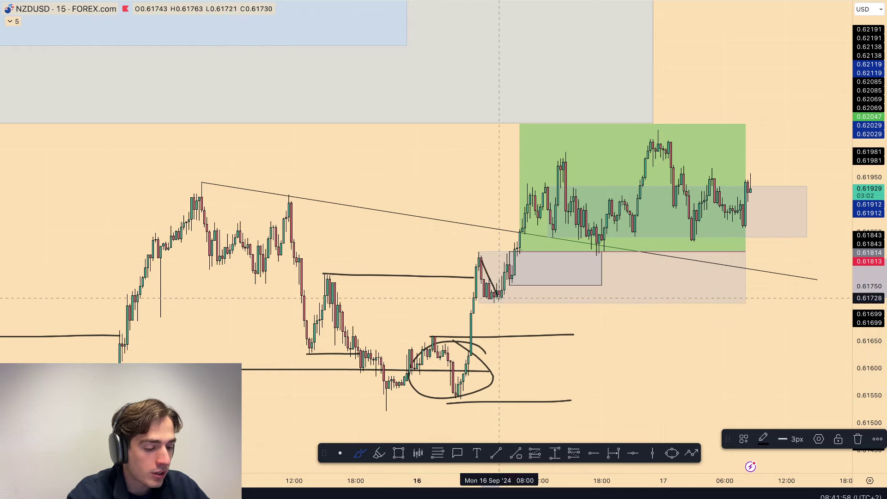
{"action": "scroll", "coordinate": [524, 229], "scroll_direction": "up", "scroll_amount": 1}
{"action": "scroll", "coordinate": [524, 230], "scroll_direction": "up", "scroll_amount": 1}
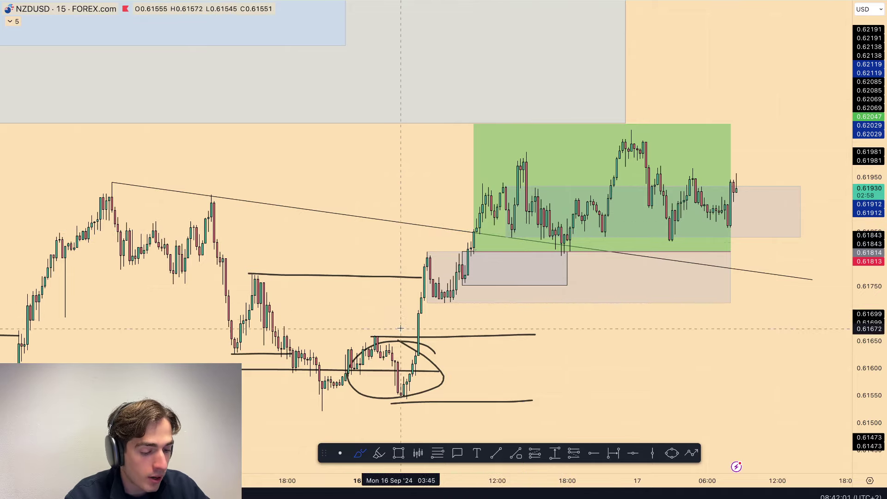
{"action": "left_click_drag", "start_coordinate": [385, 308], "coordinate": [388, 327]}
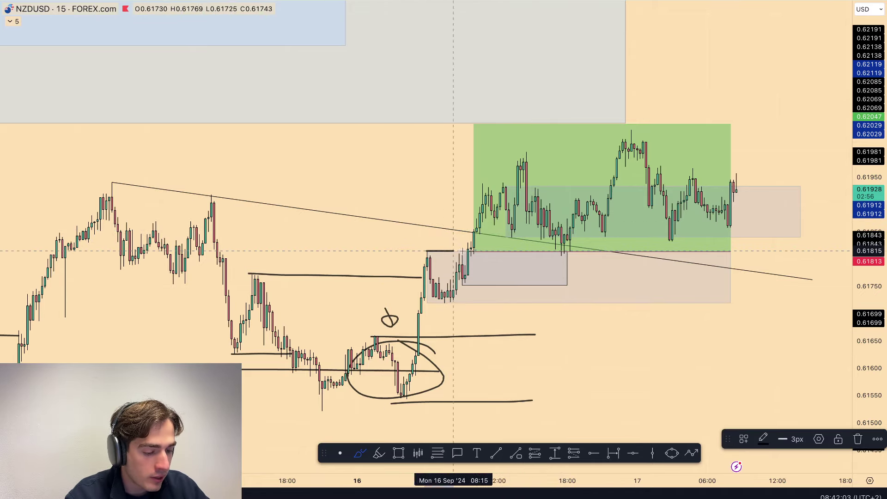
{"action": "mouse_move", "coordinate": [451, 301]}
{"action": "left_mouse_down"}
{"action": "mouse_move", "coordinate": [466, 244]}
{"action": "mouse_move", "coordinate": [567, 254]}
{"action": "mouse_move", "coordinate": [511, 282]}
{"action": "mouse_move", "coordinate": [454, 251]}
{"action": "left_mouse_up"}
{"action": "key", "text": "ctrl+z"}
{"action": "key", "text": "ctrl+z"}
{"action": "key", "text": "ctrl+z"}
{"action": "scroll", "coordinate": [604, 244], "scroll_direction": "up", "scroll_amount": 2}
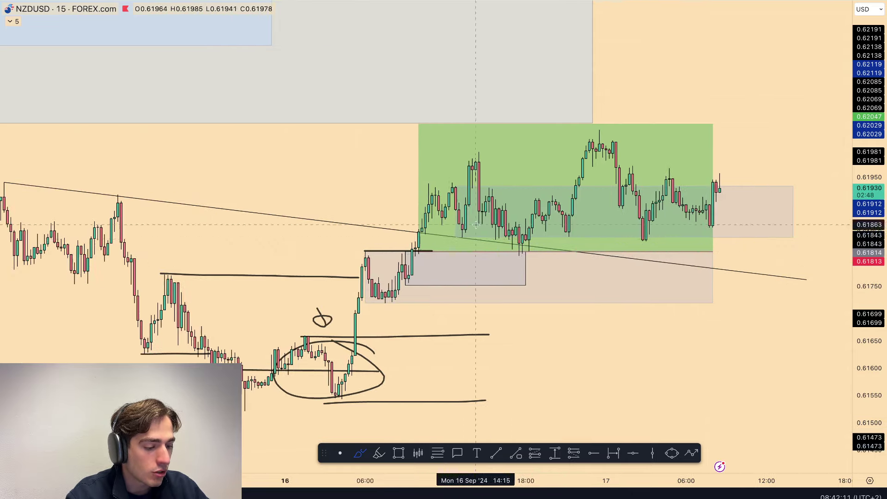
Try the 1-hour interval and return the NZDUSD chart to the 4-hour interval, framing the September candles.
{"action": "left_click_drag", "start_coordinate": [849, 387], "coordinate": [848, 380]}
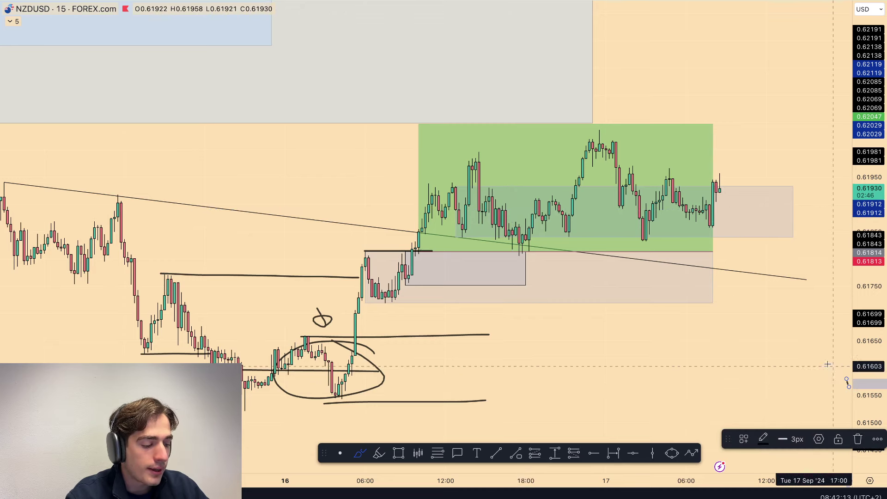
{"action": "key", "text": "Escape"}
{"action": "left_click_drag", "start_coordinate": [783, 314], "coordinate": [813, 378]}
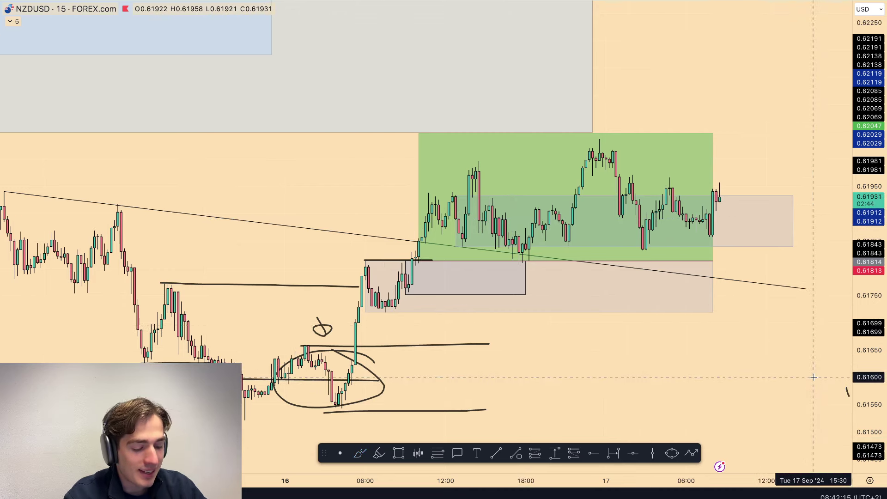
{"action": "type", "text": "h1"}
{"action": "key", "text": "BackSpace"}
{"action": "key", "text": "BackSpace"}
{"action": "left_click", "coordinate": [813, 370]}
{"action": "type", "text": "1h"}
{"action": "key", "text": "Return"}
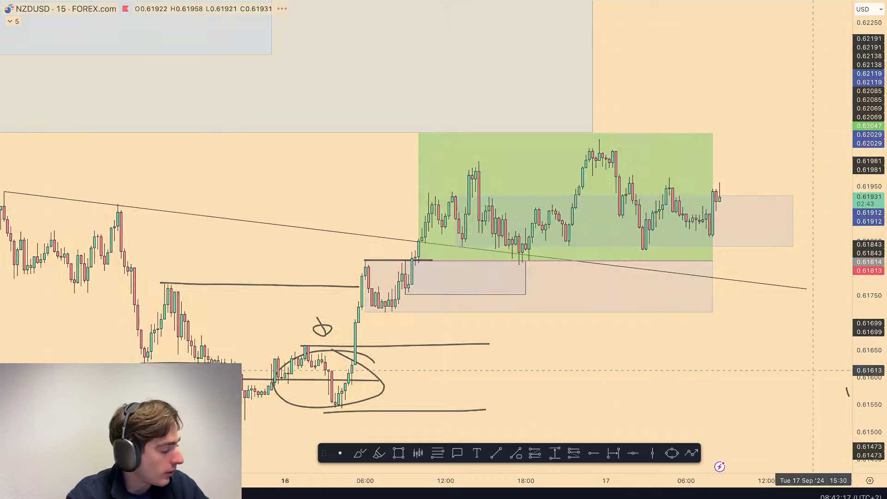
{"action": "type", "text": "1h"}
{"action": "key", "text": "Return"}
{"action": "type", "text": "4h"}
{"action": "key", "text": "Return"}
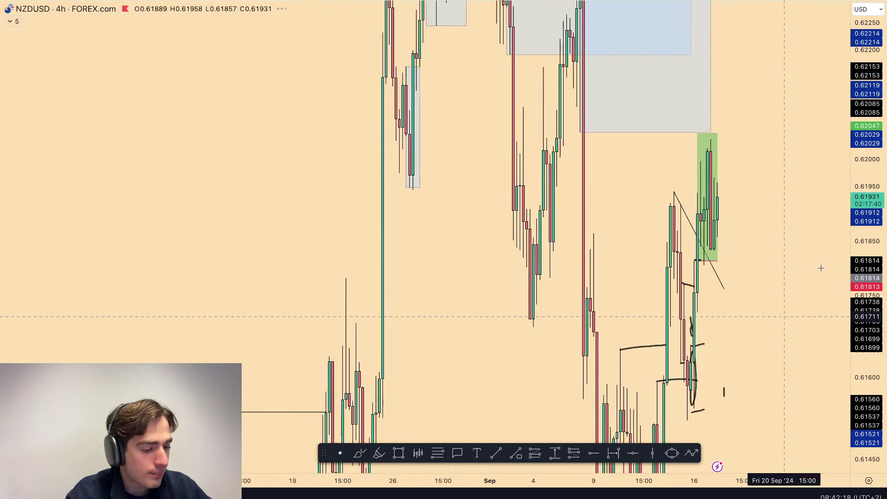
{"action": "scroll", "coordinate": [821, 268], "scroll_direction": "down", "scroll_amount": 10}
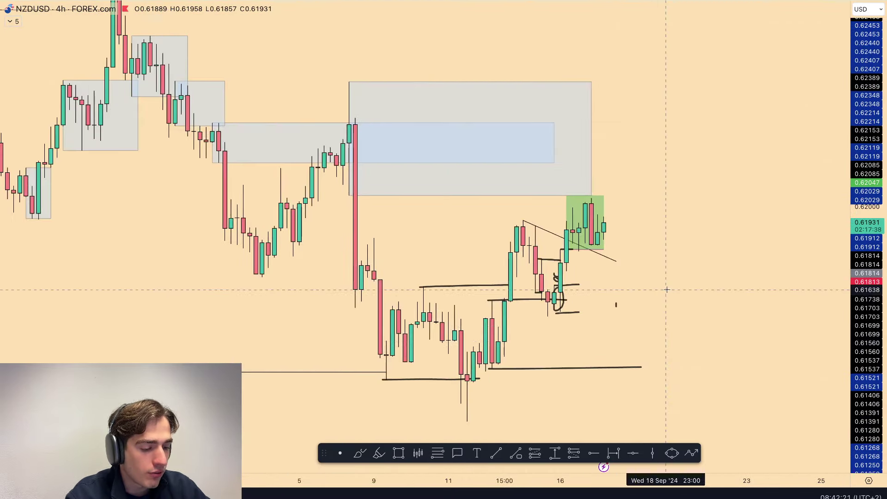
Delete the stray stroke beside the candles and the circle, small mark and level lines around the 16 September pullback low.
{"action": "left_click", "coordinate": [616, 305]}
{"action": "key", "text": "Delete"}
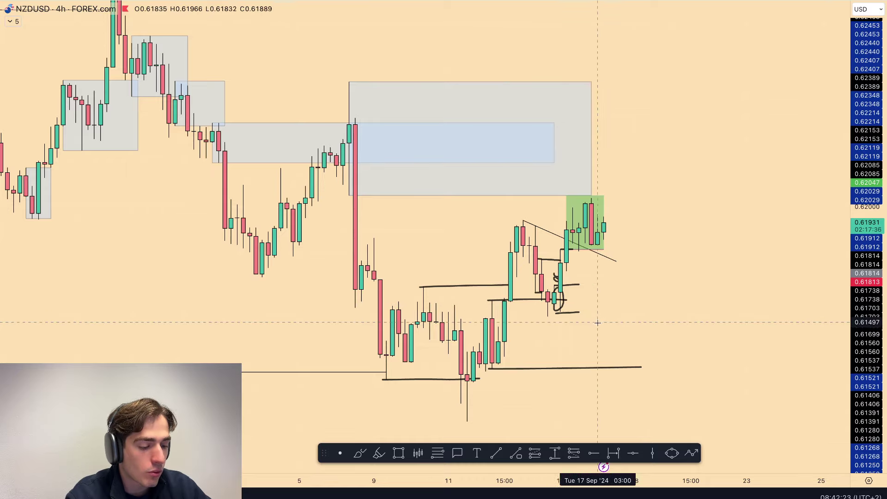
{"action": "left_click_drag", "start_coordinate": [598, 323], "coordinate": [532, 282]}
{"action": "key", "text": "Delete"}
{"action": "mouse_move", "coordinate": [573, 304]}
{"action": "left_mouse_down"}
{"action": "mouse_move", "coordinate": [657, 304]}
{"action": "mouse_move", "coordinate": [656, 266]}
{"action": "left_mouse_up"}
{"action": "scroll", "coordinate": [653, 270], "scroll_direction": "down", "scroll_amount": 1}
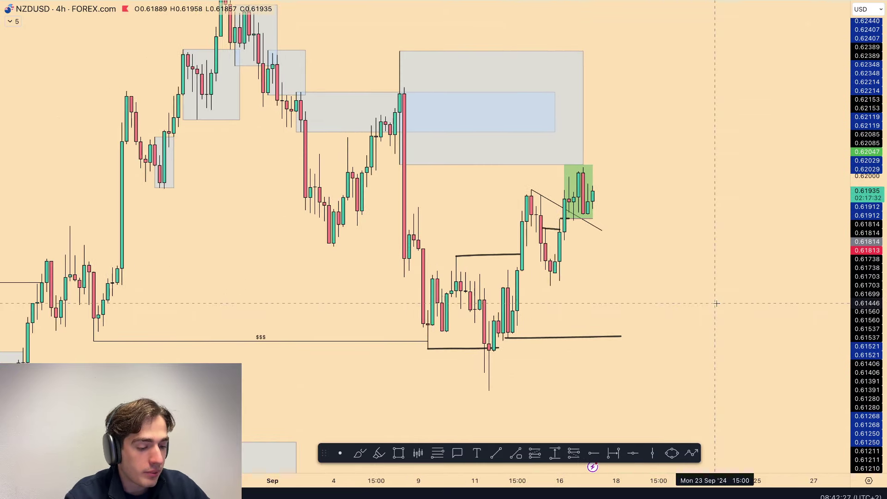
Draw a freehand level line from the early 16 September pullback low across to about 24 September.
{"action": "left_click_drag", "start_coordinate": [715, 303], "coordinate": [687, 282]}
{"action": "scroll", "coordinate": [548, 305], "scroll_direction": "down", "scroll_amount": 1}
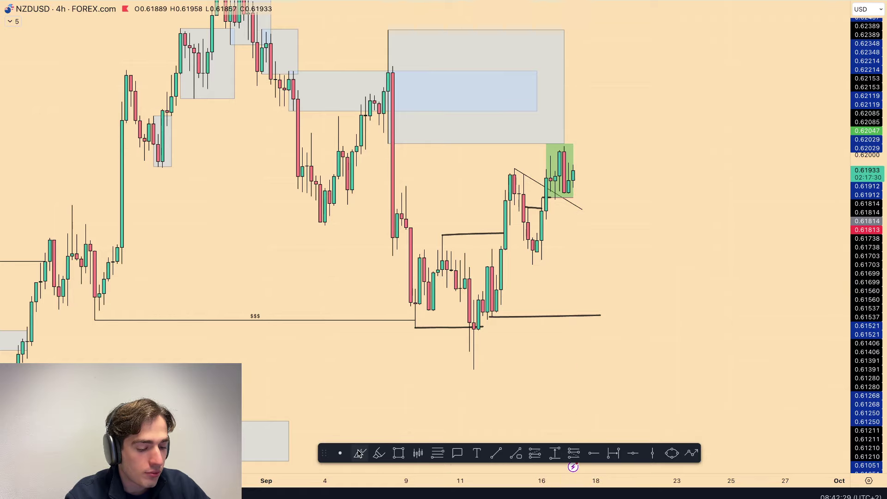
{"action": "left_click_drag", "start_coordinate": [531, 266], "coordinate": [715, 261]}
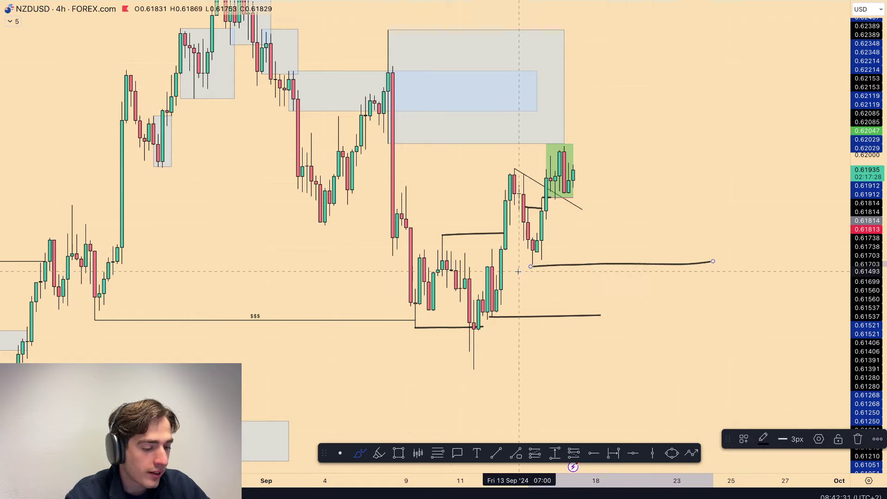
Sketch freehand strokes following the rally from the 11 September low and below the new level line, undoing each.
{"action": "mouse_move", "coordinate": [466, 356]}
{"action": "left_mouse_down"}
{"action": "mouse_move", "coordinate": [511, 181]}
{"action": "mouse_move", "coordinate": [585, 138]}
{"action": "left_mouse_up"}
{"action": "key", "text": "super+z"}
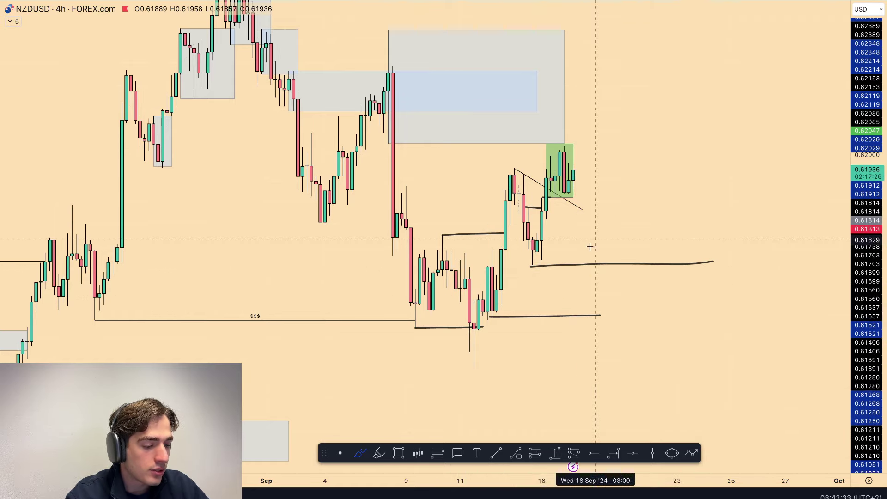
{"action": "left_click_drag", "start_coordinate": [546, 336], "coordinate": [574, 280]}
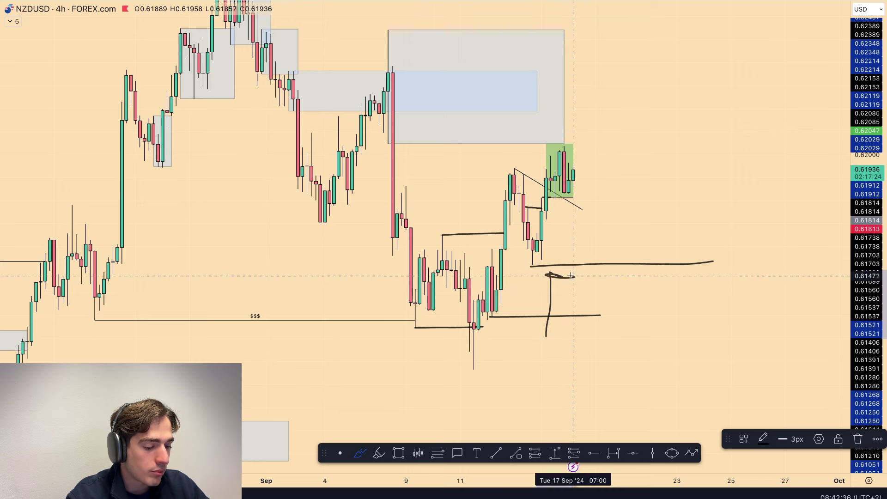
{"action": "key", "text": "ctrl+z"}
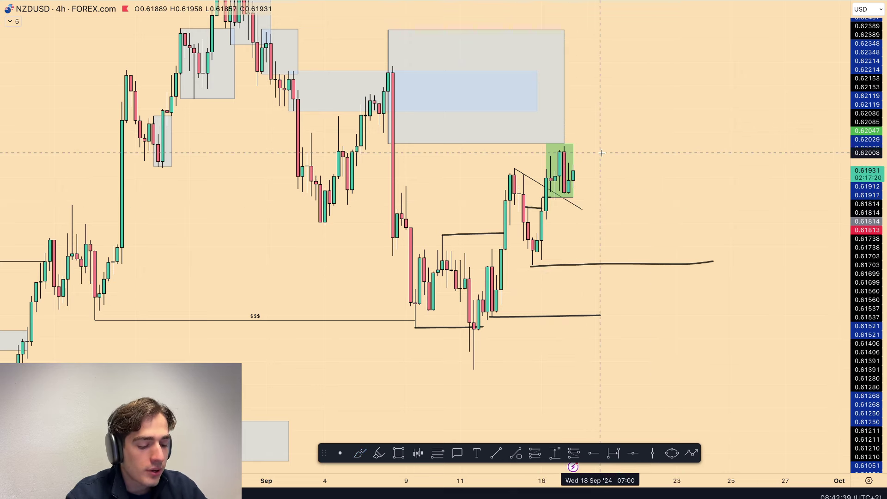
Switch the chart to the FOREXCOM XAUUSD symbol.
{"action": "type", "text": "XAUUSD"}
{"action": "key", "text": "Down"}
{"action": "key", "text": "Down"}
{"action": "key", "text": "Return"}
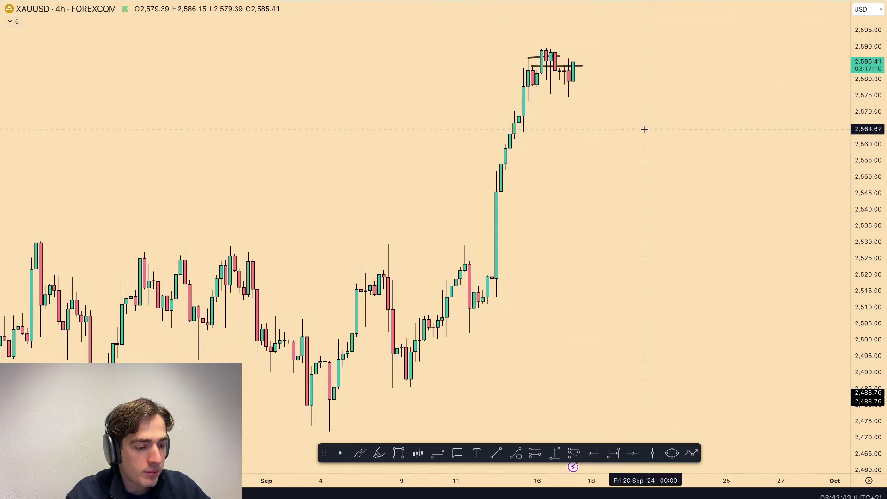
Delete the two old freehand level lines at the mid-September high on the XAUUSD chart.
{"action": "type", "text": "X"}
{"action": "left_click", "coordinate": [638, 98]}
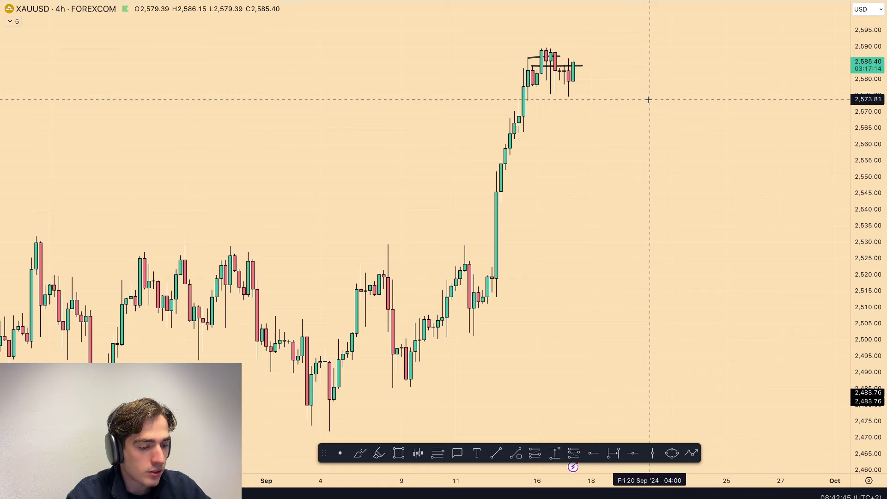
{"action": "left_click_drag", "start_coordinate": [647, 100], "coordinate": [517, 42]}
{"action": "key", "text": "Delete"}
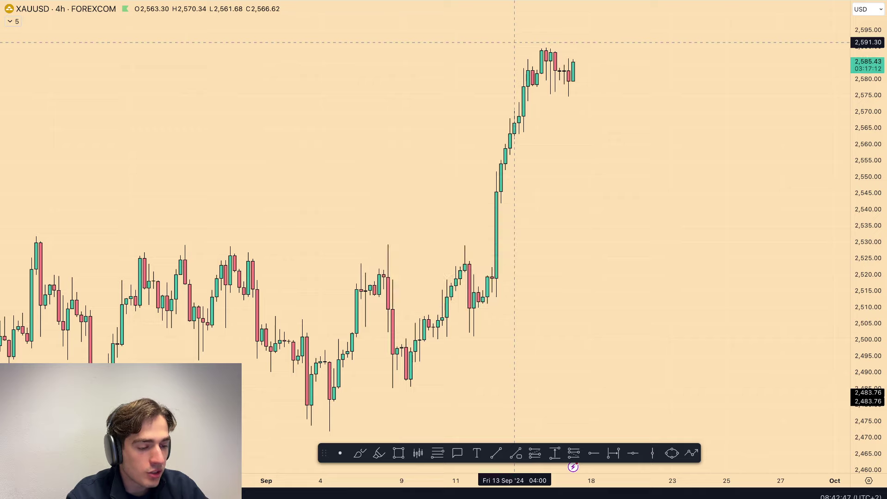
Draw a rectangle over the 4-hour consolidation from 13 September 20:00 to 17 September 20:00, between about 2,577.80 and 2,583.98.
{"action": "type", "text": "1D"}
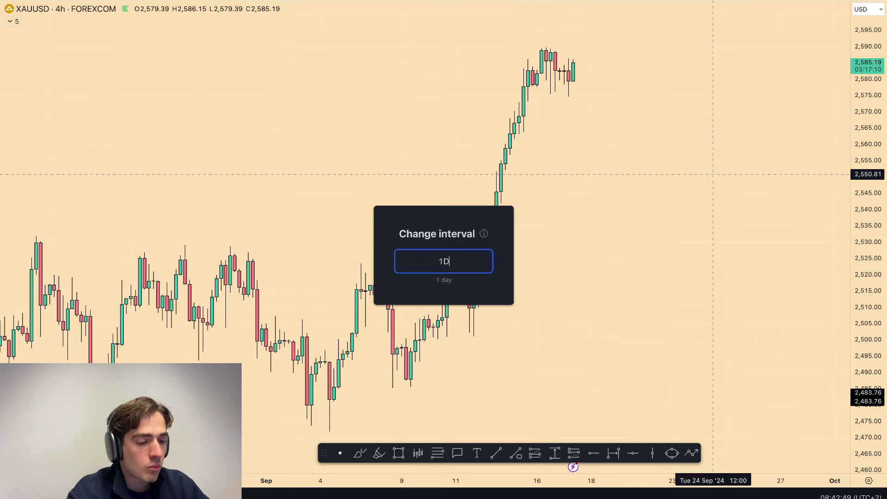
{"action": "left_click", "coordinate": [701, 165]}
{"action": "scroll", "coordinate": [700, 165], "scroll_direction": "up", "scroll_amount": 2}
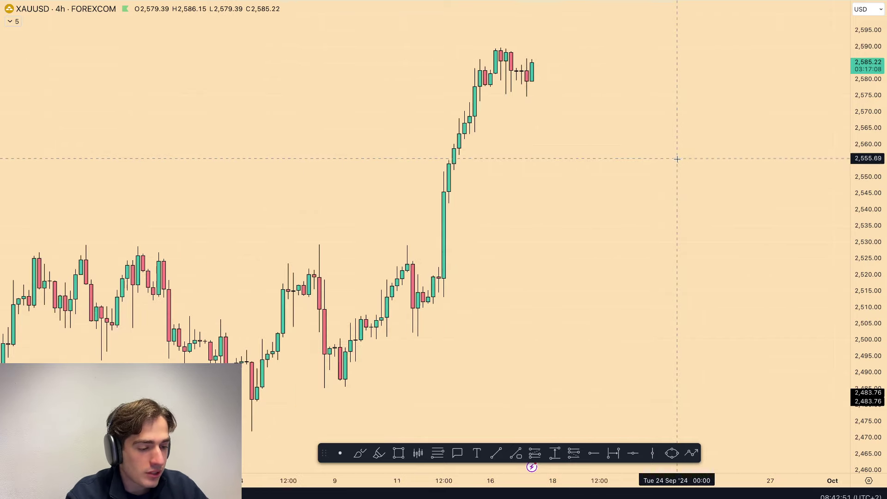
{"action": "left_click_drag", "start_coordinate": [681, 159], "coordinate": [694, 260]}
{"action": "left_click_drag", "start_coordinate": [860, 352], "coordinate": [860, 107]}
{"action": "left_click_drag", "start_coordinate": [730, 125], "coordinate": [708, 216]}
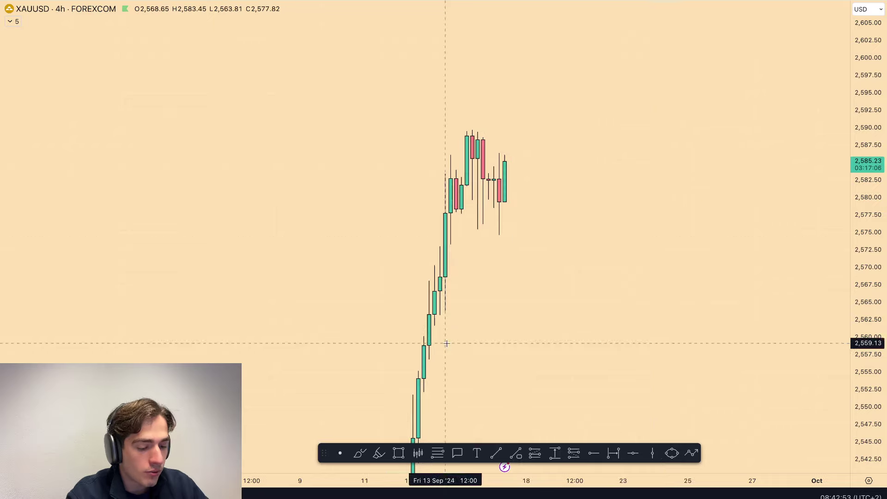
{"action": "left_click", "coordinate": [398, 453]}
{"action": "mouse_move", "coordinate": [456, 171]}
{"action": "left_mouse_down"}
{"action": "mouse_move", "coordinate": [559, 214]}
{"action": "mouse_move", "coordinate": [520, 212]}
{"action": "left_mouse_up"}
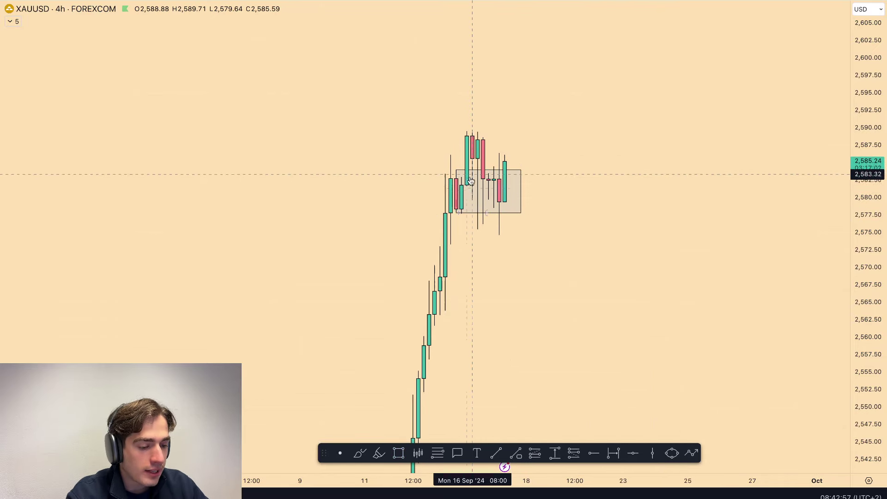
Try the 1-hour interval on XAUUSD and return to the 4-hour interval.
{"action": "type", "text": "1"}
{"action": "key", "text": "Return"}
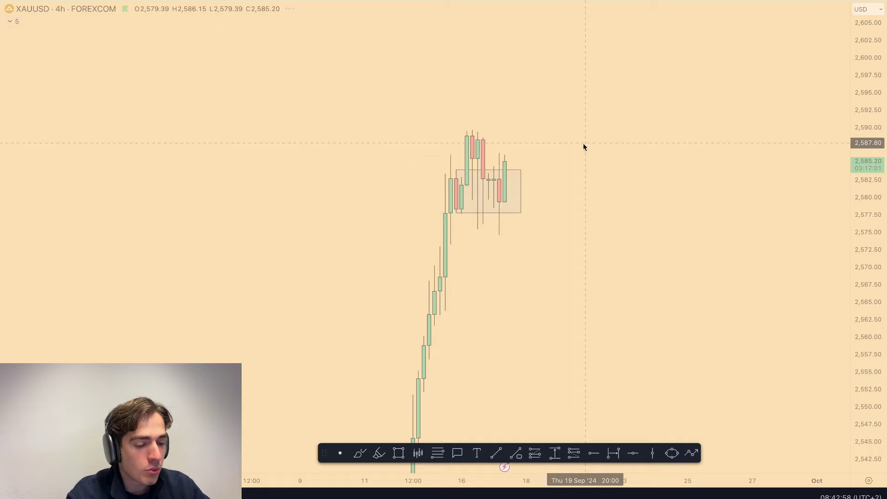
{"action": "type", "text": "4h"}
{"action": "key", "text": "Return"}
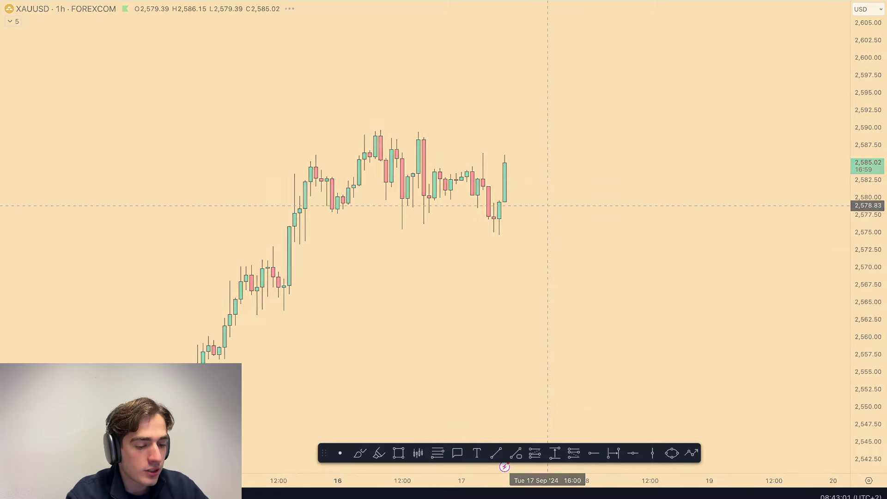
Apply the 1H Zone template to the consolidation rectangle and change the chart to the 1-hour interval.
{"action": "left_click", "coordinate": [519, 214]}
{"action": "left_click", "coordinate": [705, 439]}
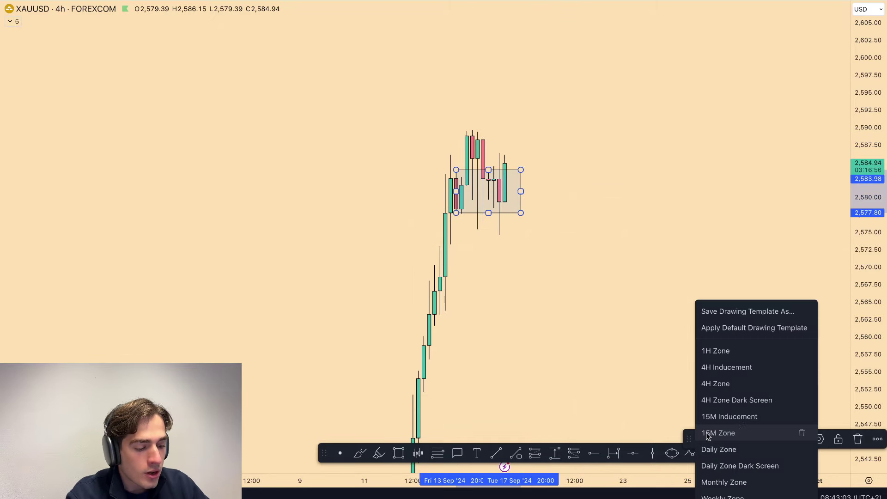
{"action": "left_click", "coordinate": [723, 351]}
{"action": "type", "text": "1h"}
{"action": "key", "text": "Return"}
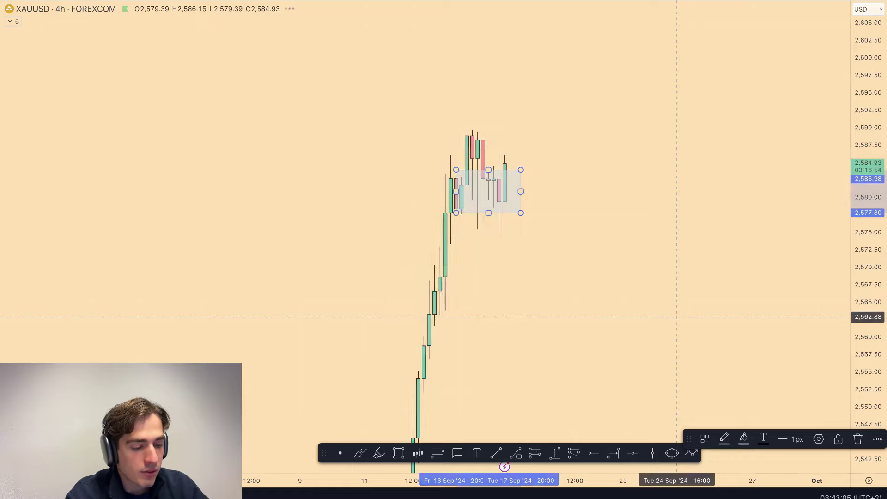
Sketch freehand strokes around the 16 September high and the midday low on the 1-hour chart, deleting each.
{"action": "left_click_drag", "start_coordinate": [879, 303], "coordinate": [874, 86]}
{"action": "left_click", "coordinate": [685, 116]}
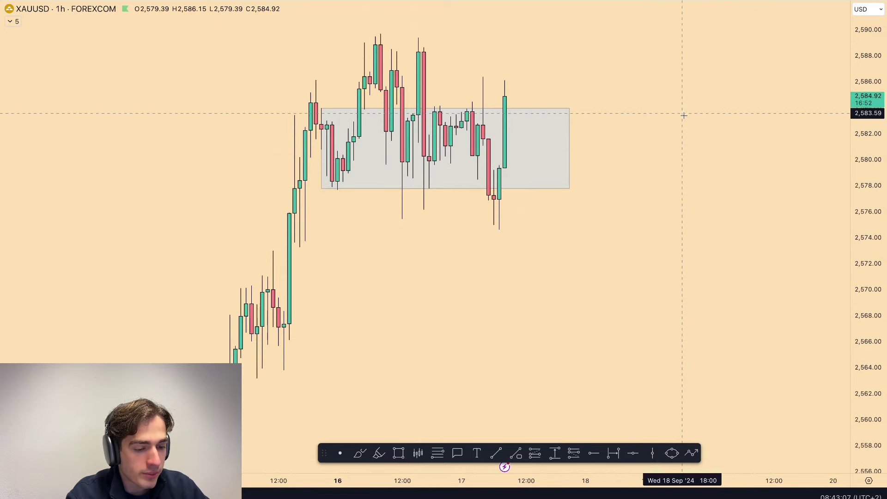
{"action": "left_click_drag", "start_coordinate": [684, 114], "coordinate": [682, 230]}
{"action": "left_click", "coordinate": [360, 453]}
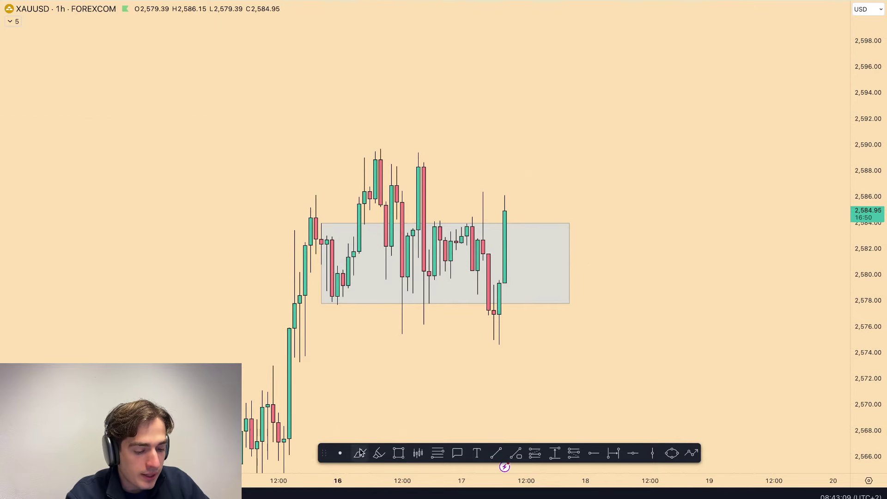
{"action": "mouse_move", "coordinate": [371, 211]}
{"action": "left_mouse_down"}
{"action": "mouse_move", "coordinate": [390, 274]}
{"action": "mouse_move", "coordinate": [402, 156]}
{"action": "left_mouse_up"}
{"action": "key", "text": "Delete"}
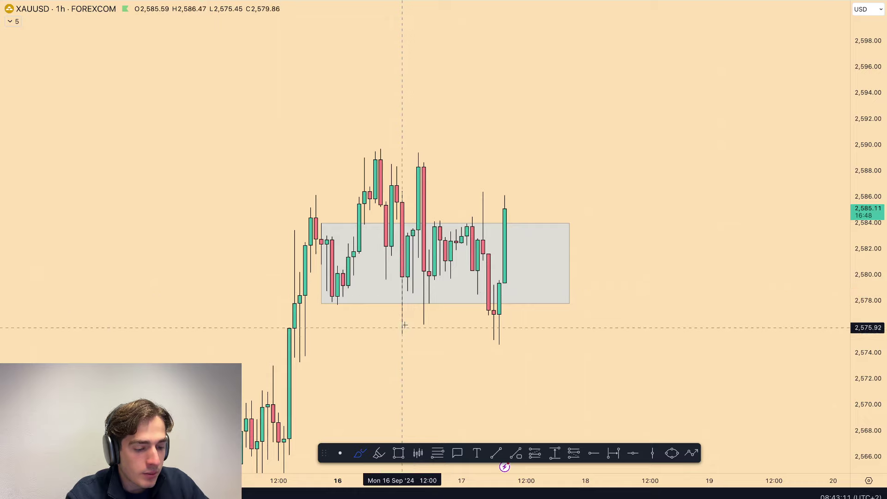
{"action": "left_click_drag", "start_coordinate": [416, 314], "coordinate": [383, 295]}
{"action": "key", "text": "Delete"}
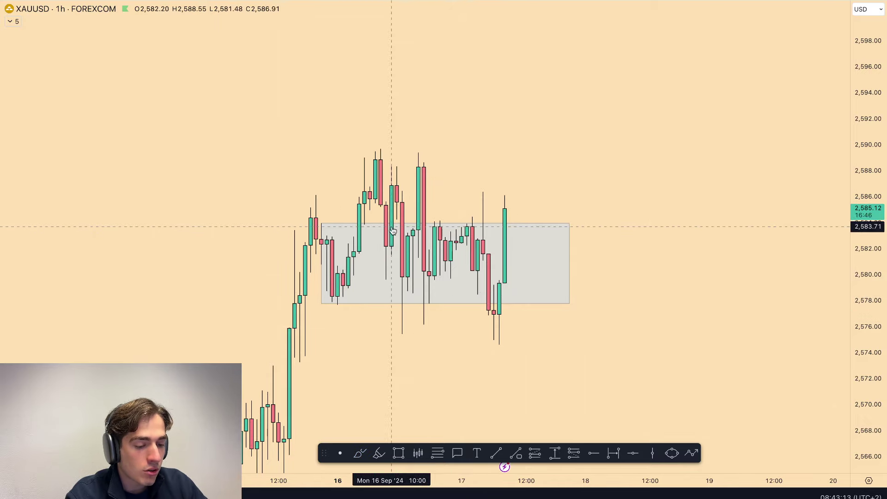
Delete the 1H Zone rectangle from the 1-hour XAUUSD chart.
{"action": "left_click", "coordinate": [322, 224]}
{"action": "key", "text": "Delete"}
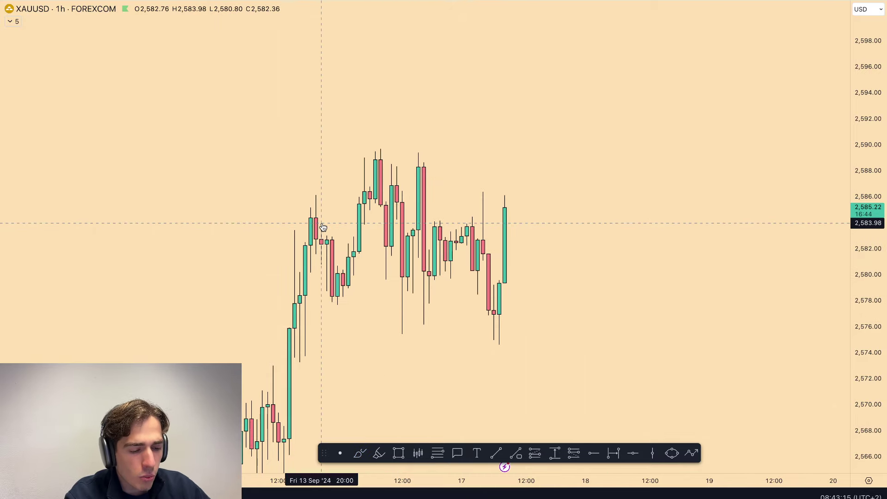
{"action": "scroll", "coordinate": [489, 337], "scroll_direction": "right", "scroll_amount": 3}
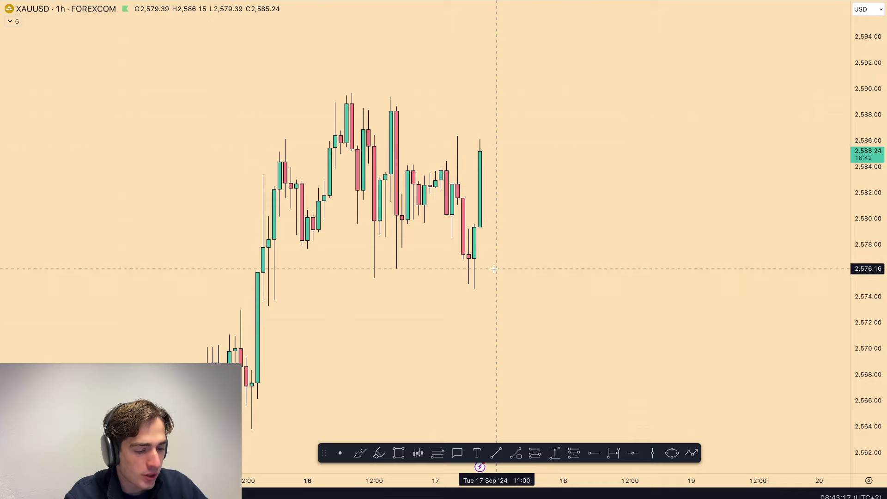
{"action": "scroll", "coordinate": [494, 269], "scroll_direction": "left", "scroll_amount": 2}
Try a rectangle over the whole range from 13 September 14:00 to 18 September 21:00, between 2,573.24 and 2,589.71, and delete it.
{"action": "left_click", "coordinate": [398, 453]}
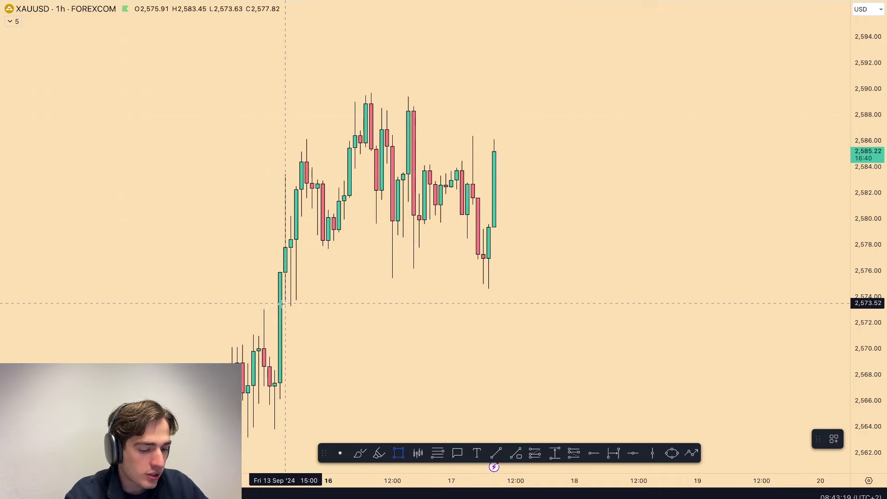
{"action": "left_click", "coordinate": [280, 307]}
{"action": "left_click", "coordinate": [687, 93]}
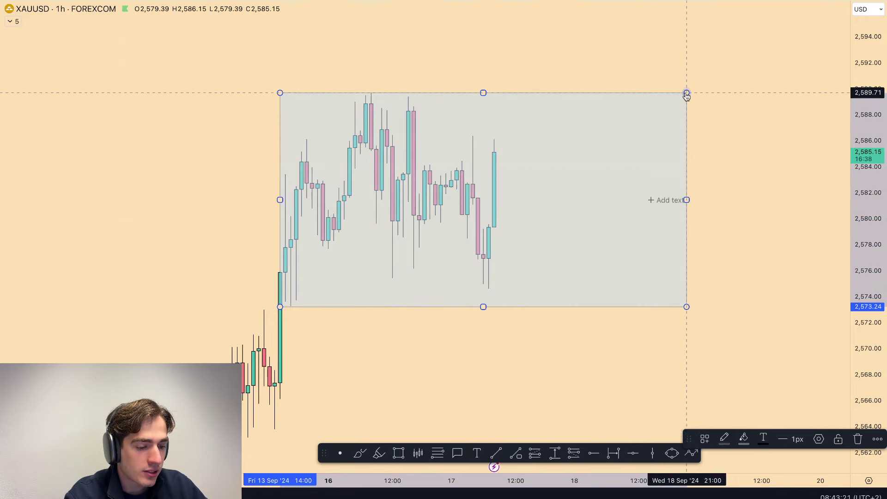
{"action": "right_click", "coordinate": [463, 355]}
{"action": "left_click", "coordinate": [420, 333]}
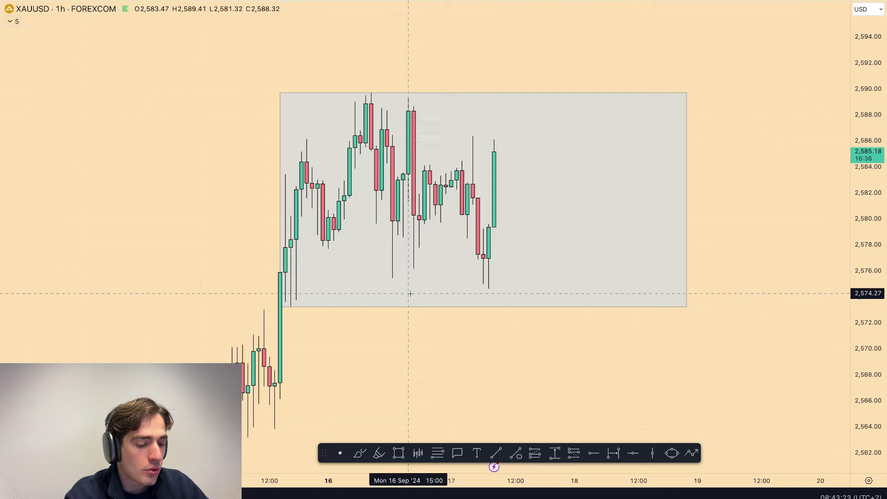
{"action": "left_click", "coordinate": [410, 307]}
{"action": "key", "text": "Delete"}
Return XAUUSD to the 4-hour interval, framing the mid-September rally and consolidation.
{"action": "type", "text": "4h"}
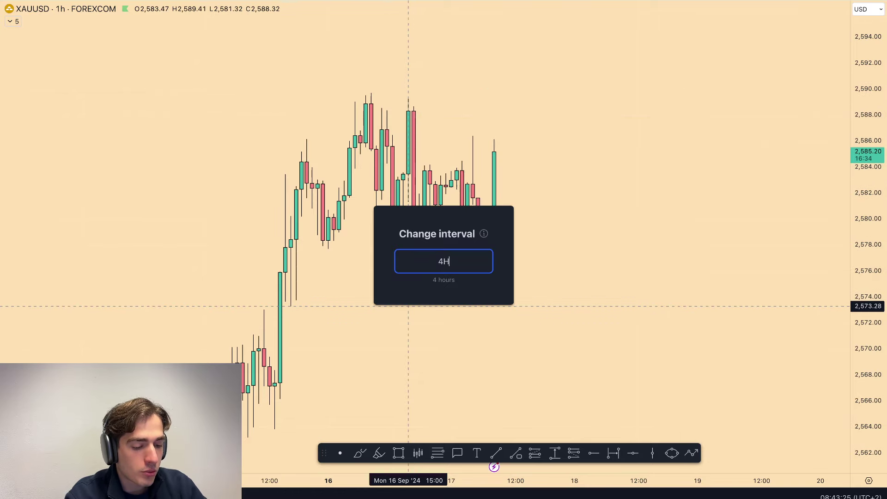
{"action": "key", "text": "Return"}
{"action": "left_click_drag", "start_coordinate": [870, 134], "coordinate": [871, 157]}
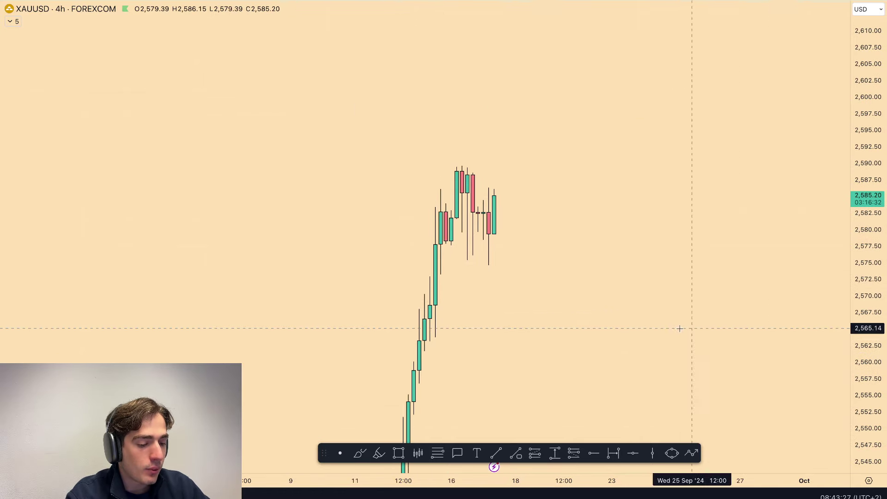
{"action": "scroll", "coordinate": [564, 297], "scroll_direction": "up", "scroll_amount": 2}
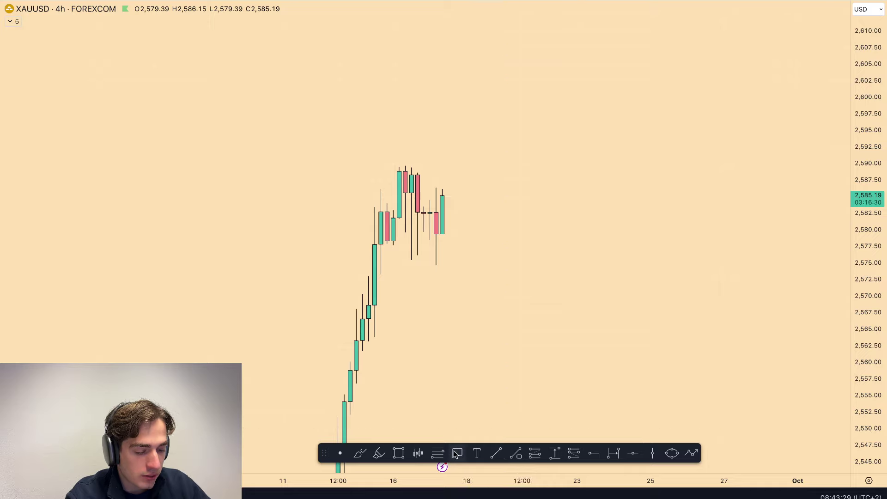
Draw short horizontal info lines at the early 16 September low, 2,577.70, and at the peak, 2,589.78.
{"action": "left_click", "coordinate": [516, 453]}
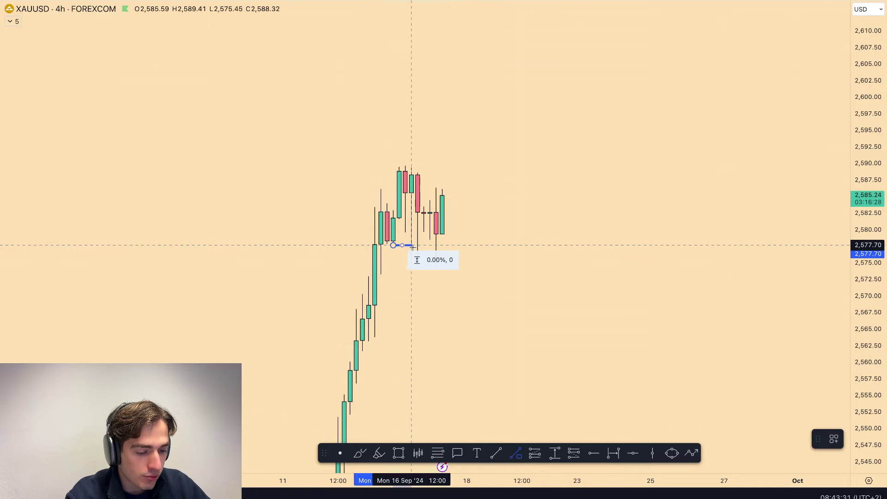
{"action": "left_click", "coordinate": [412, 247]}
{"action": "right_click", "coordinate": [588, 216]}
{"action": "left_click", "coordinate": [417, 245]}
{"action": "left_click_drag", "start_coordinate": [403, 247], "coordinate": [419, 168]}
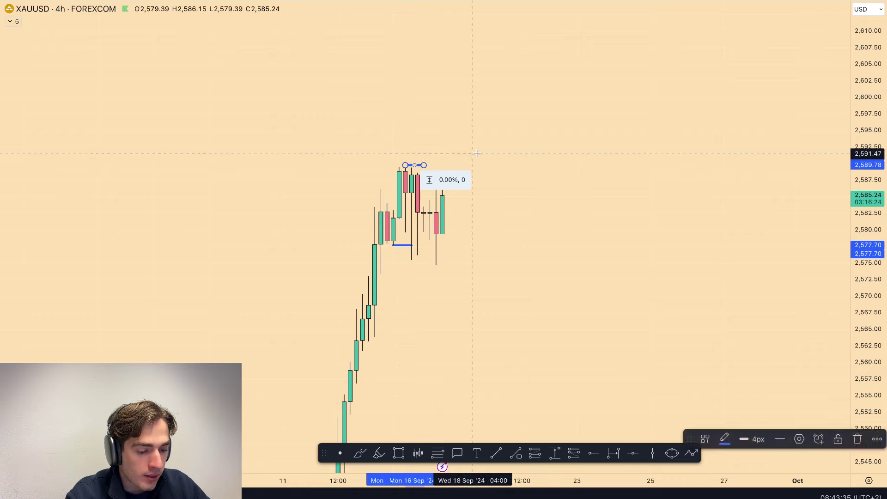
{"action": "left_click", "coordinate": [477, 154]}
Add short horizontal info lines at the 16 September 12:00 low, 2,575.45, and at 2,584.48 on the latest candles.
{"action": "left_click_drag", "start_coordinate": [436, 250], "coordinate": [422, 202]}
{"action": "left_click", "coordinate": [439, 258]}
{"action": "left_click", "coordinate": [502, 213]}
Try a rectangle over the consolidation and a freehand stroke beside the latest candle, removing both.
{"action": "left_click", "coordinate": [393, 454]}
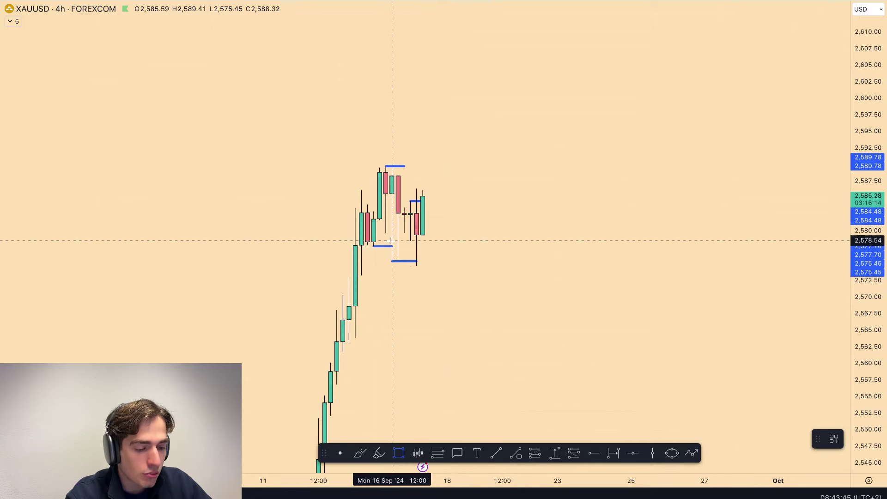
{"action": "left_click", "coordinate": [349, 272]}
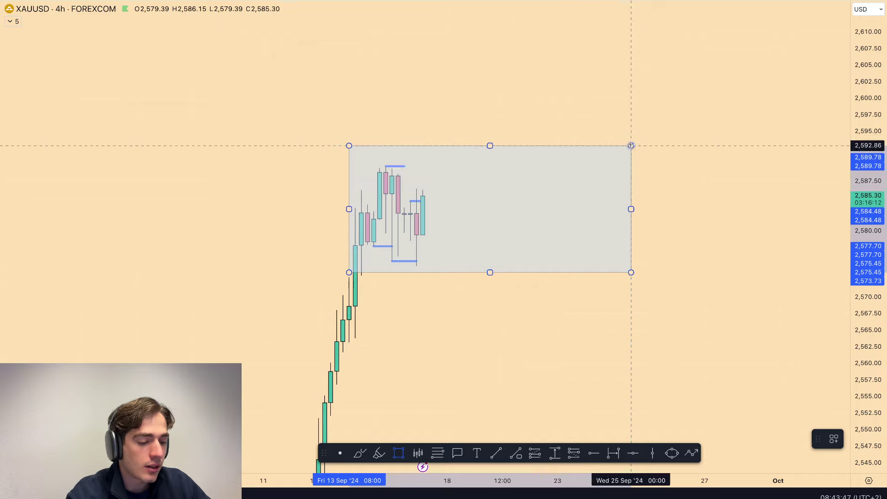
{"action": "key", "text": "Escape"}
{"action": "left_click", "coordinate": [360, 453]}
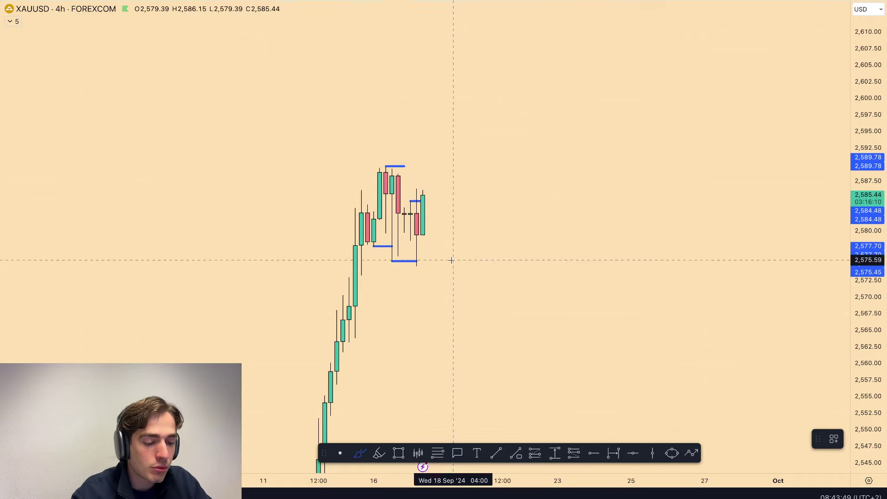
{"action": "mouse_move", "coordinate": [435, 211]}
{"action": "left_mouse_down"}
{"action": "mouse_move", "coordinate": [447, 279]}
{"action": "mouse_move", "coordinate": [568, 380]}
{"action": "left_mouse_up"}
{"action": "key", "text": "Delete"}
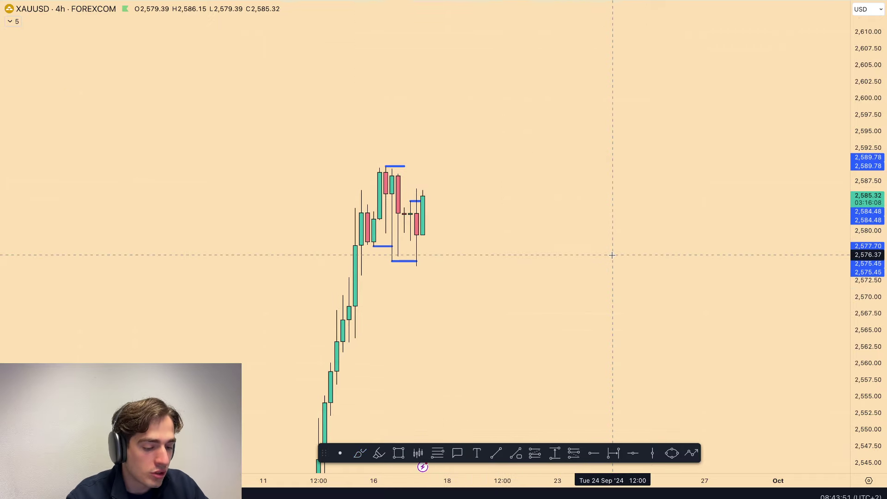
{"action": "scroll", "coordinate": [836, 269], "scroll_direction": "down", "scroll_amount": 3}
{"action": "left_click_drag", "start_coordinate": [868, 223], "coordinate": [867, 245]}
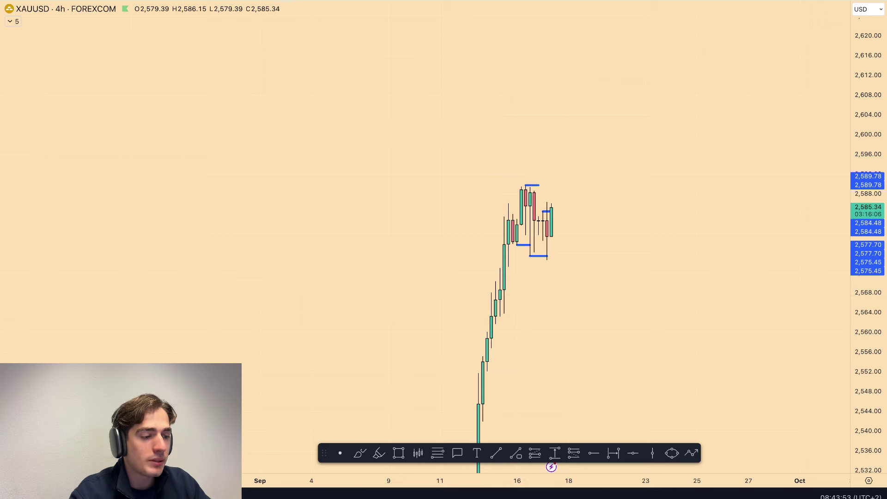